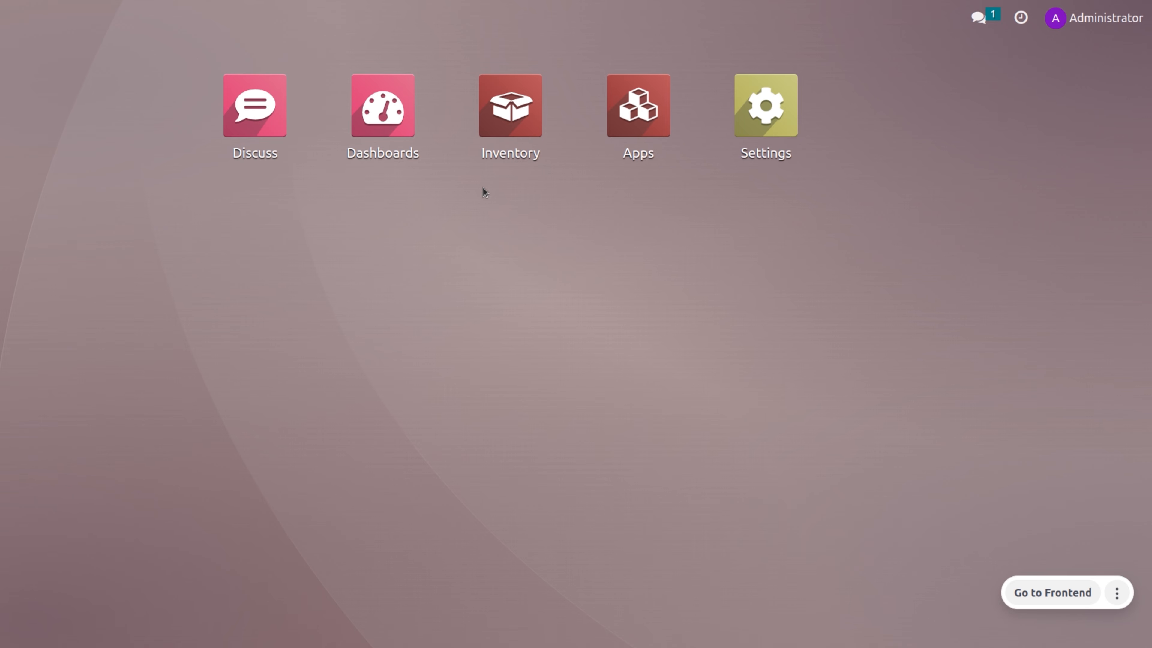
Review the apps available in the Inventory category of the Apps catalogue.
left_click(659, 115)
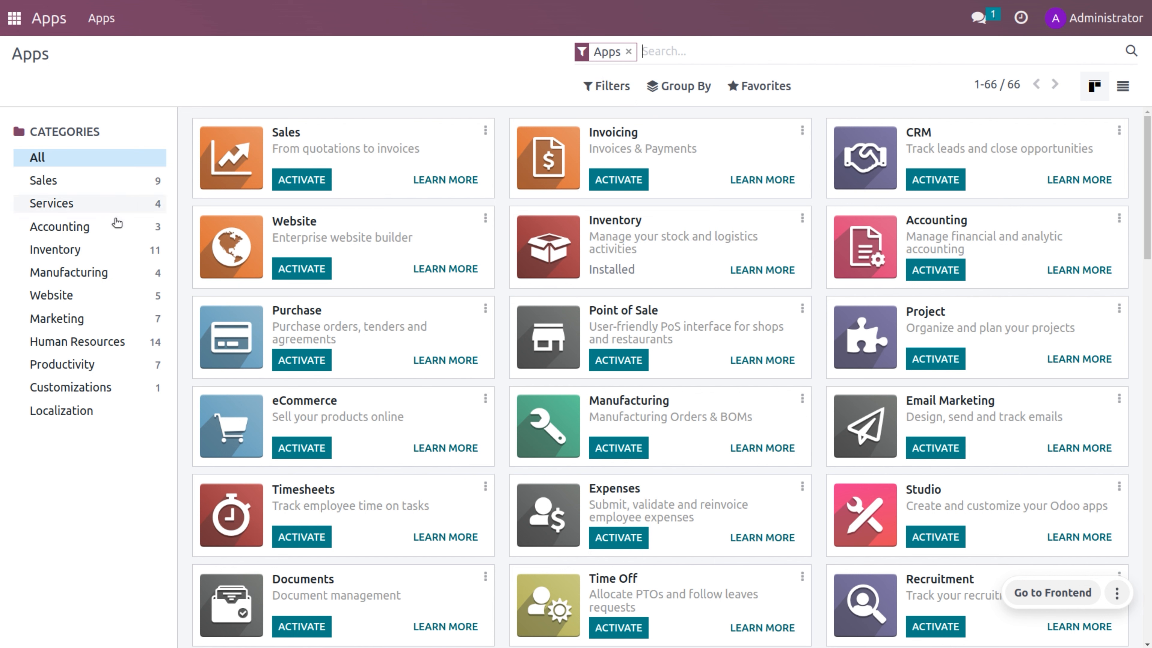
left_click(123, 257)
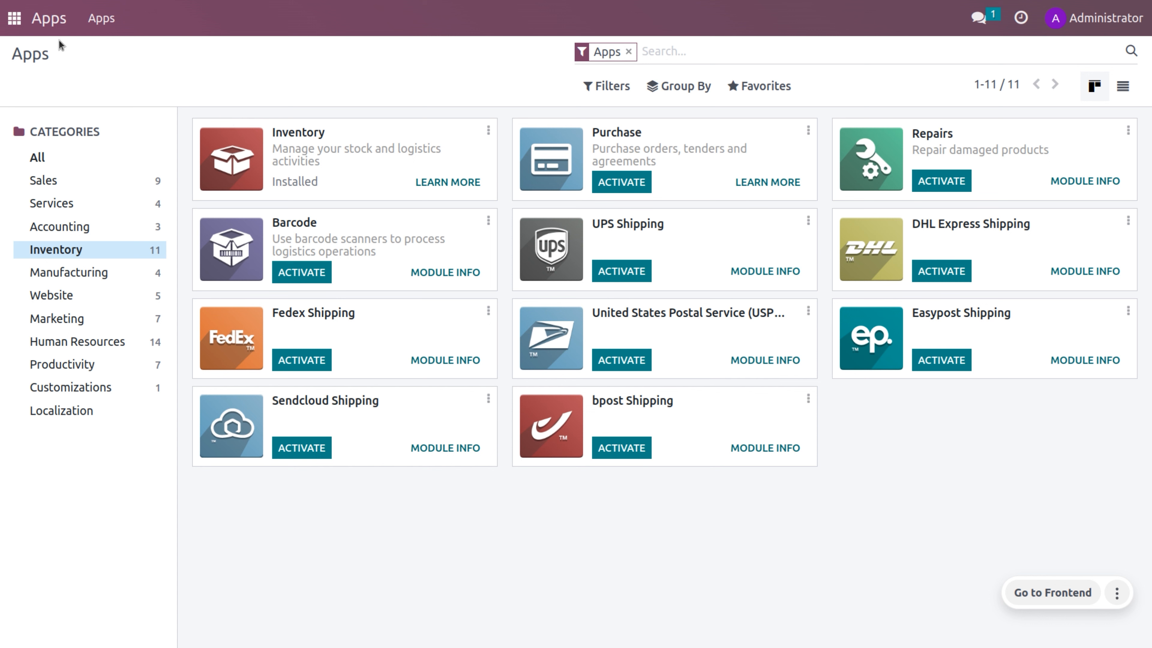
left_click(7, 27)
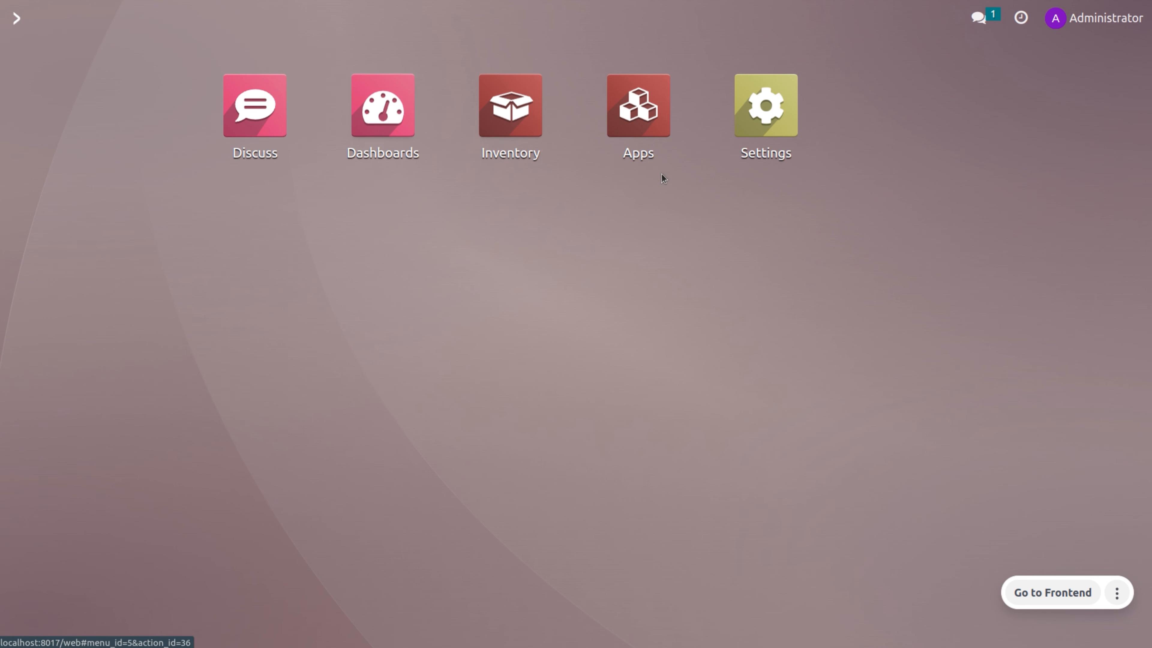
Open the Companies list in Settings and view the existing My Company record.
left_click(769, 116)
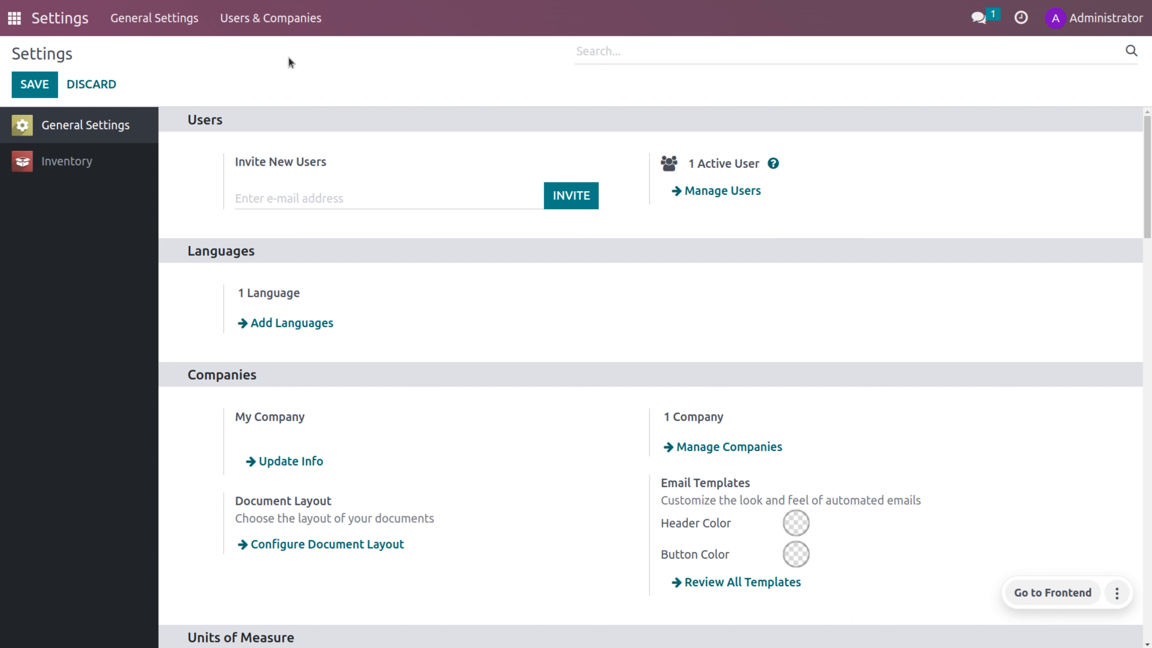
left_click(285, 31)
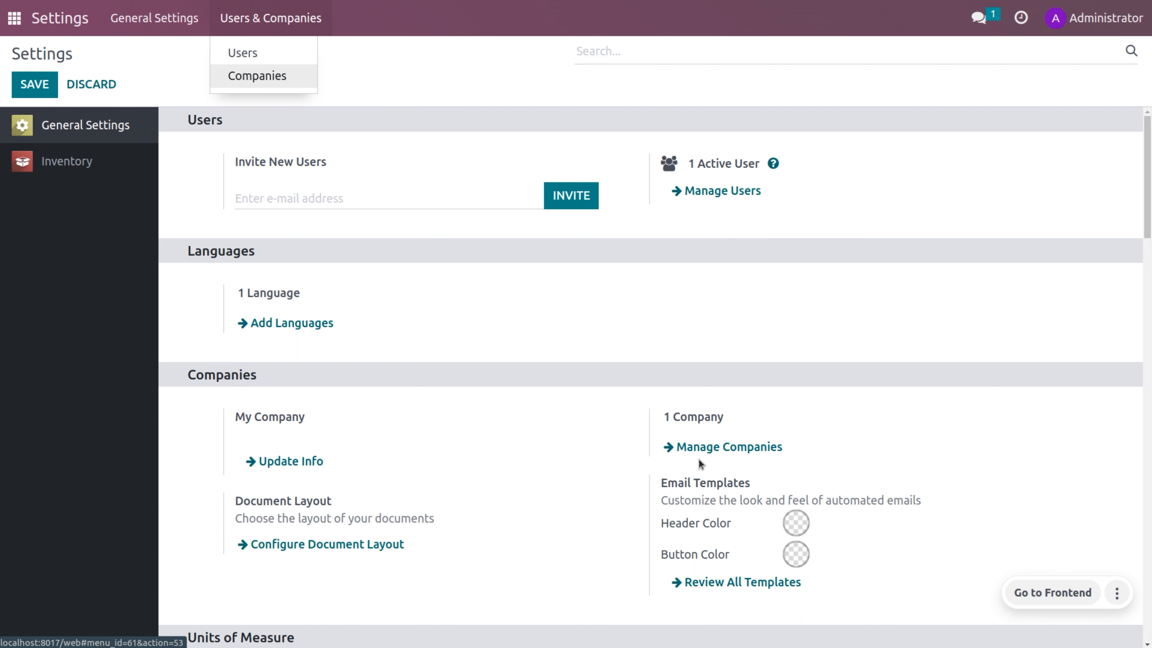
left_click(284, 80)
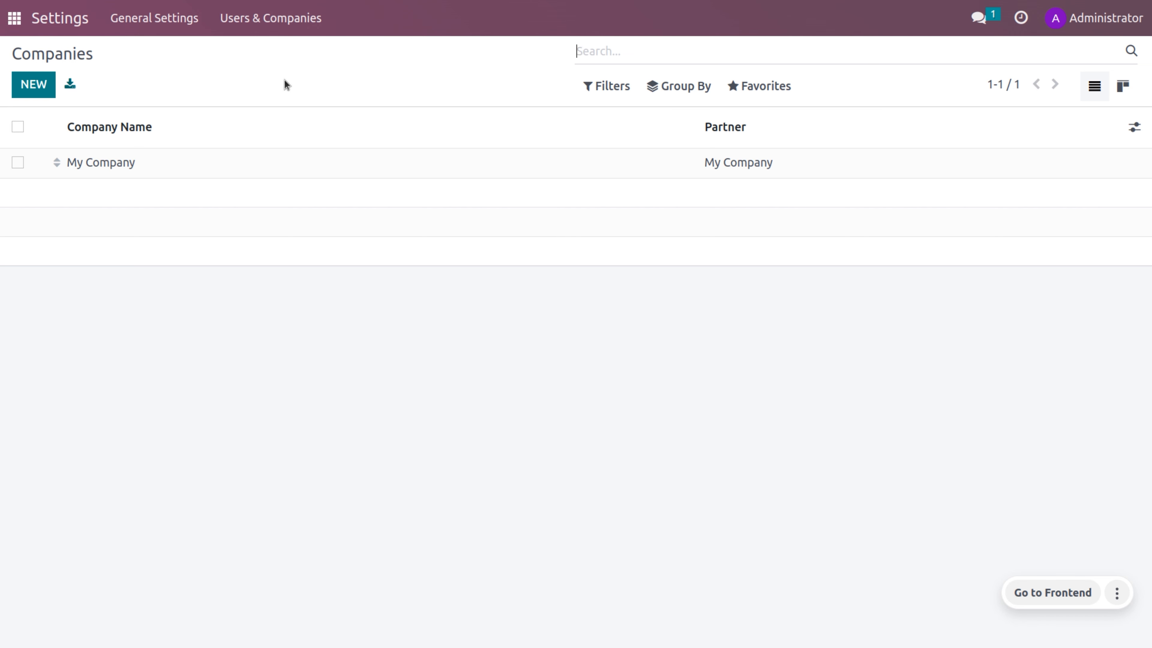
left_click(346, 174)
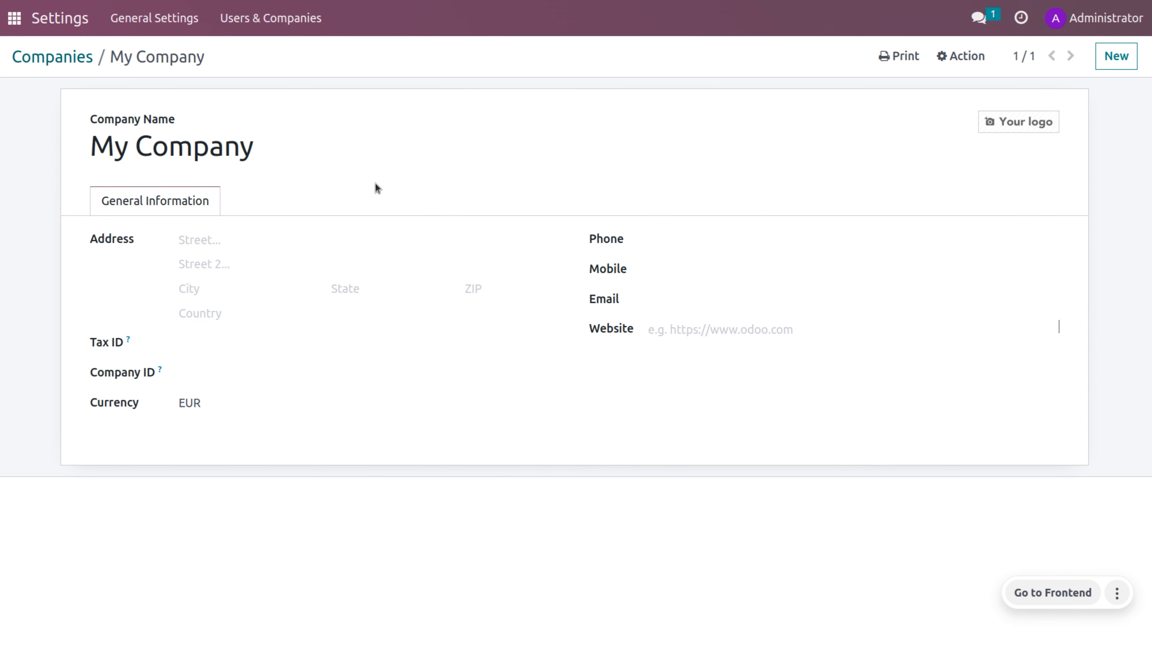
left_click(63, 58)
Start a new company record and name it "New company pvt ltd".
left_click(41, 85)
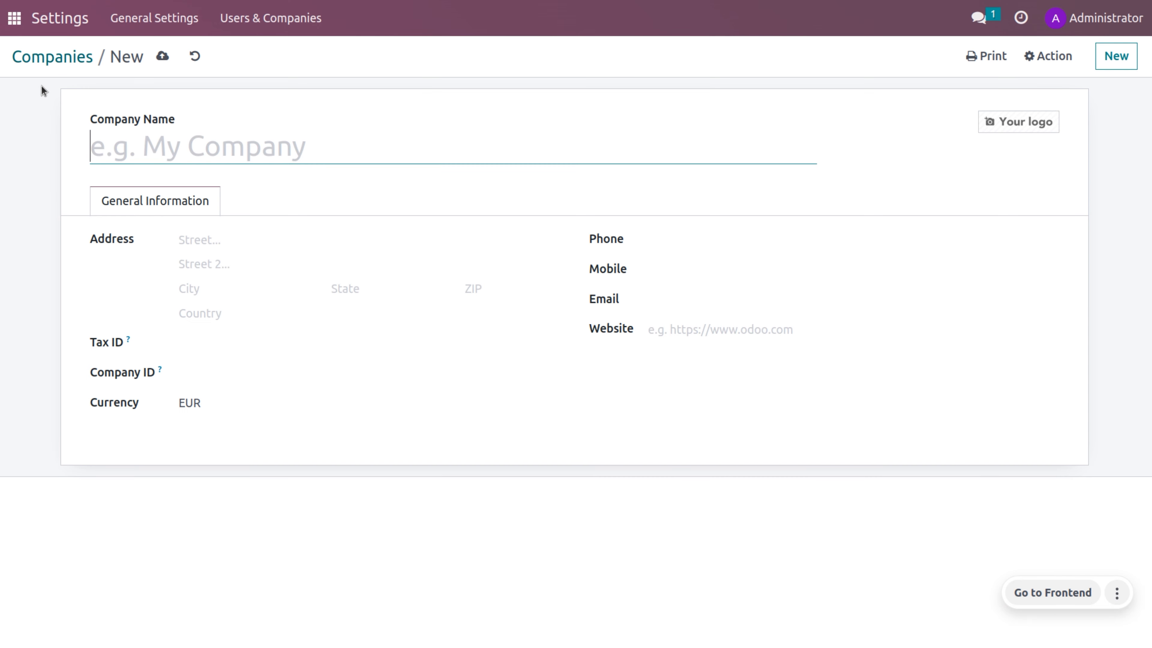
left_click(164, 152)
type("New ")
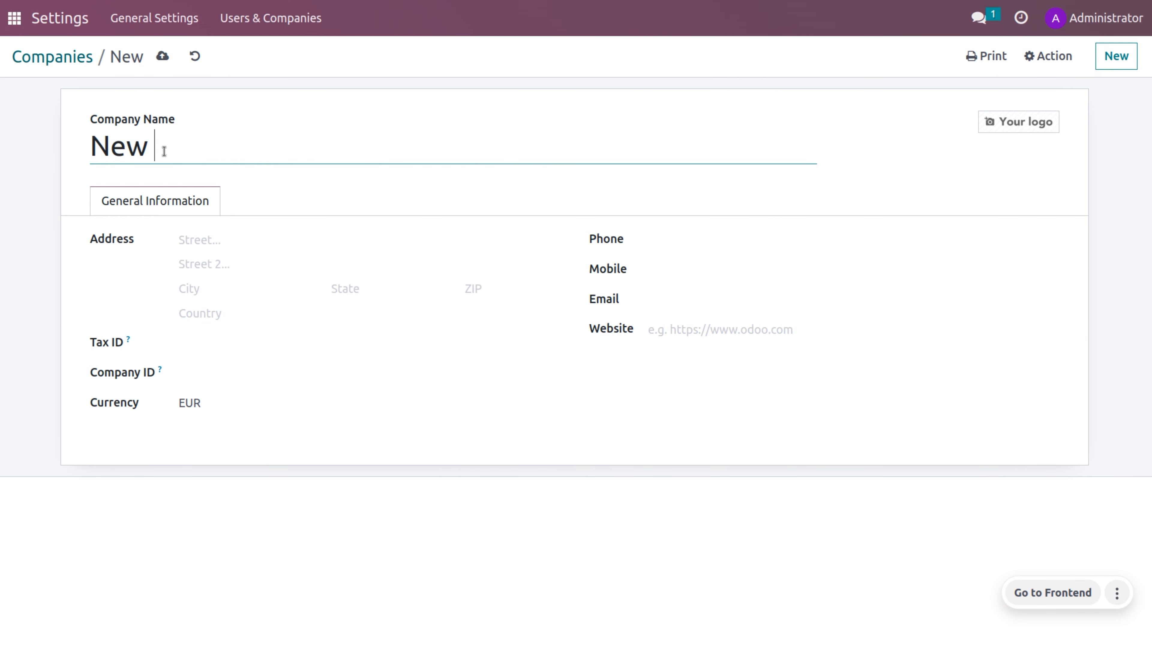
type("company")
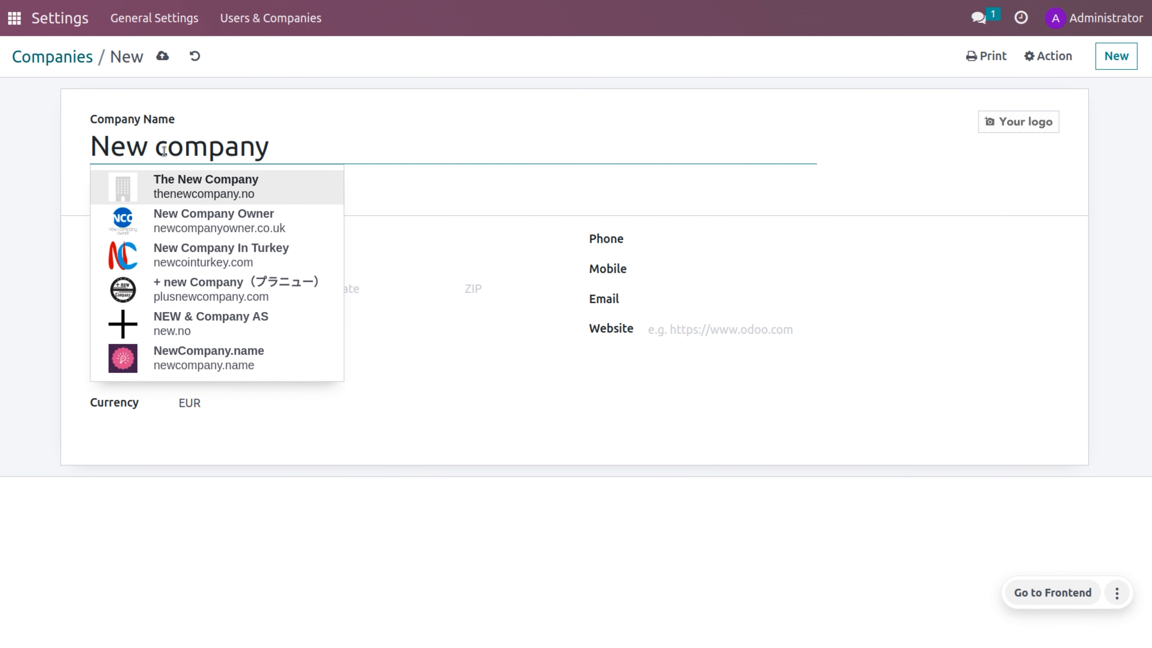
type(" pvt ltd")
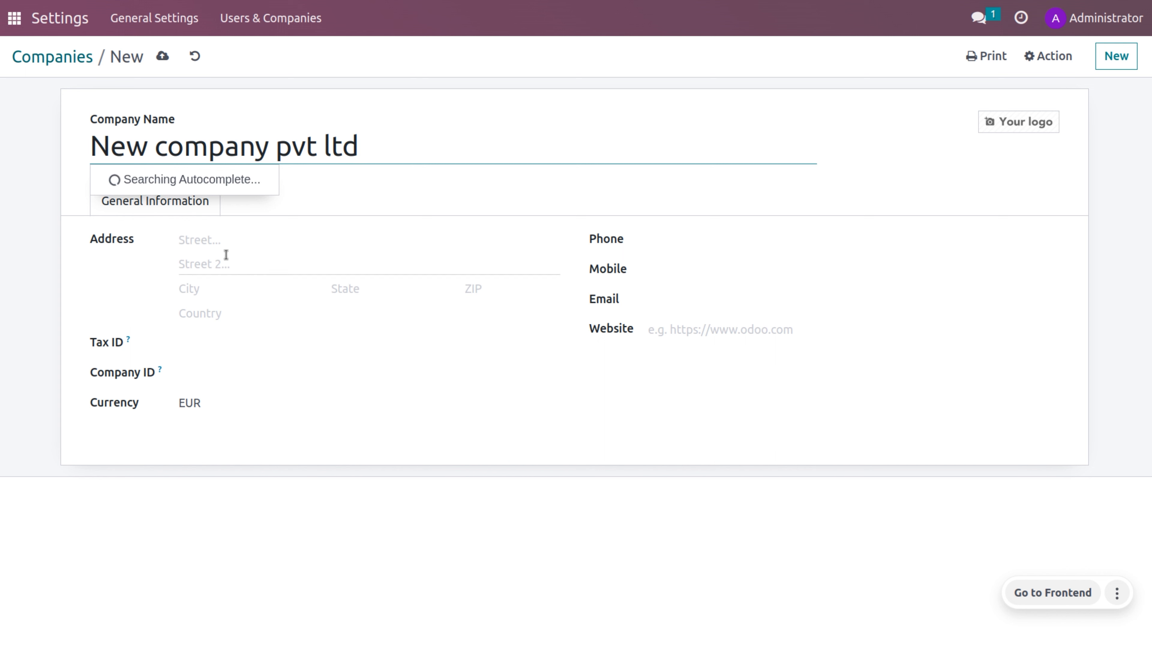
Fill in both street lines of the new company's address.
left_click(244, 235)
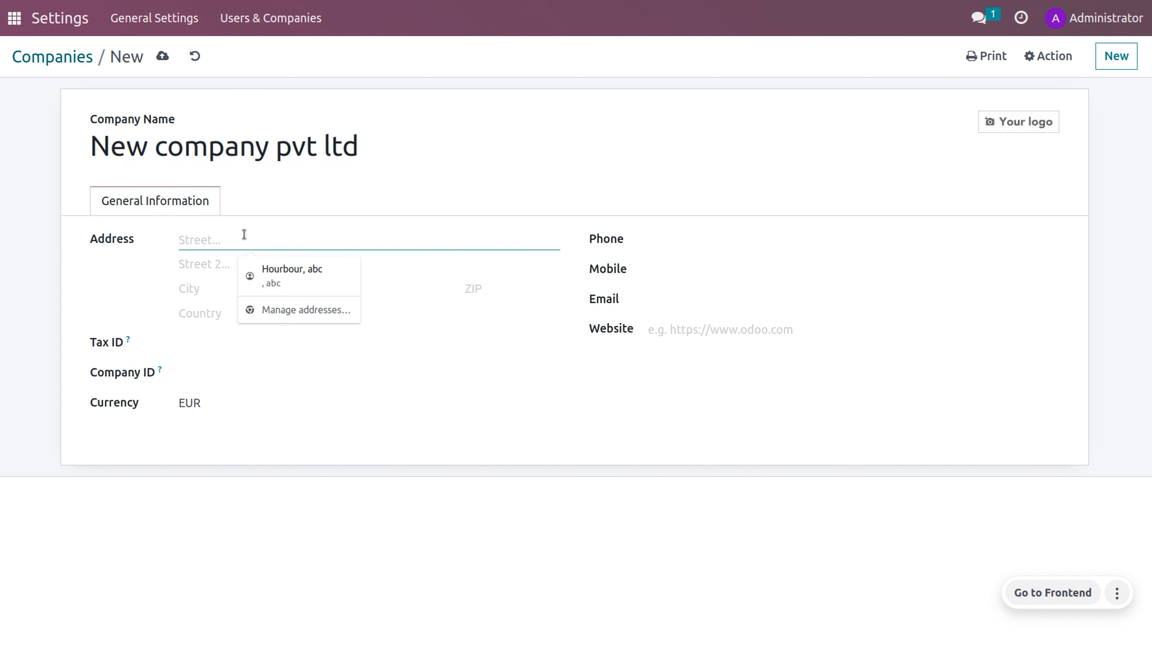
type("Kakkencheri")
left_click(229, 268)
type("Kinfra ")
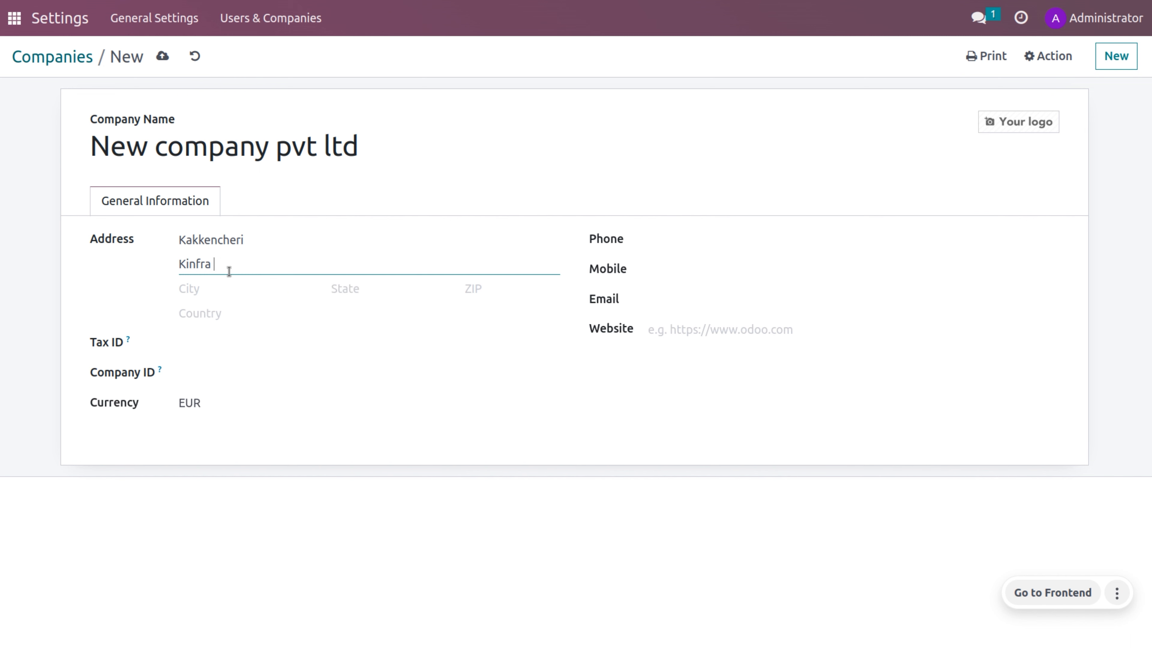
type("Techno park")
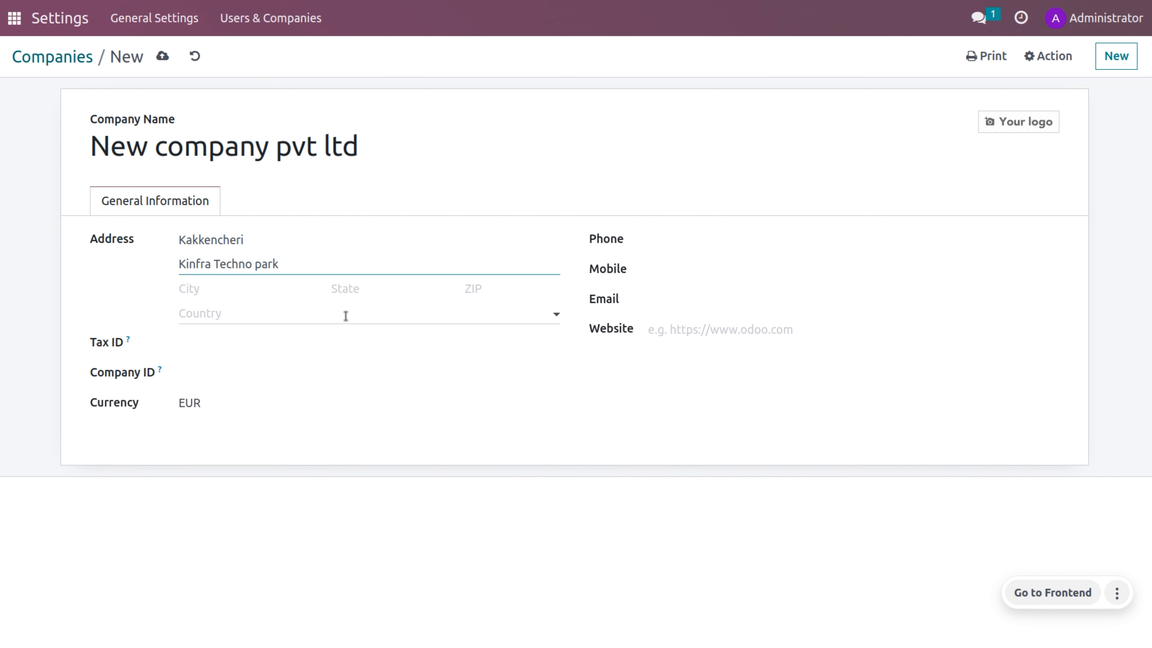
Set the country in the new company's address to India.
left_click(346, 316)
type("indi")
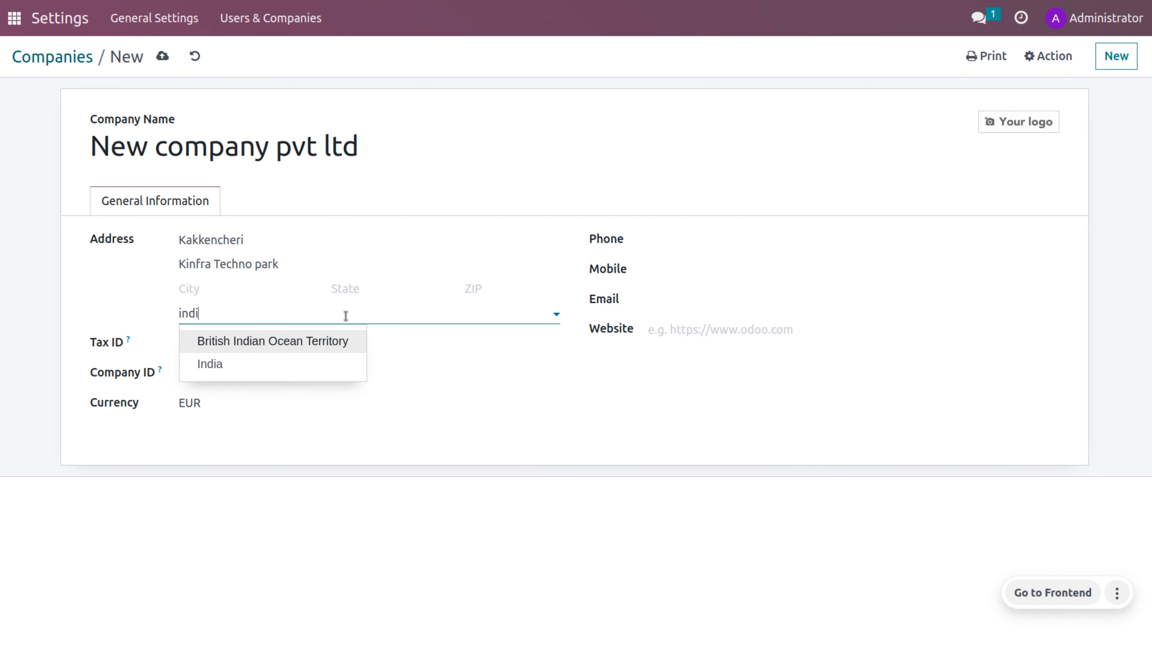
key("Down")
key("Return")
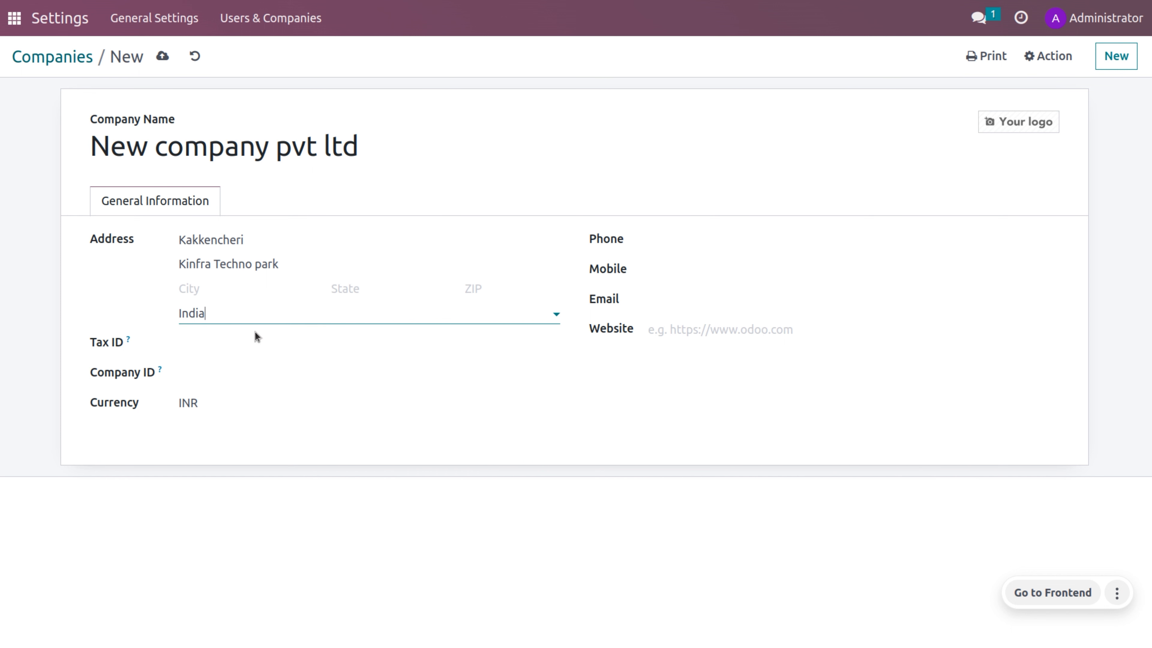
Complete the new company's address by filling in its city, state and ZIP code.
left_click(214, 291)
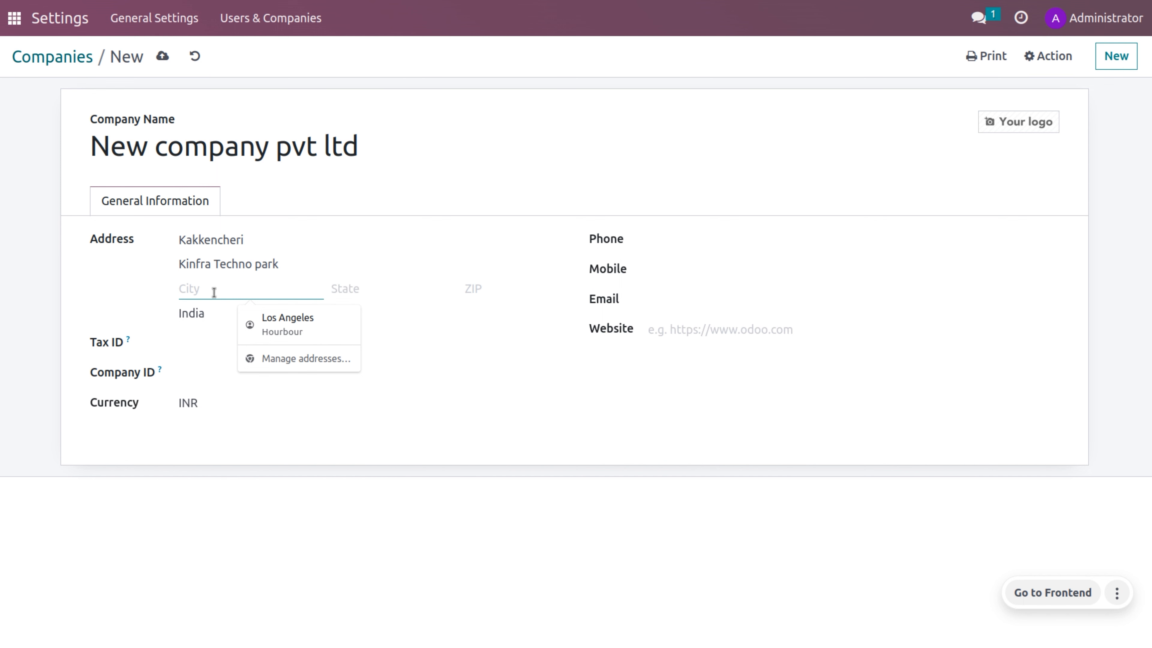
type("Calicut")
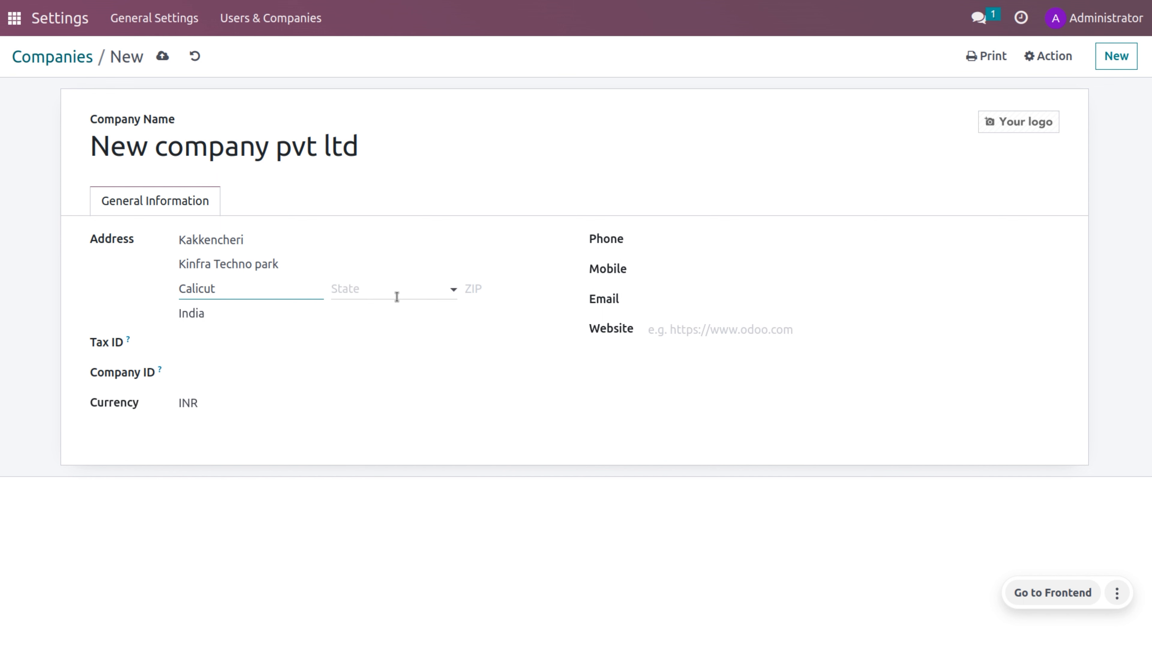
left_click(397, 296)
type("kera")
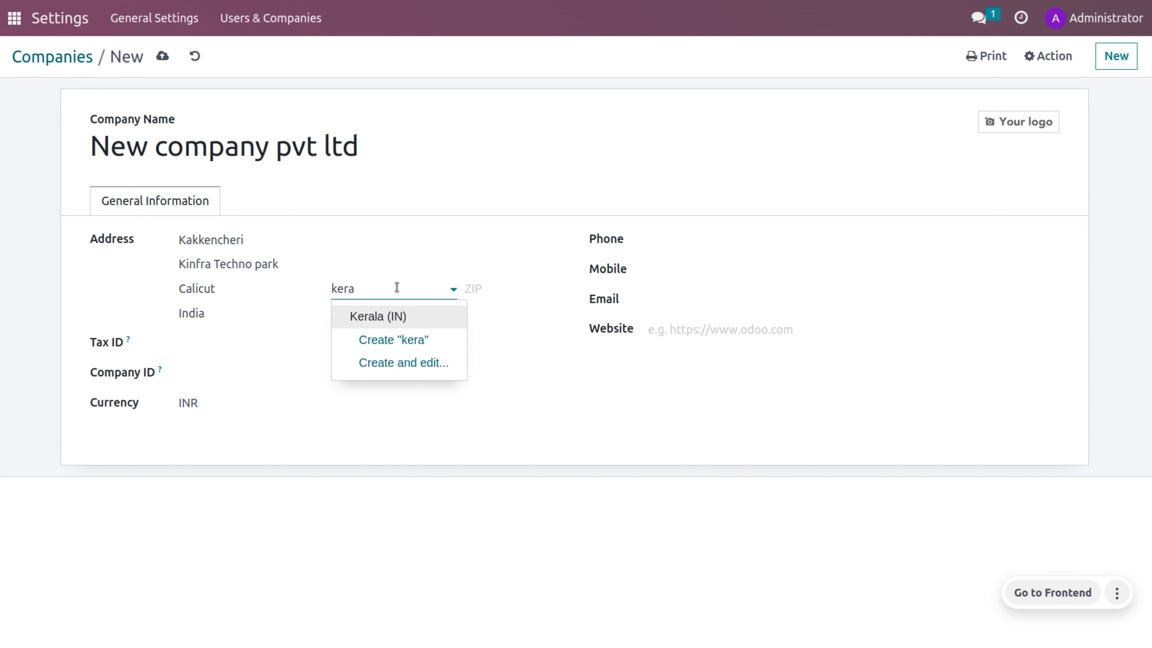
key("Return")
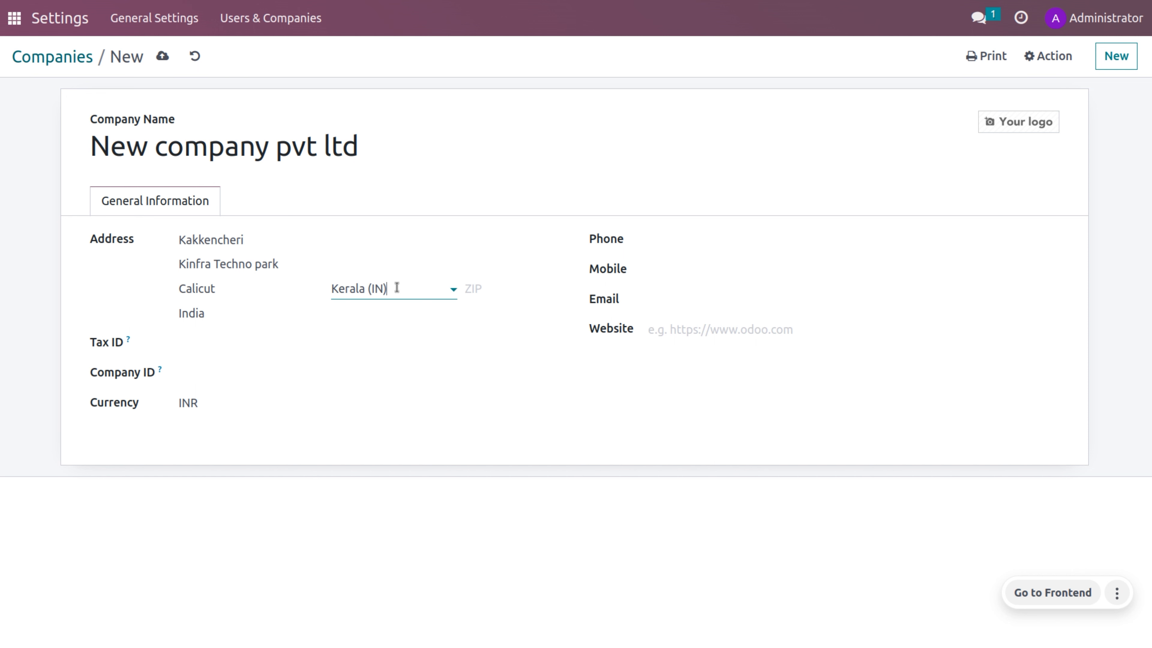
left_click(533, 292)
type("679336")
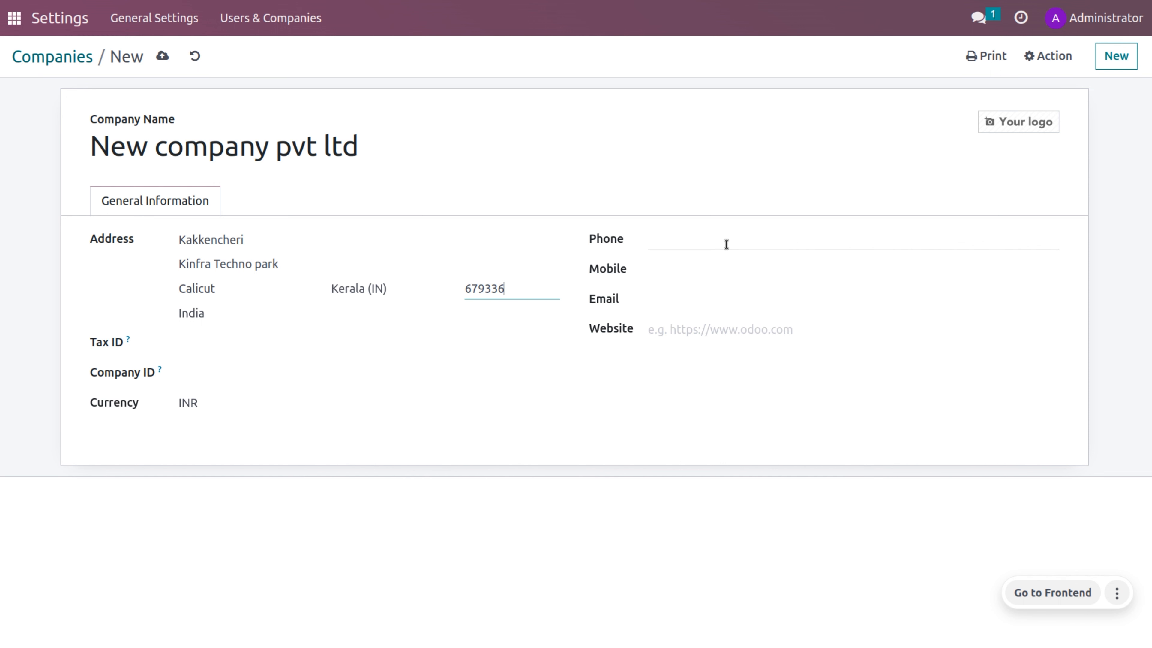
left_click(727, 244)
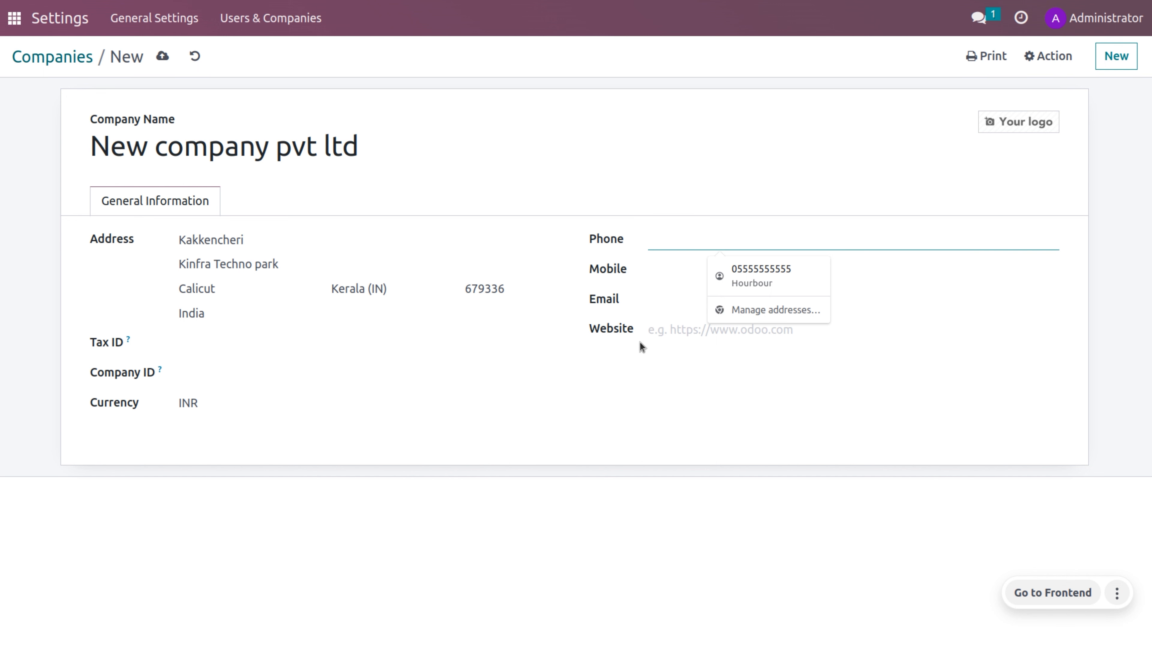
left_click(678, 329)
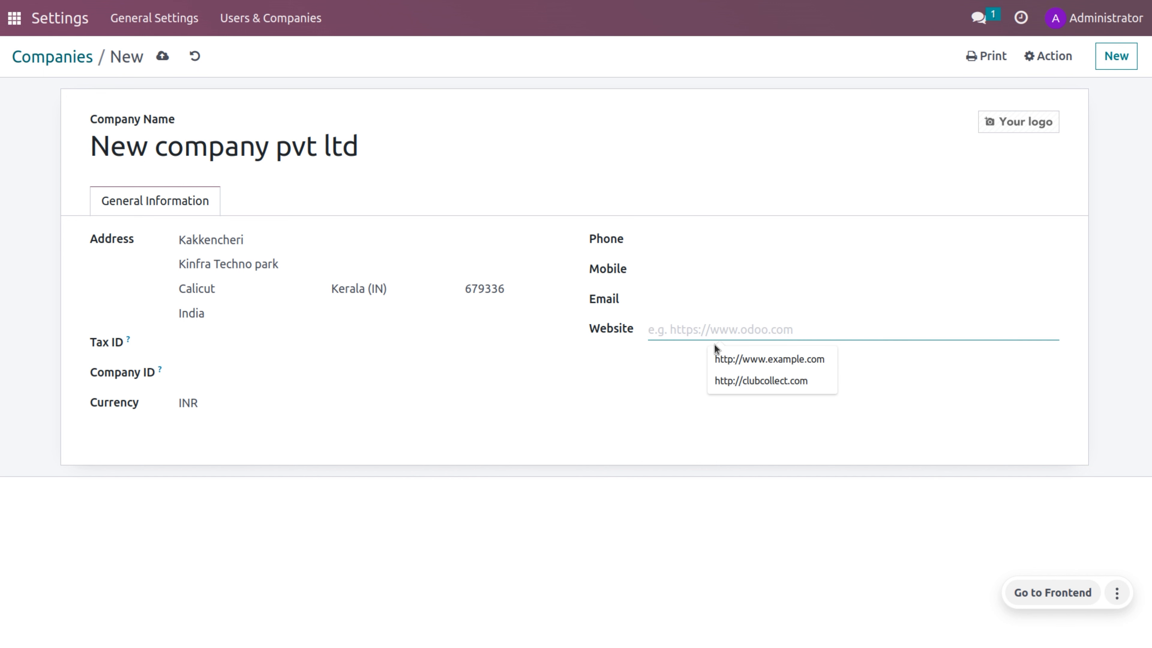
left_click(730, 358)
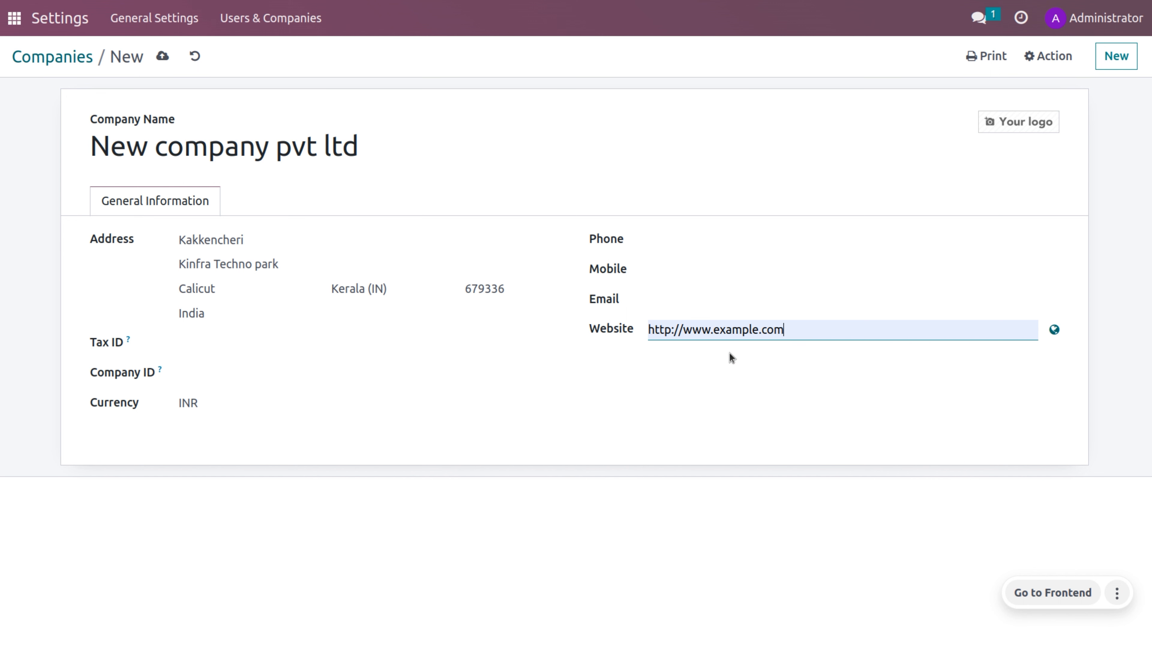
left_click(164, 55)
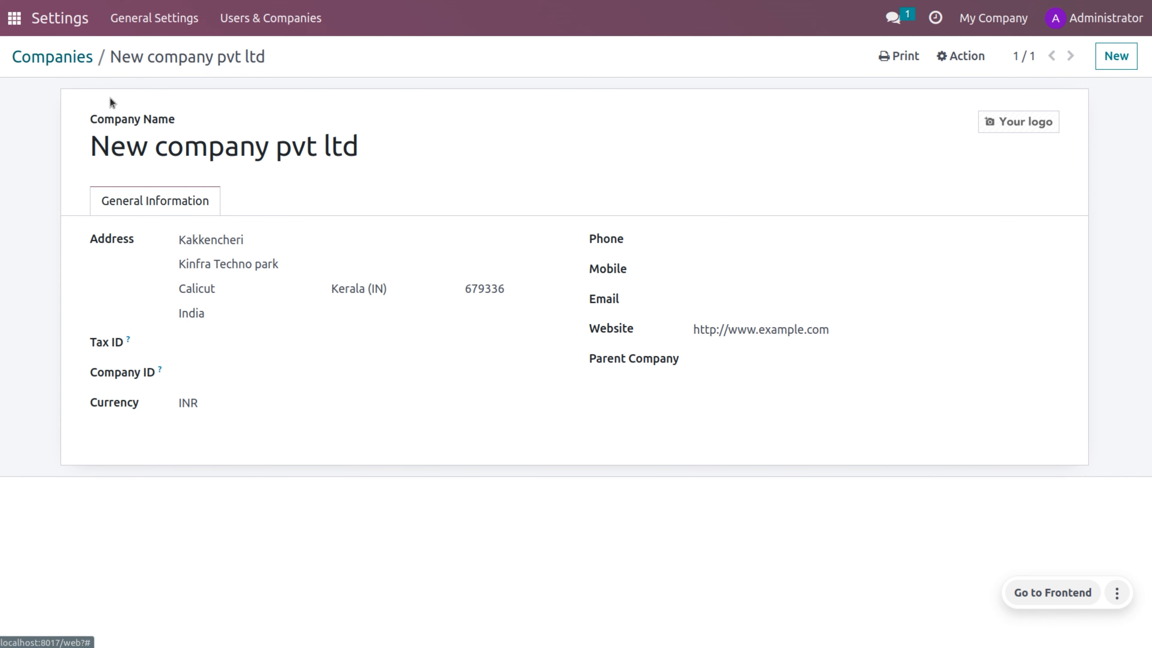
left_click(80, 56)
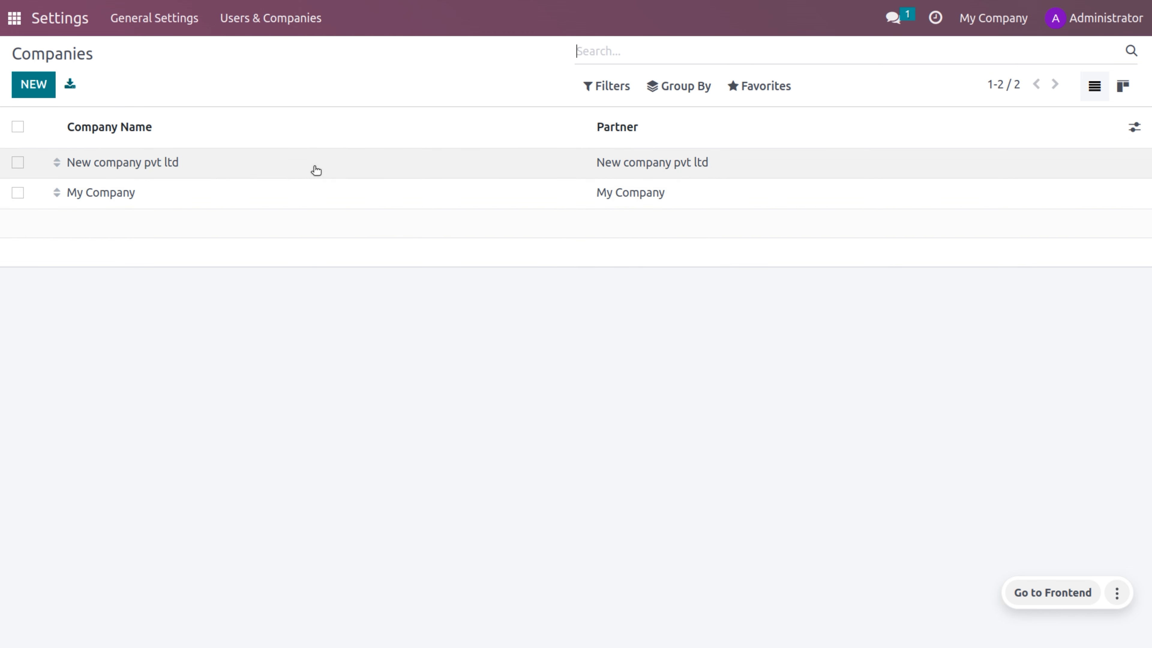
Open the Administrator user's record from the Users list.
left_click(289, 21)
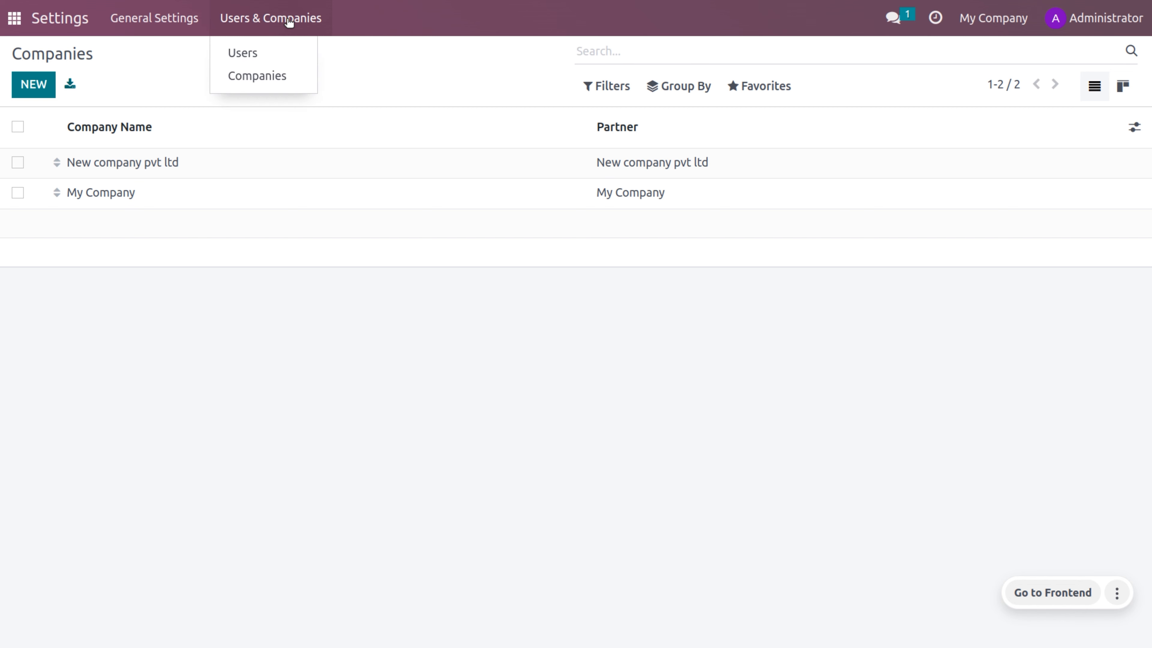
left_click(282, 53)
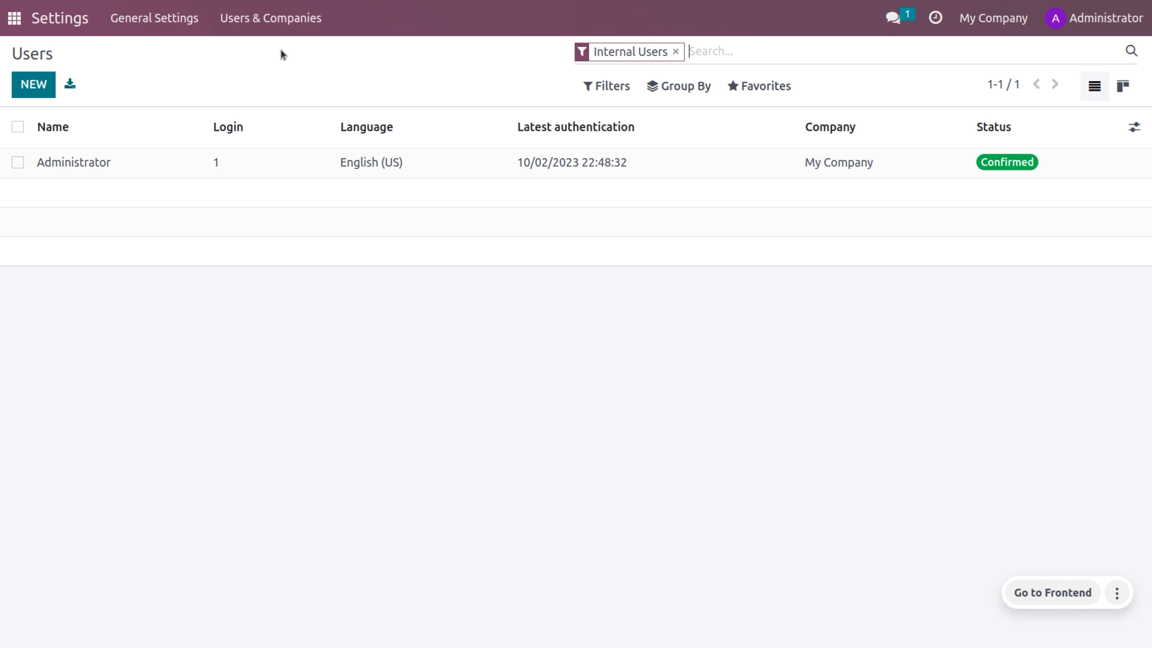
left_click(257, 169)
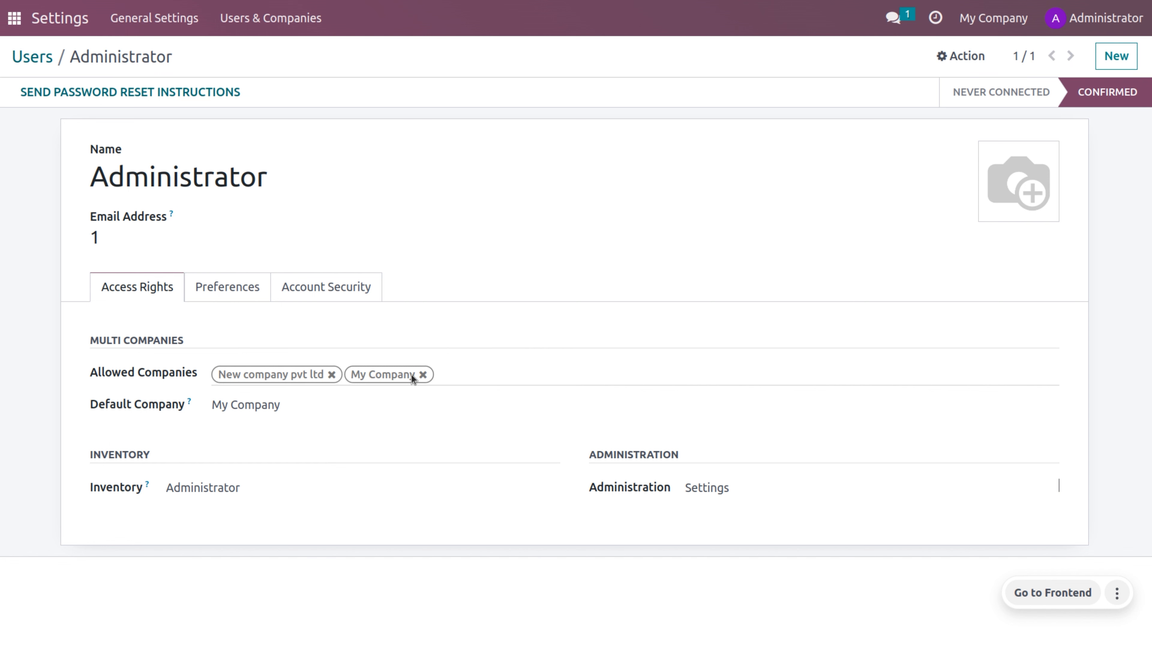
Remove My Company from the Administrator user's allowed companies and add it back.
left_click(421, 375)
left_click(423, 374)
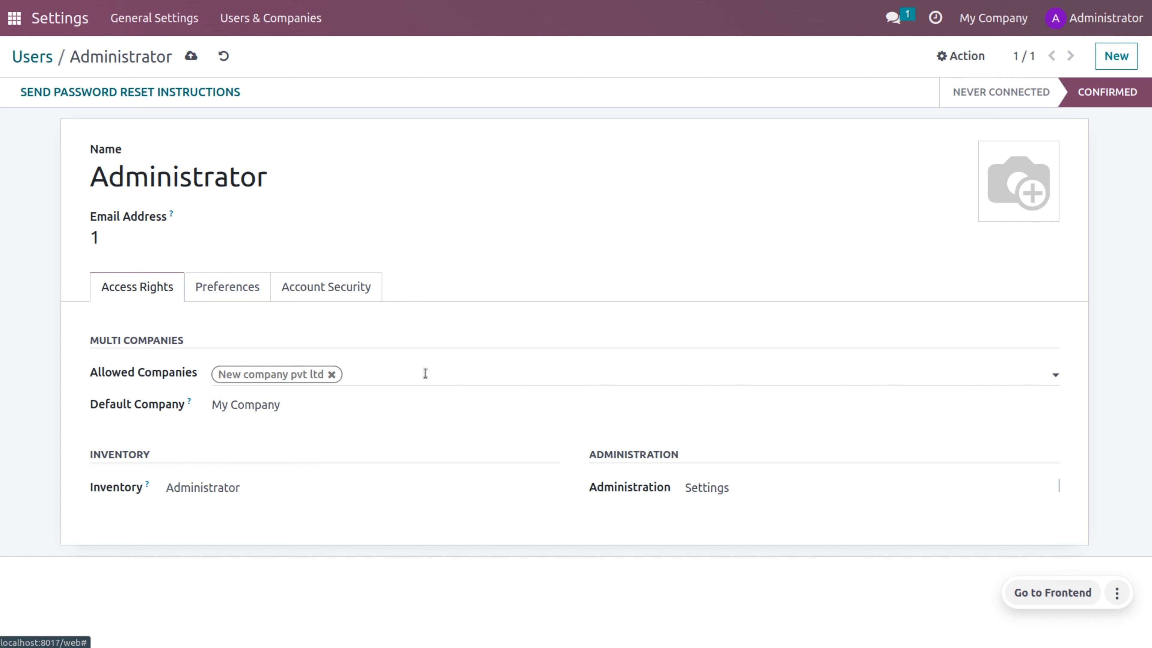
left_click(424, 374)
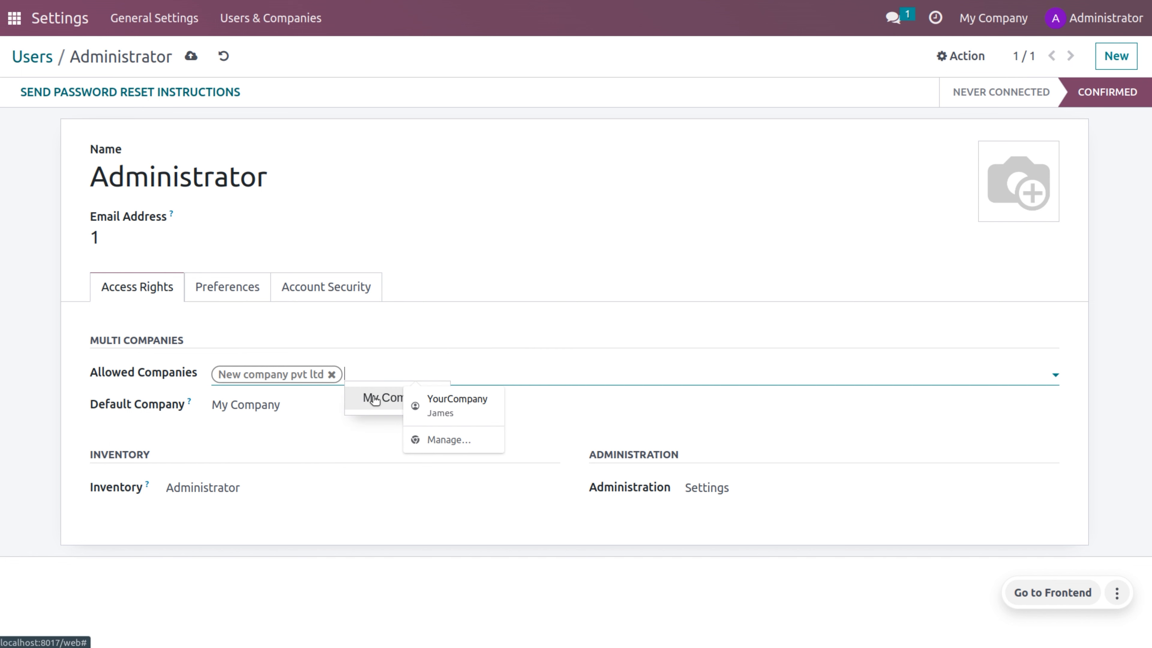
left_click(372, 398)
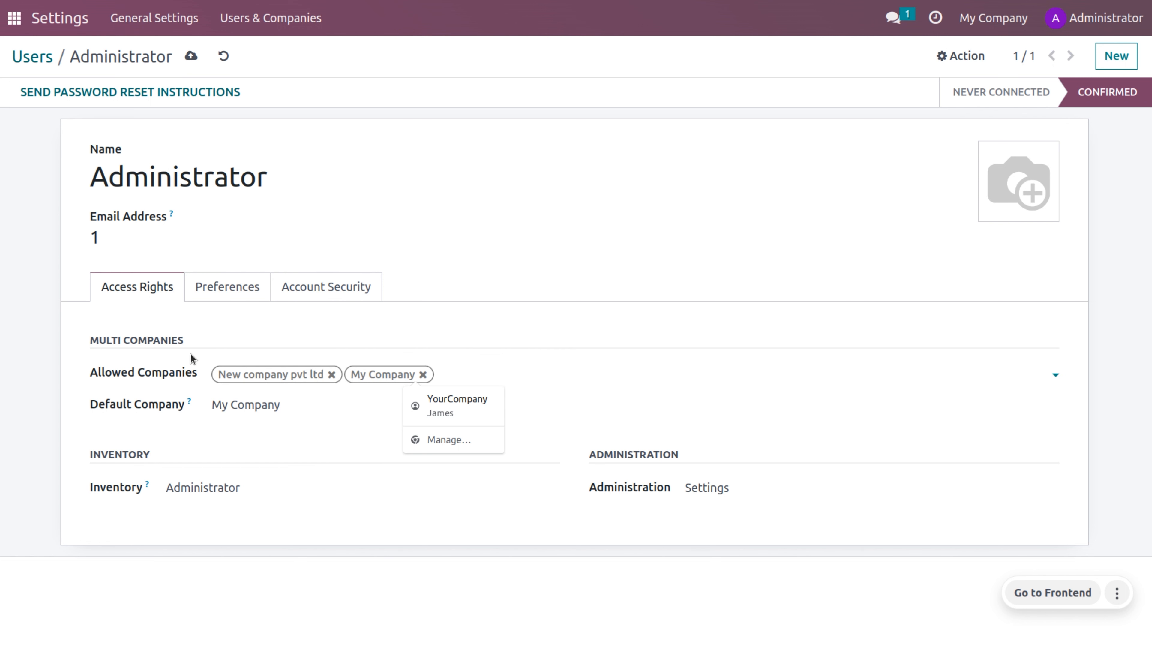
Set the Administrator user's default company to New company pvt ltd.
left_click(275, 405)
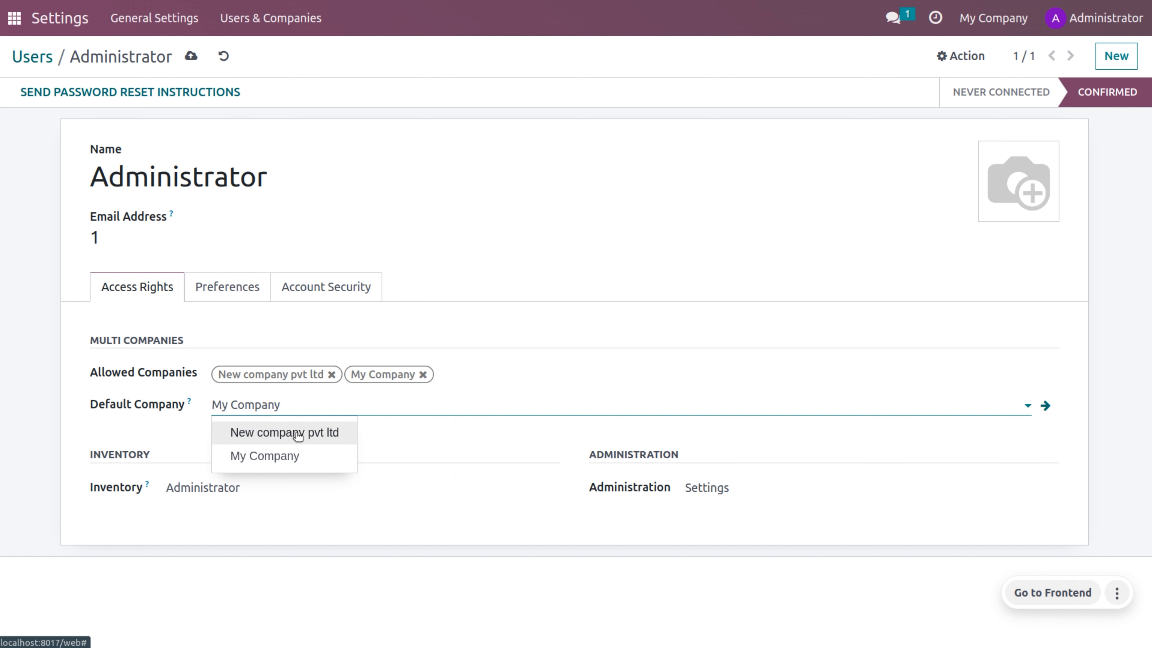
left_click(296, 434)
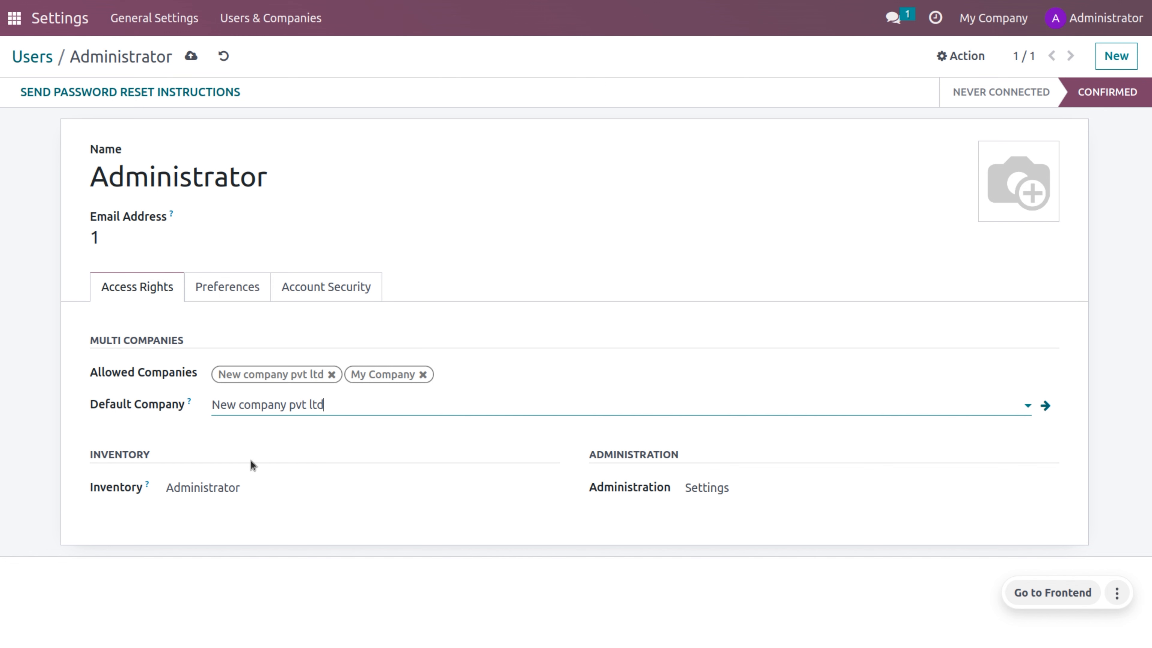
Check the Inventory and Administration access options of the Administrator user, keeping Administrator and Settings, and save the record.
left_click(268, 489)
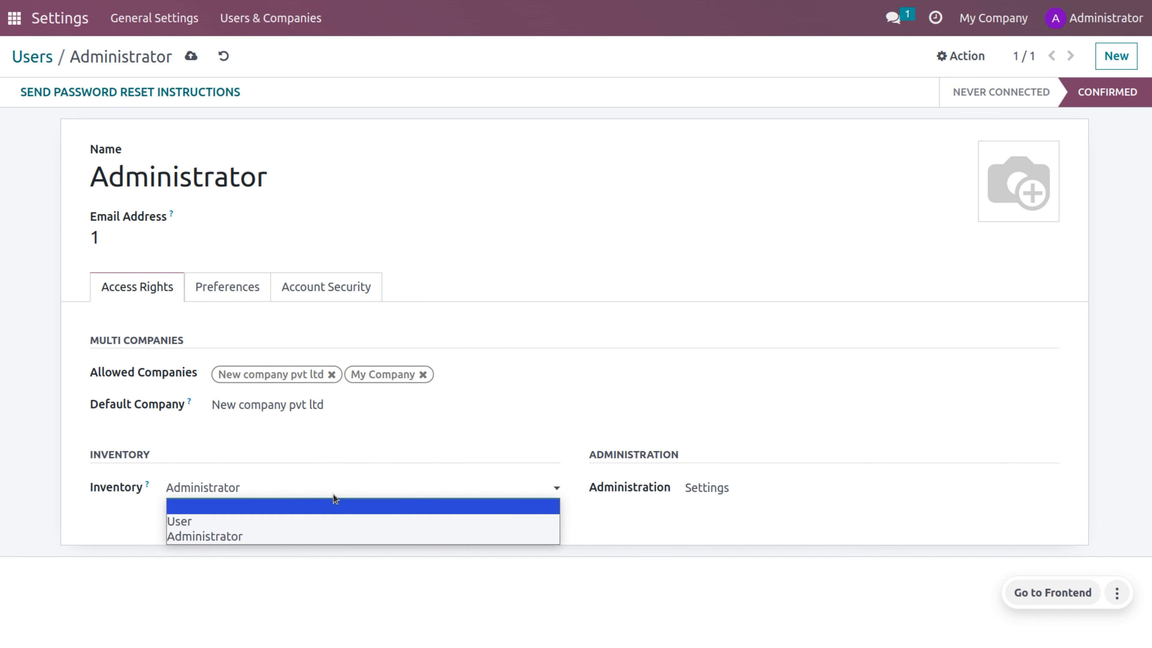
left_click(400, 458)
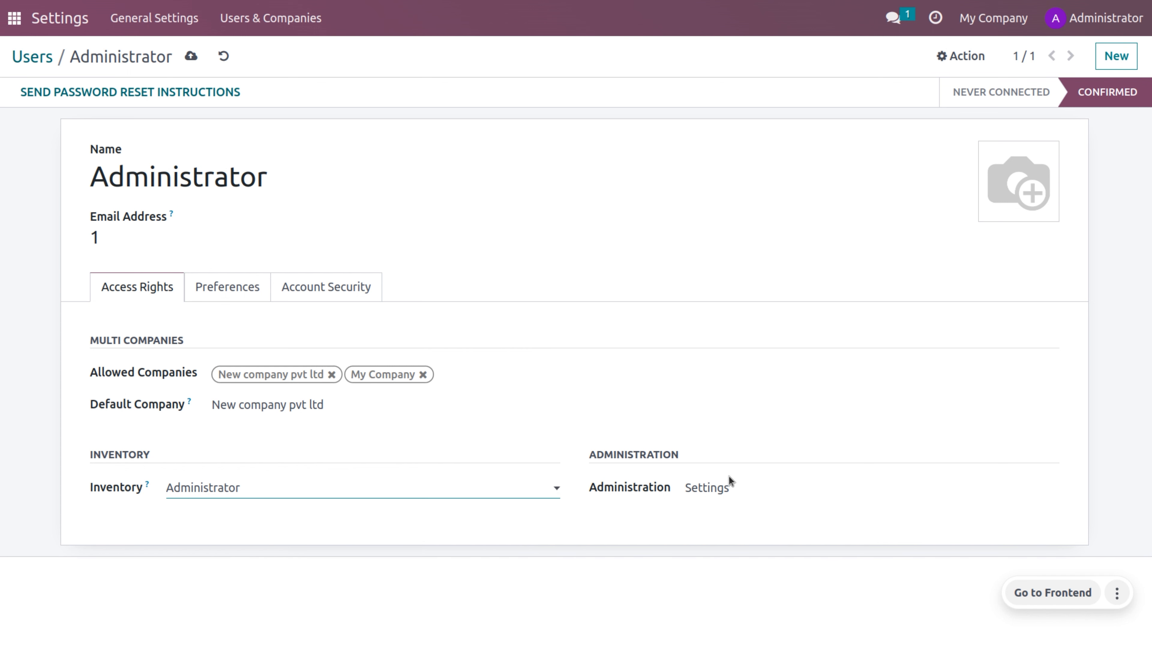
left_click(736, 495)
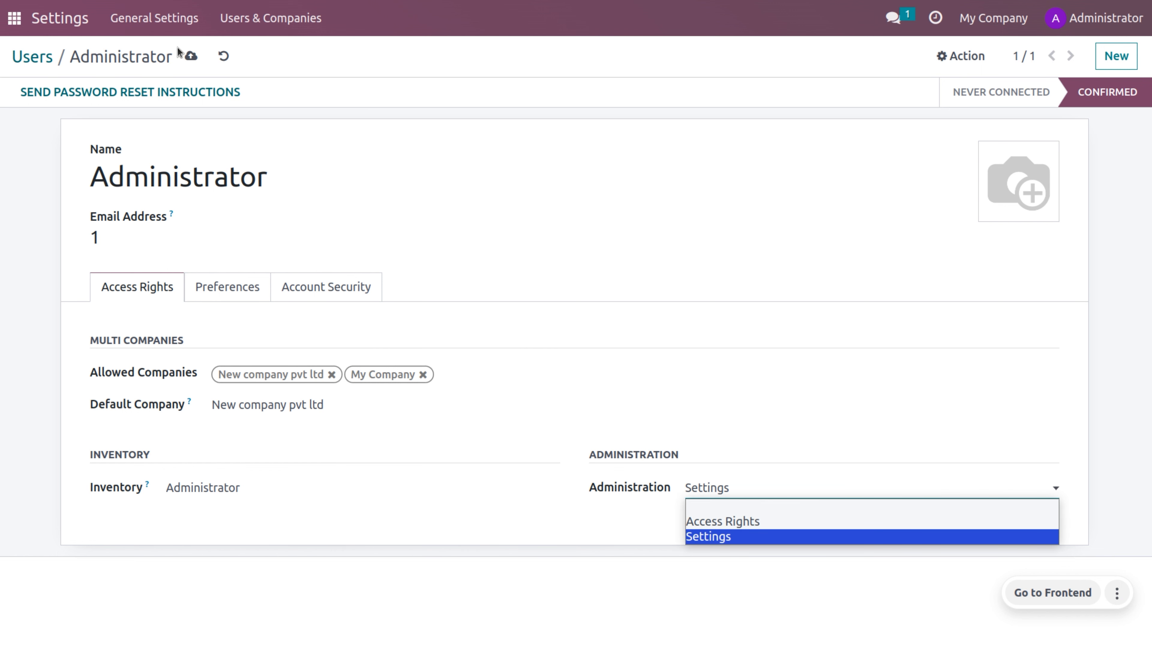
left_click(190, 57)
left_click(190, 57)
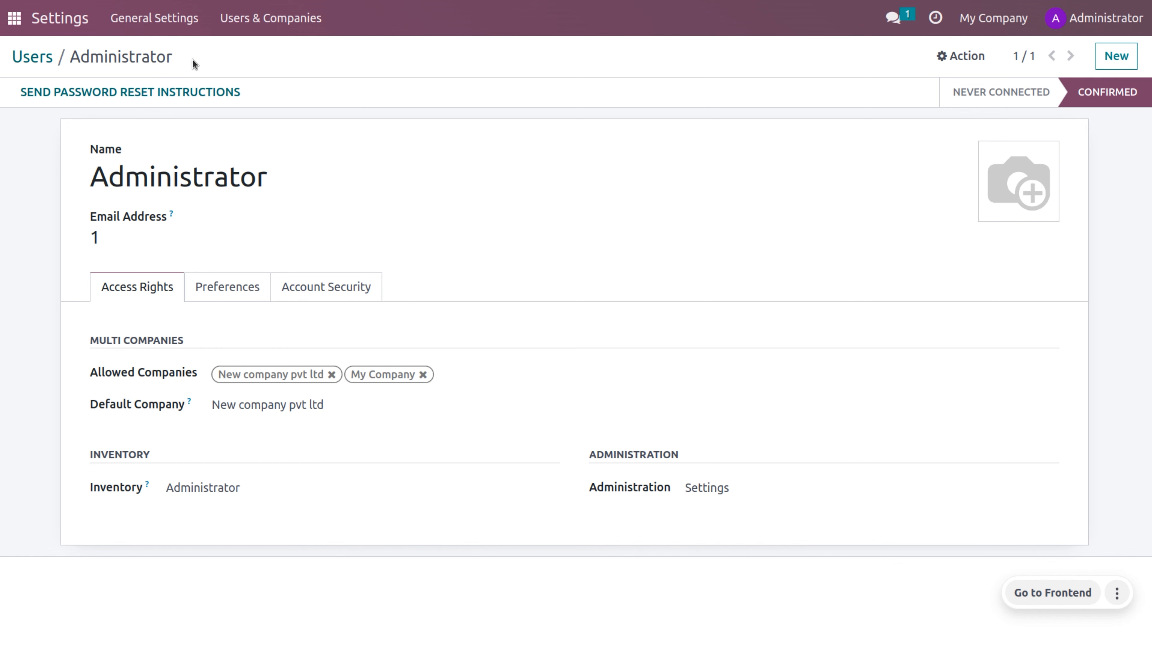
Return to the Users list and remove the Internal Users filter to view all users.
left_click(36, 56)
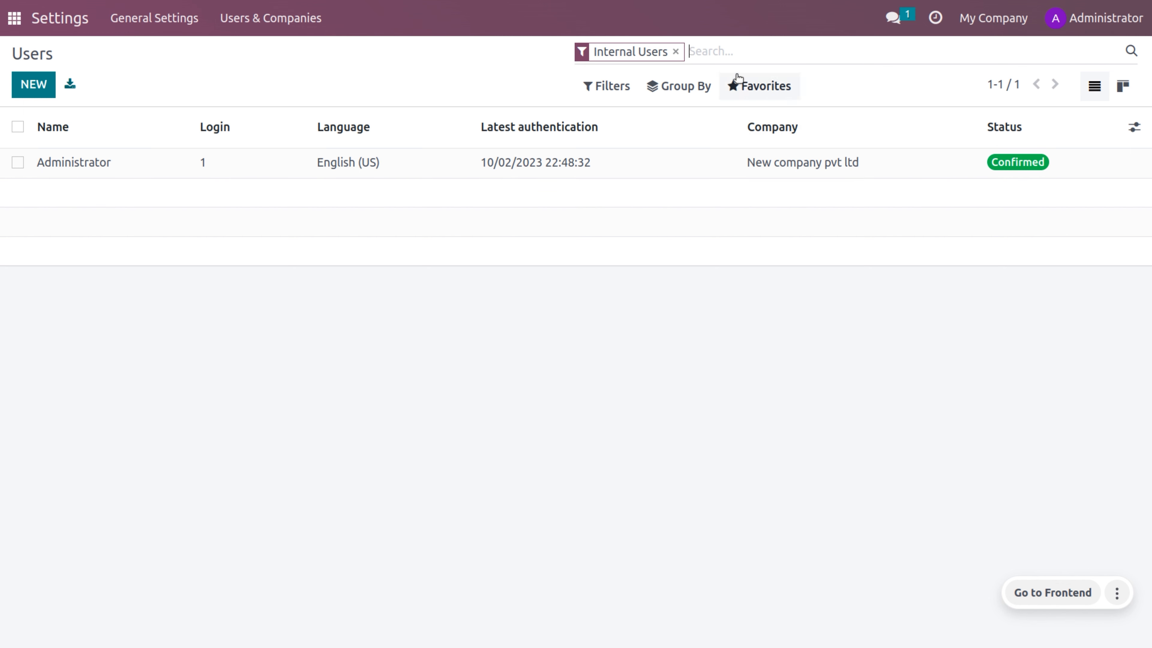
left_click(675, 52)
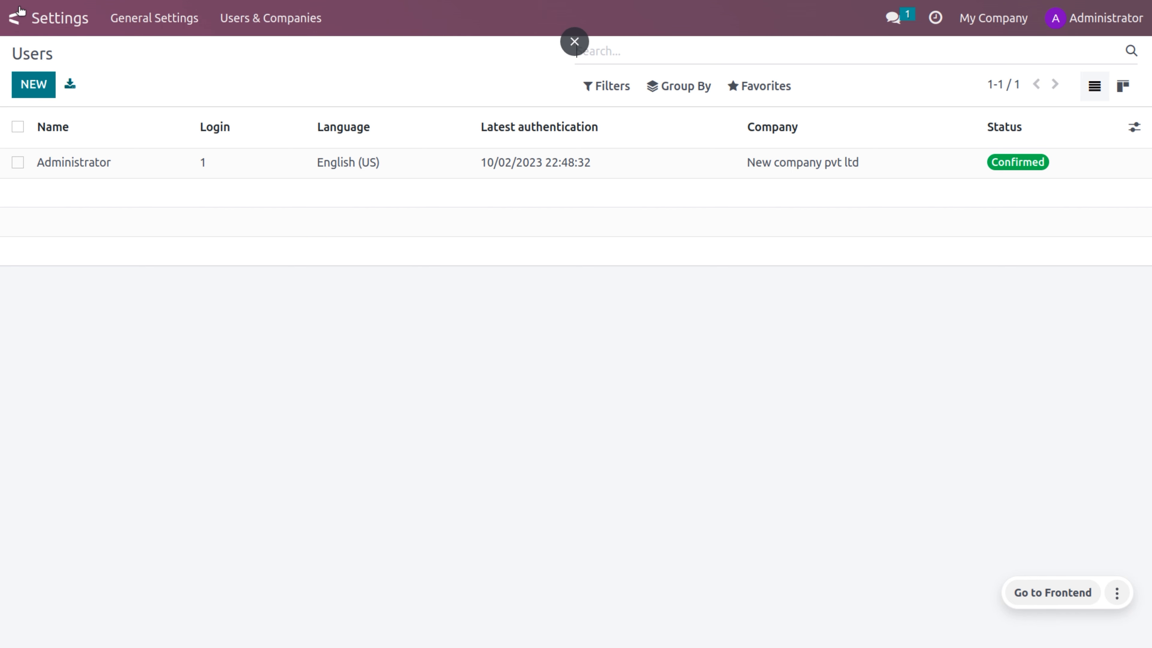
Switch to the Inventory app and open its Warehouses list.
left_click(16, 17)
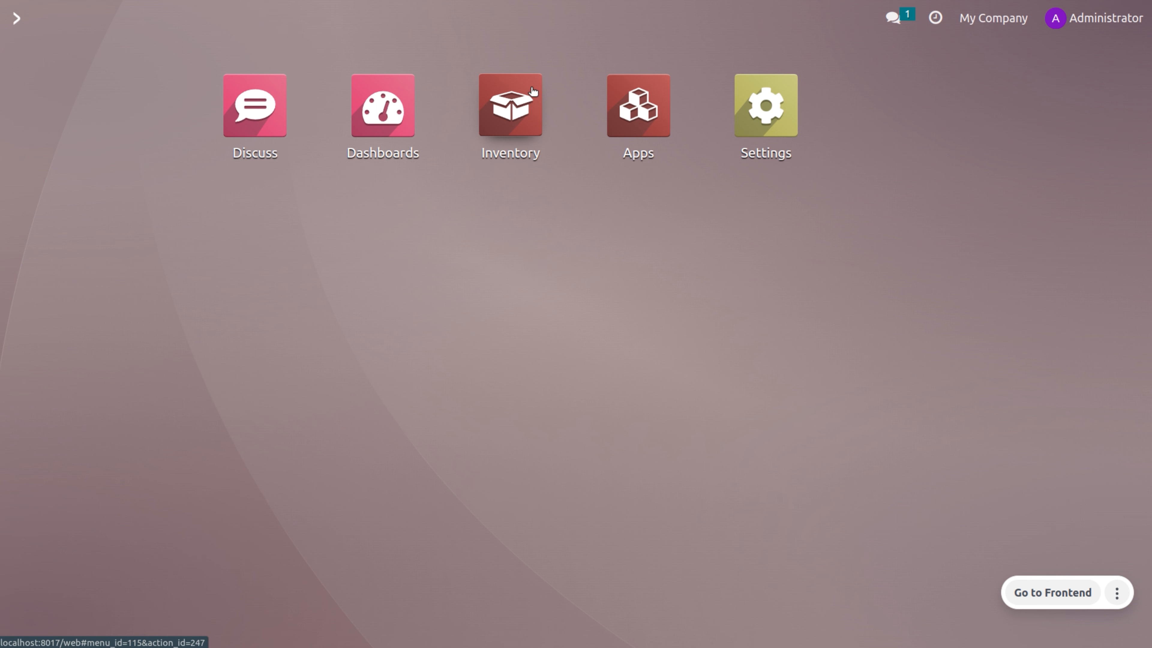
left_click(532, 92)
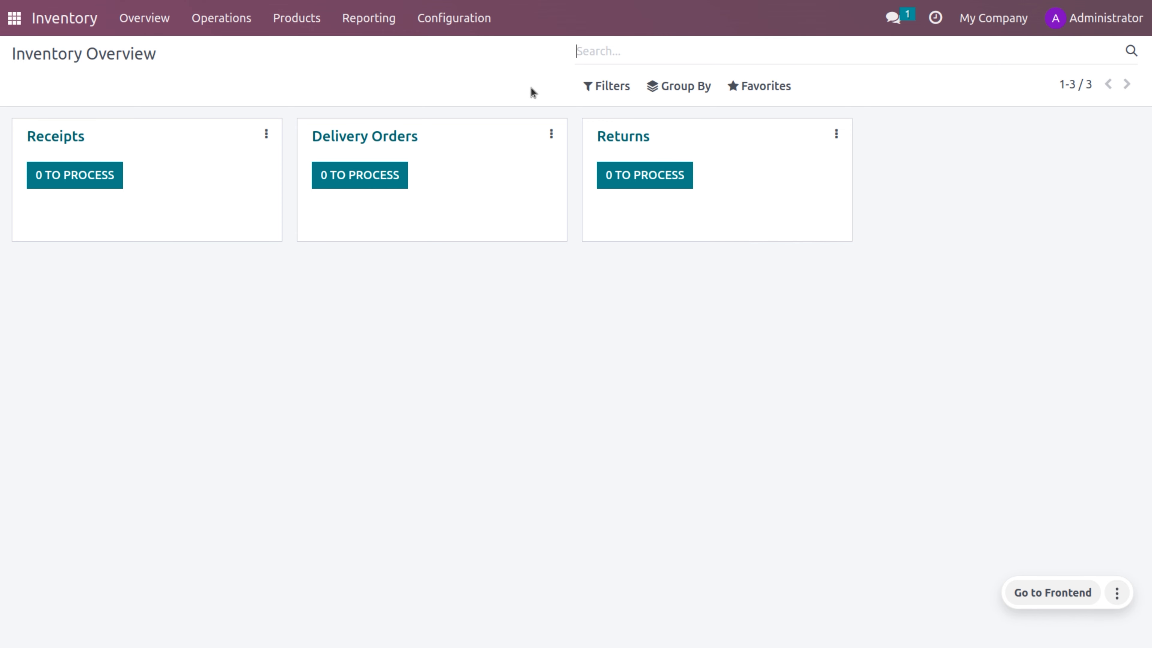
left_click(444, 23)
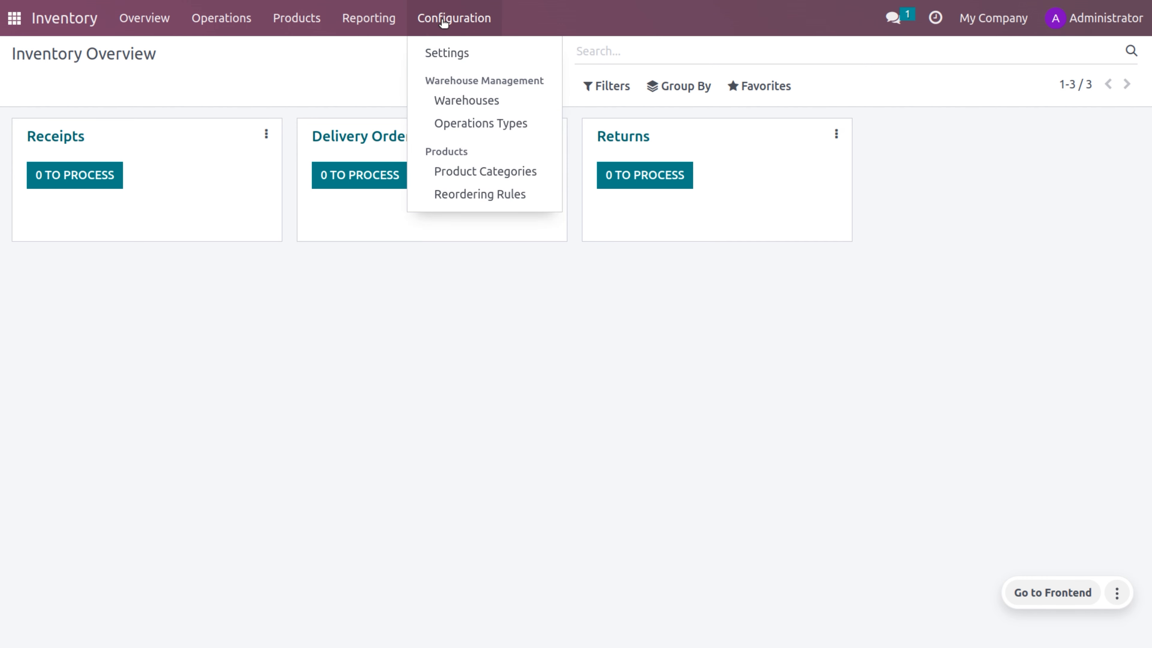
left_click(480, 110)
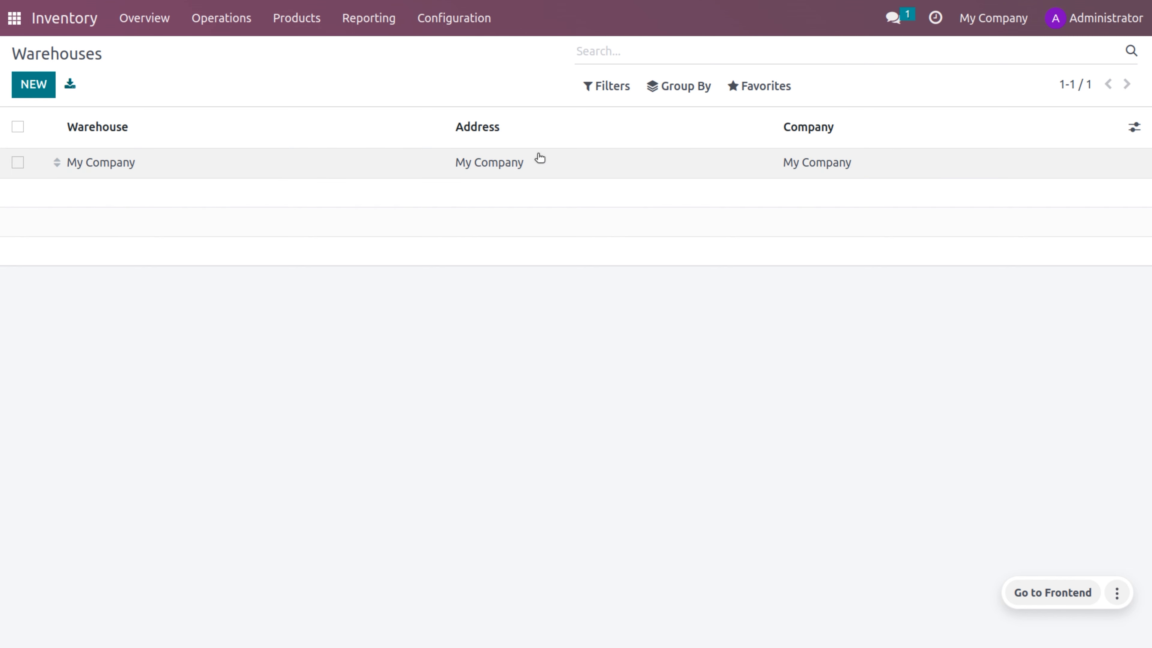
Switch the active company from My Company to New company pvt ltd and check the warehouse list's optional columns.
left_click(991, 30)
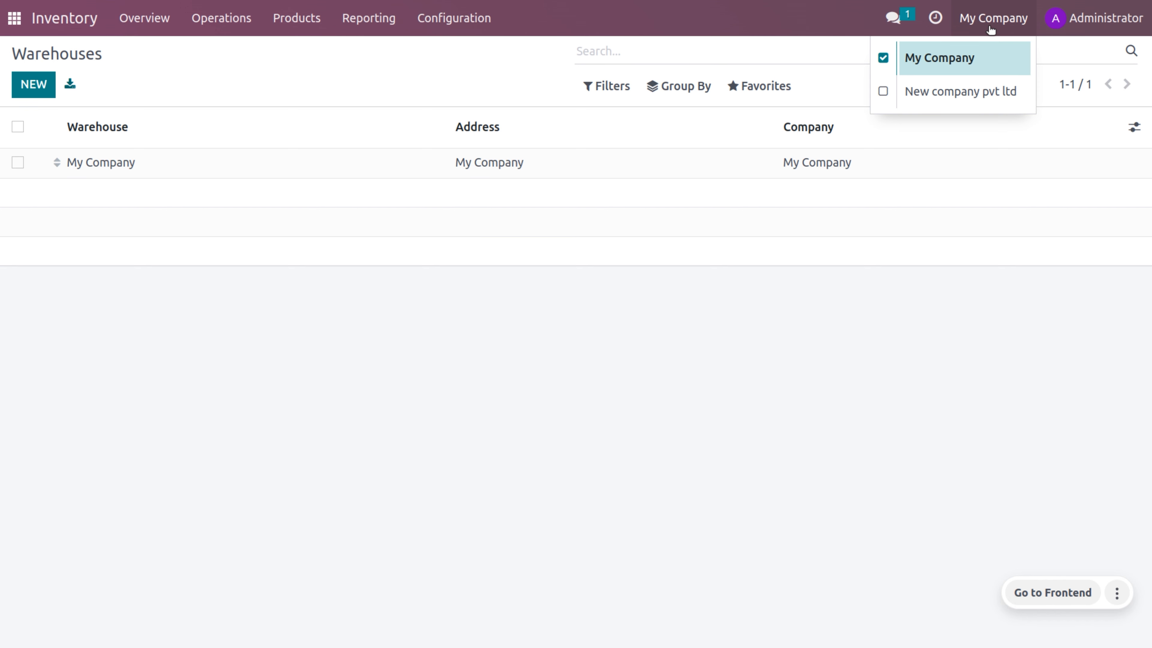
left_click(981, 91)
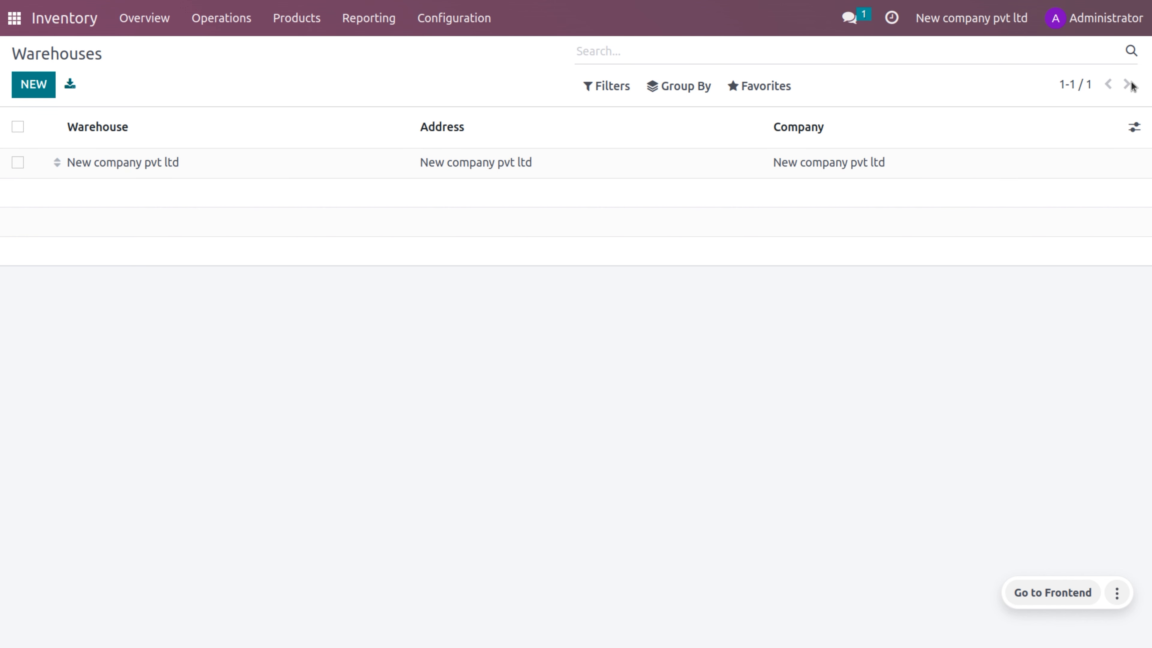
left_click(1138, 125)
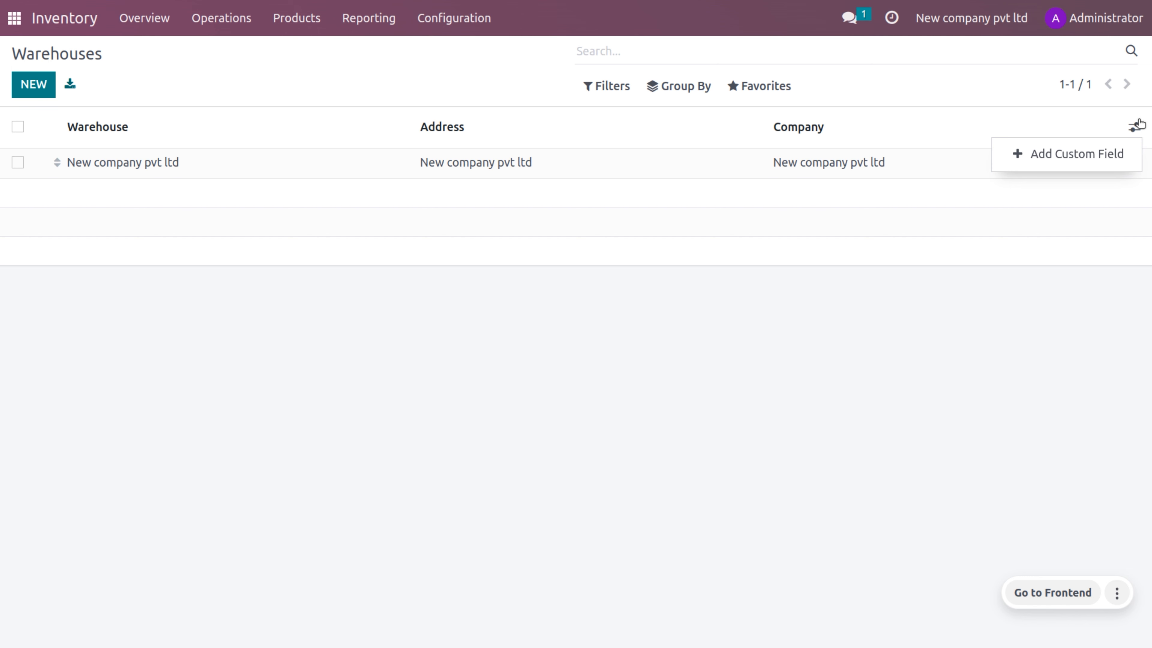
left_click(828, 398)
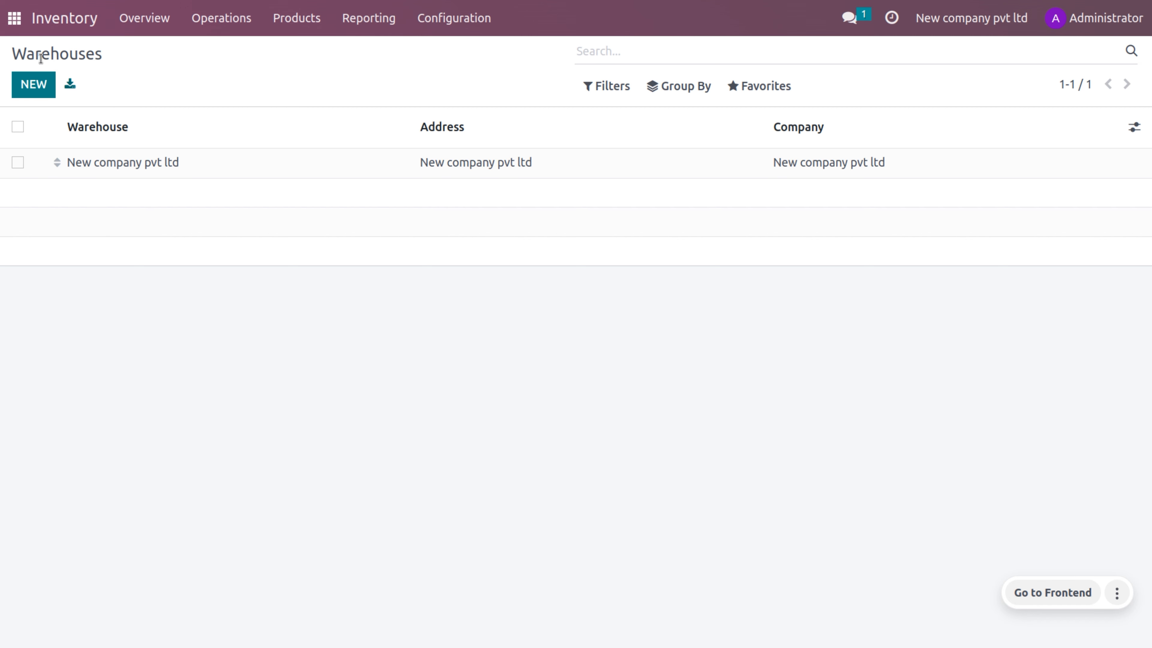
Create a new warehouse, accept the storage locations notice, and replace the suggested name with Central Warehouse.
left_click(42, 86)
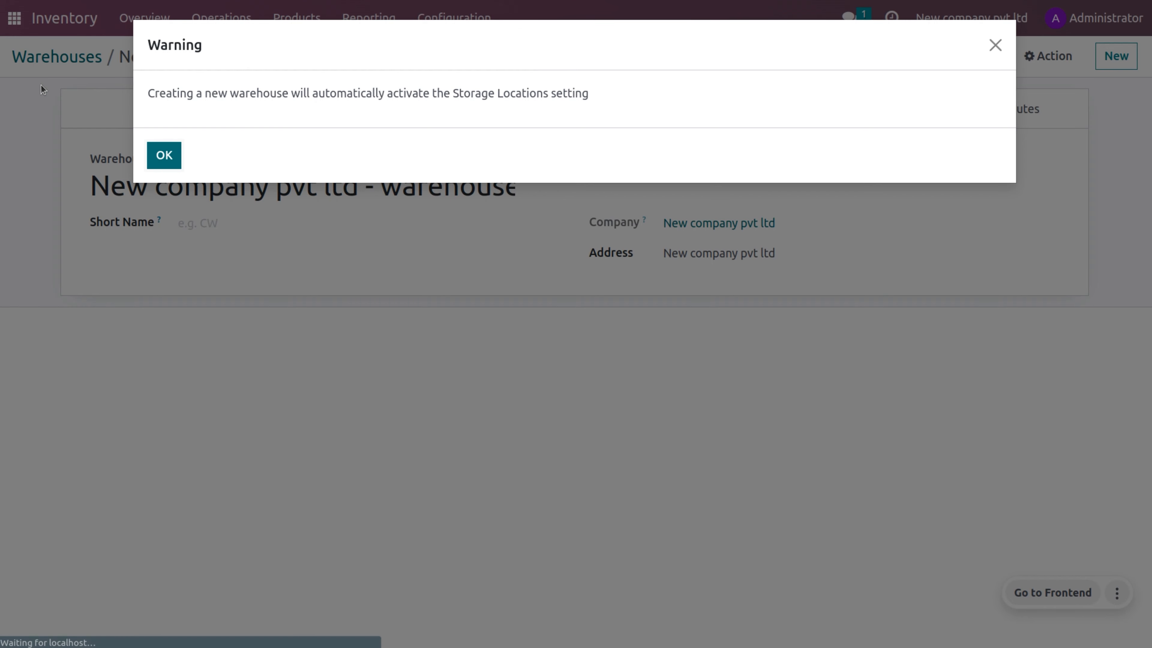
left_click(164, 155)
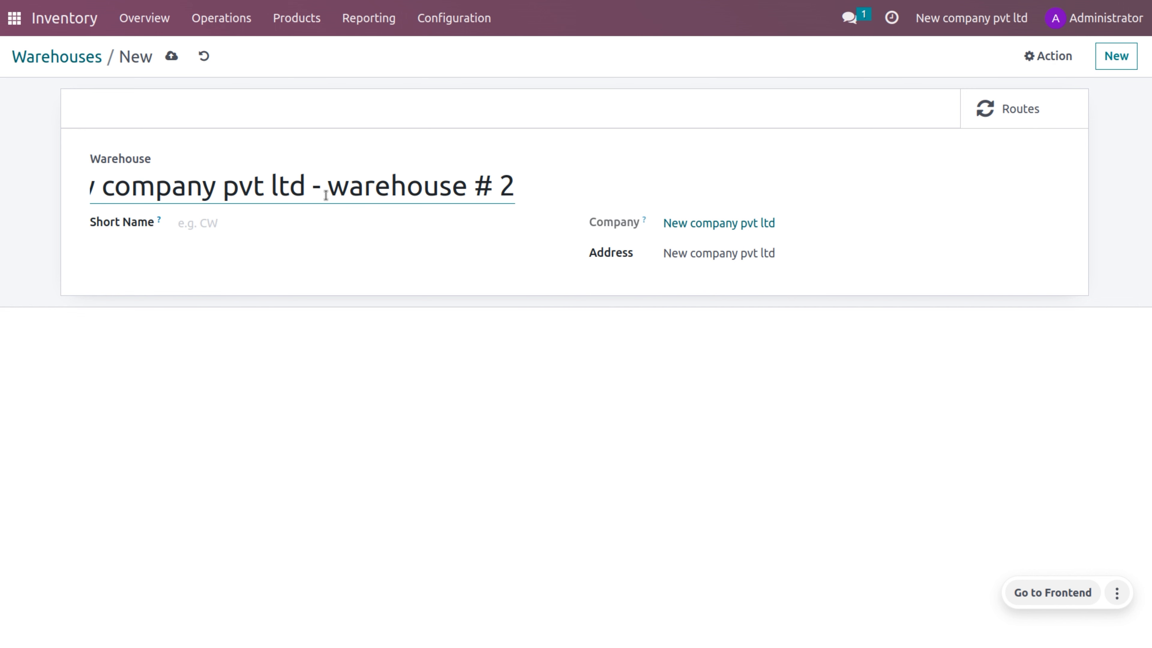
key("BackSpace")
key("BackSpace")
key("BackSpace")
key("BackSpace")
key("BackSpace")
key("BackSpace")
key("BackSpace")
key("BackSpace")
key("BackSpace")
key("BackSpace")
key("BackSpace")
key("BackSpace")
key("BackSpace")
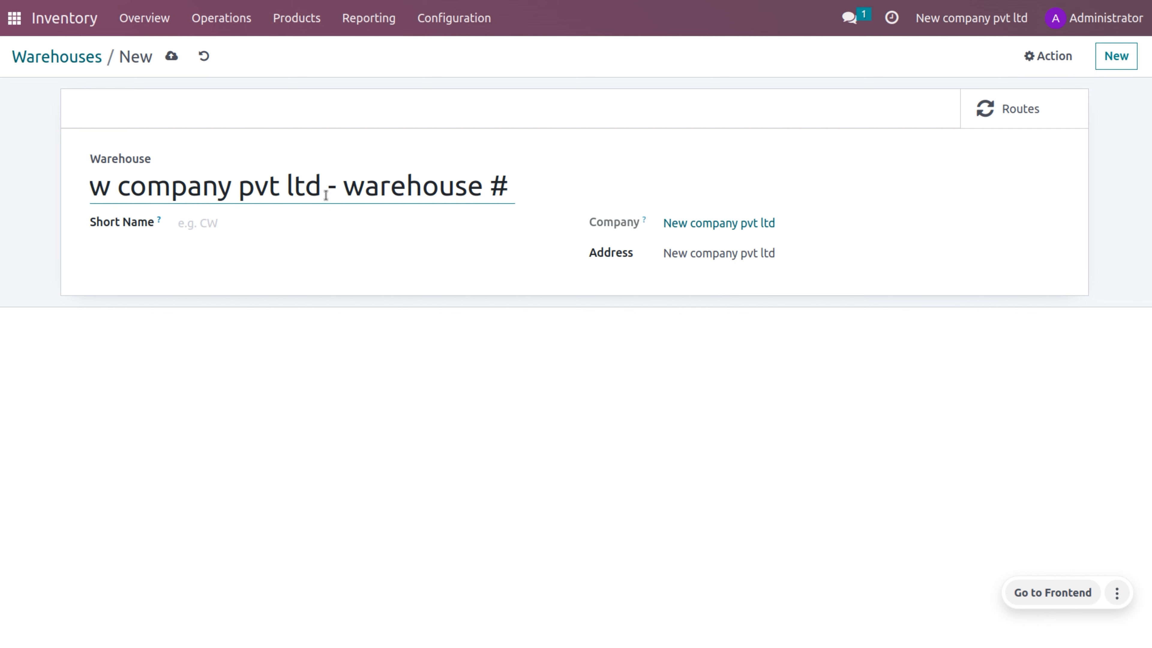
key("BackSpace")
key("BackSpace")
key("BackSpace")
key("BackSpace")
key("BackSpace")
key("BackSpace")
key("BackSpace")
key("BackSpace")
key("BackSpace")
key("BackSpace")
key("BackSpace")
key("BackSpace")
key("BackSpace")
key("BackSpace")
key("BackSpace")
key("BackSpace")
key("BackSpace")
key("BackSpace")
key("BackSpace")
key("BackSpace")
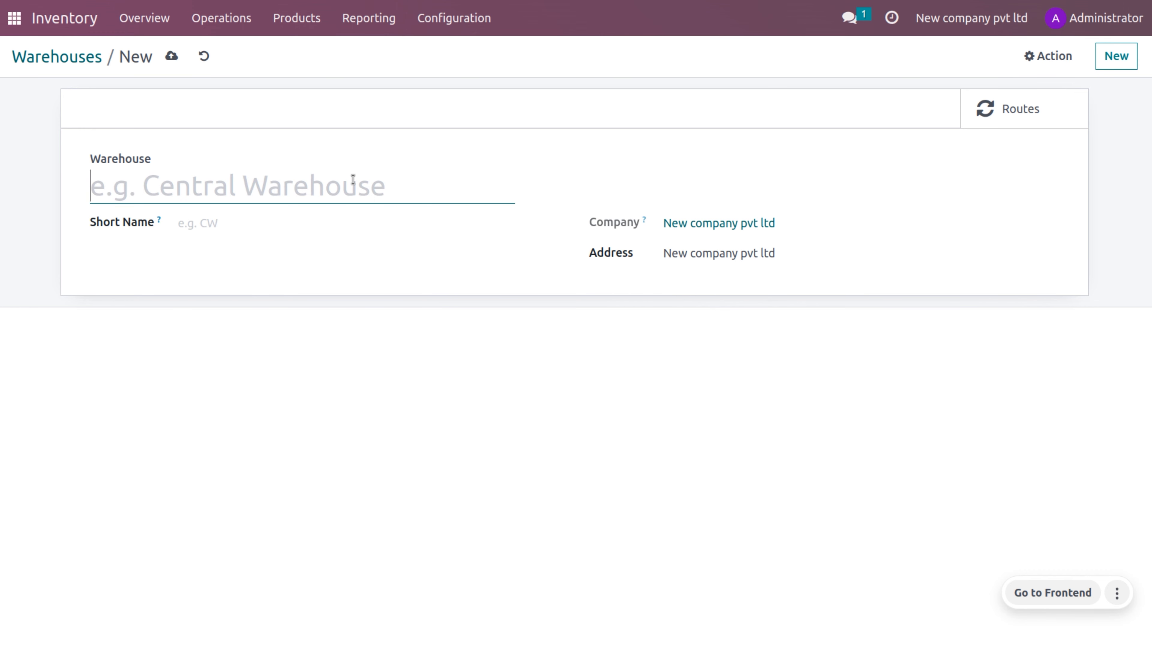
type("Central Warehouse")
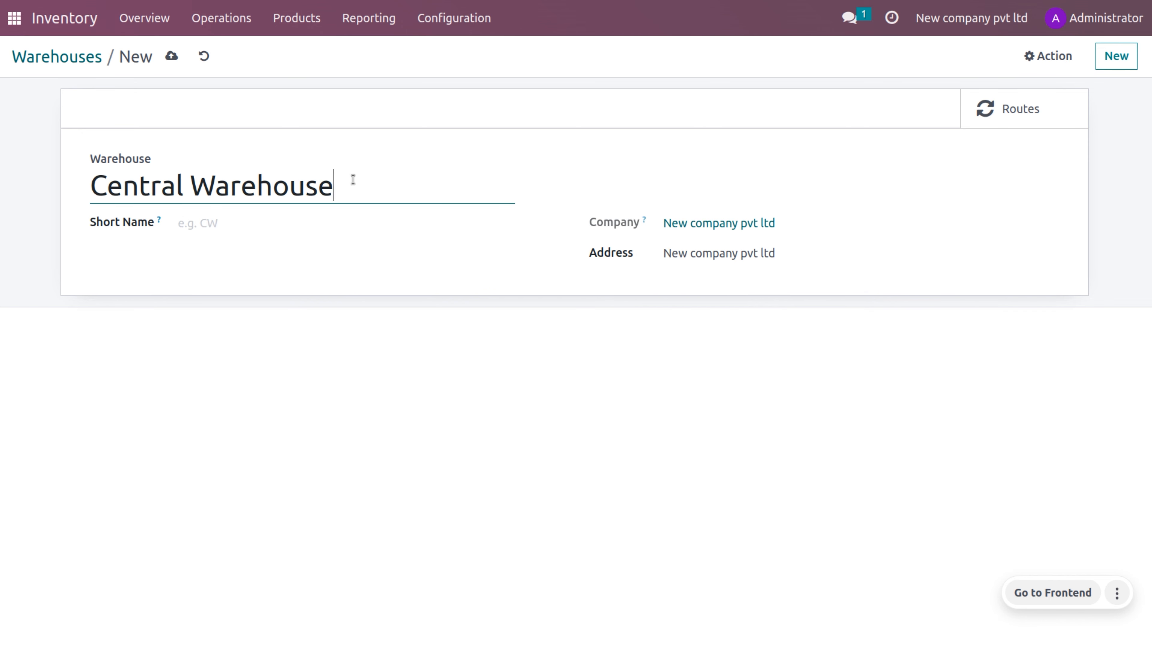
Save the new warehouse with the short name CW and open its list of routes.
left_click(263, 222)
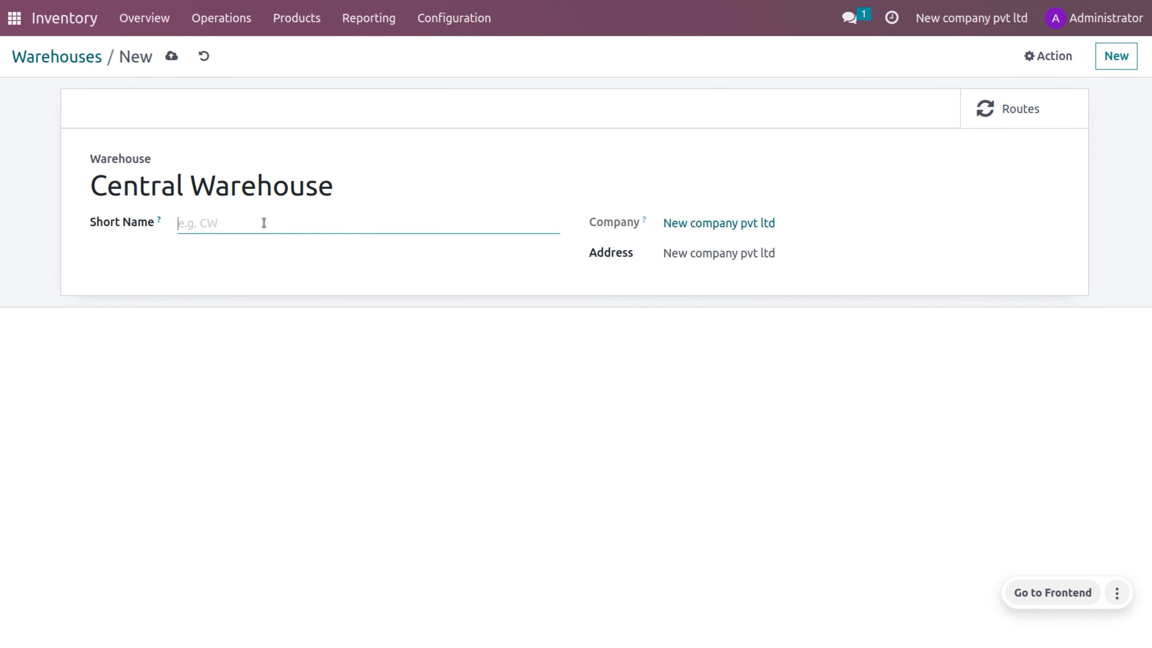
type("CW")
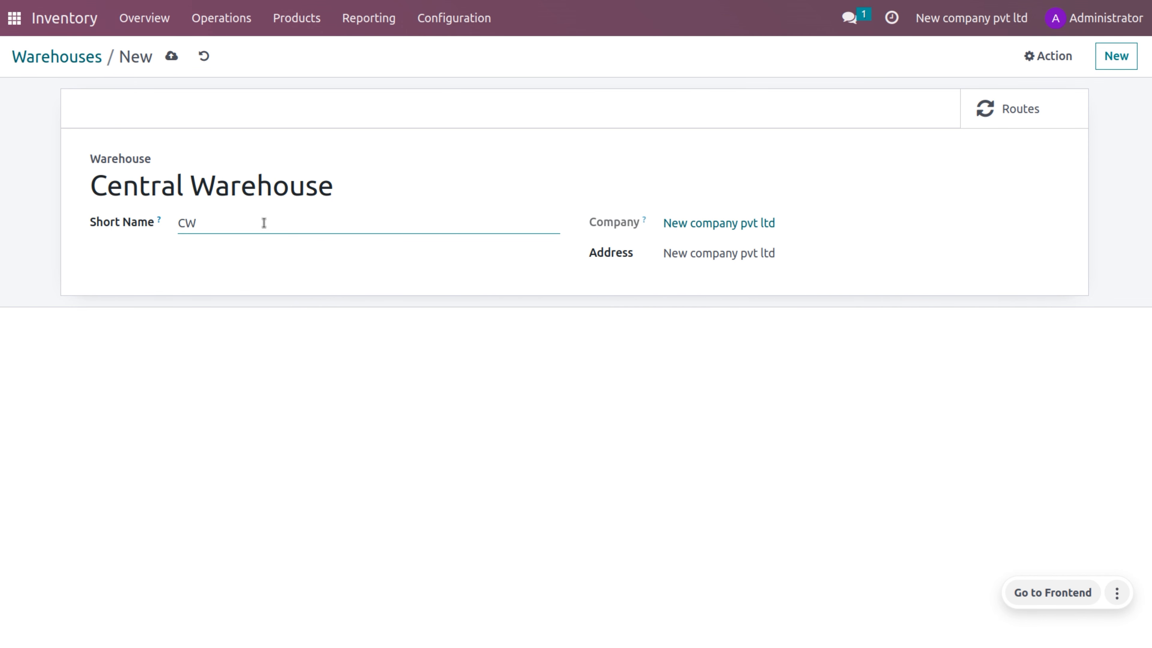
left_click(175, 58)
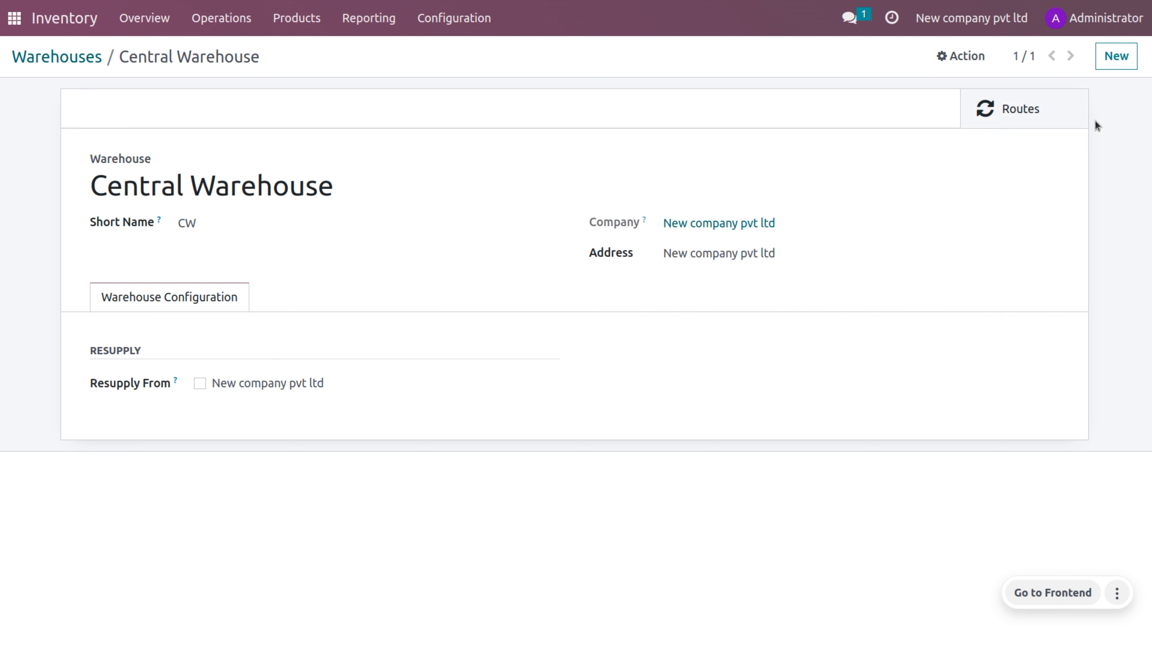
left_click(1009, 114)
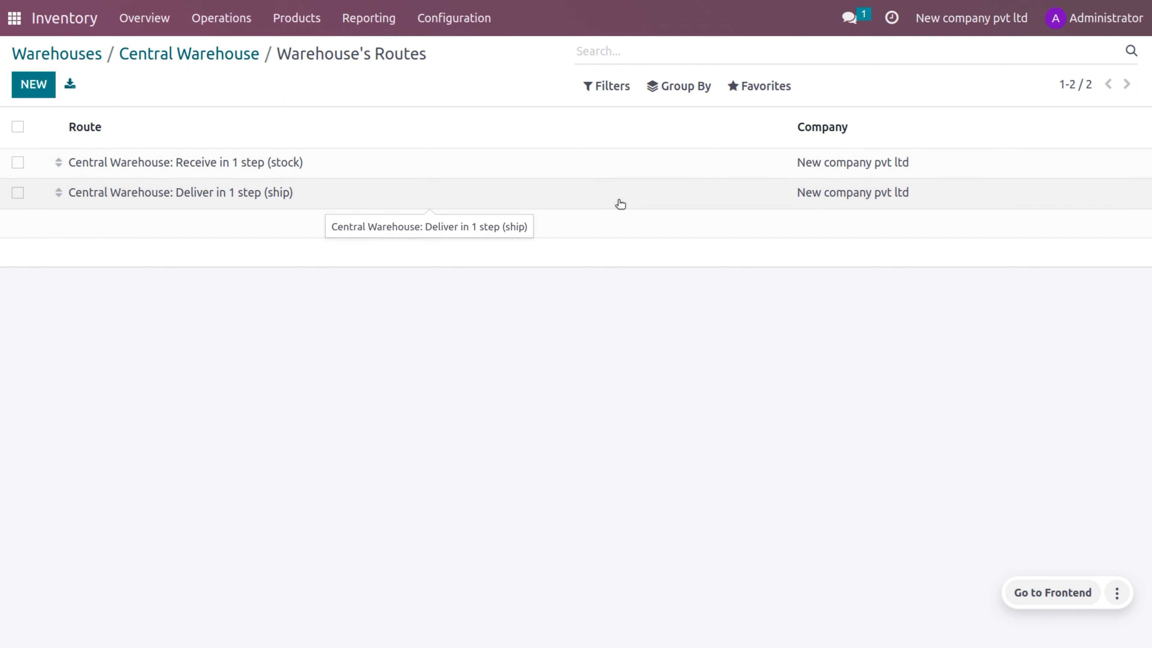
Enable Multi-Step Routes in the Inventory warehouse settings and save the settings.
left_click(487, 28)
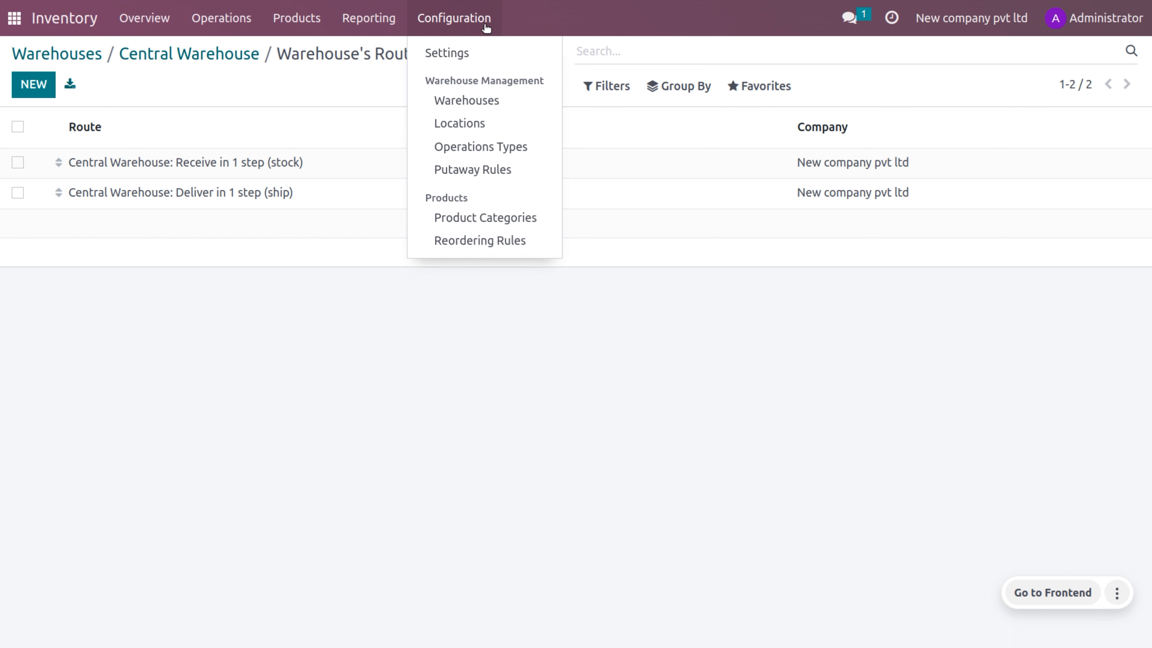
left_click(493, 56)
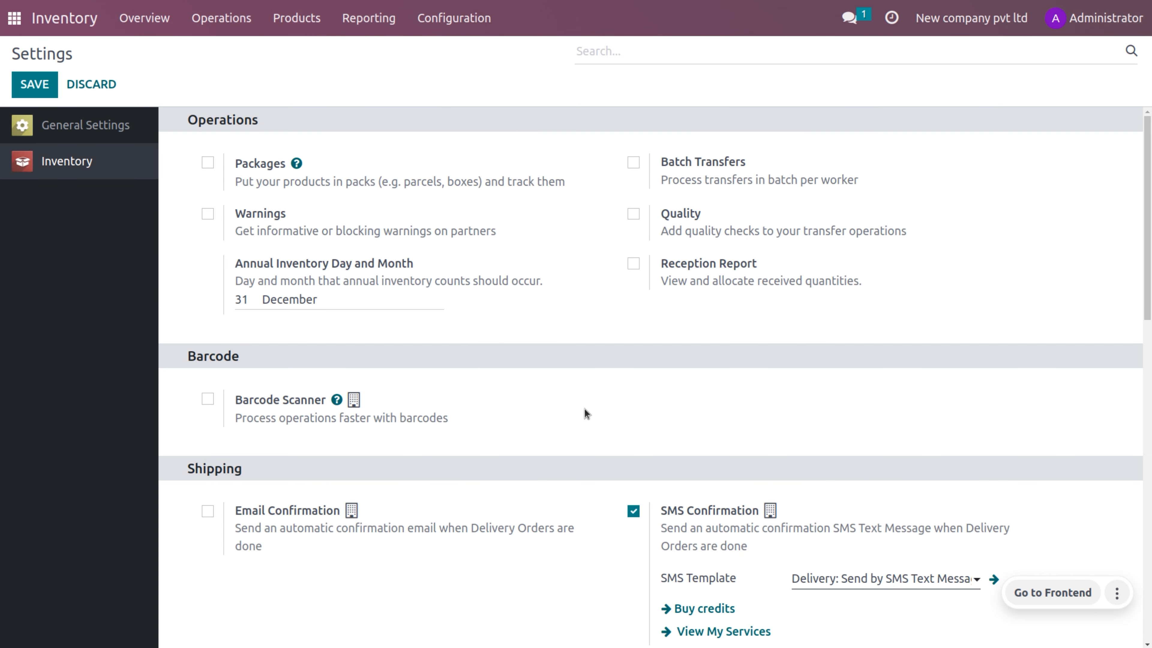
scroll(586, 411, "down", 10)
scroll(585, 411, "down", 3)
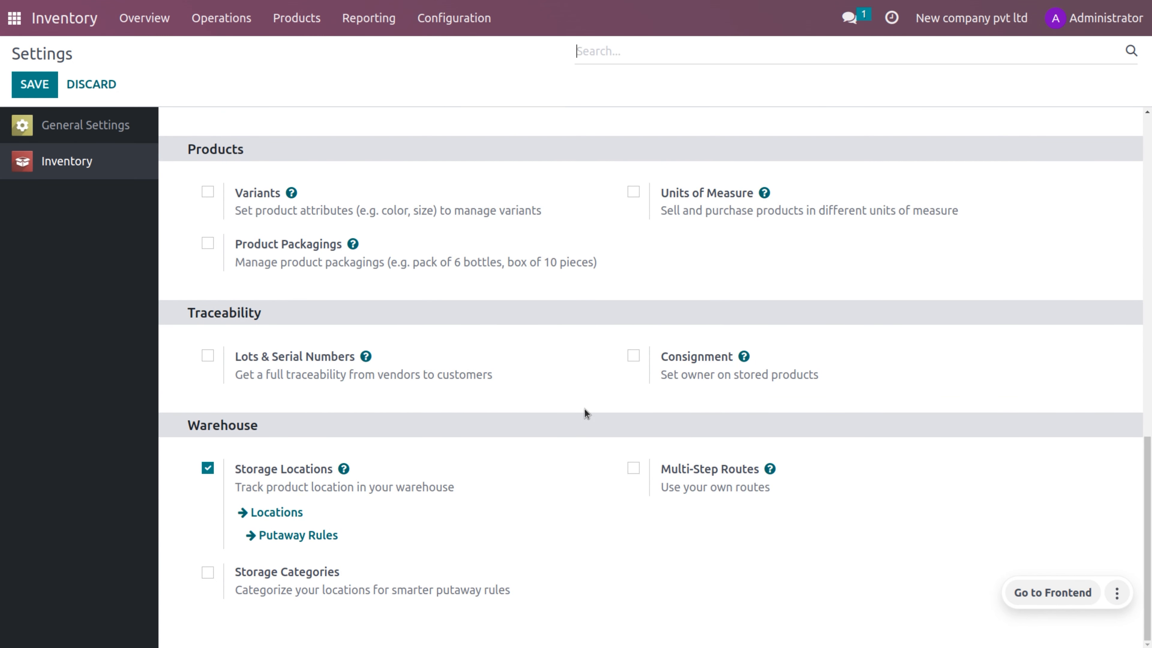
left_click(634, 470)
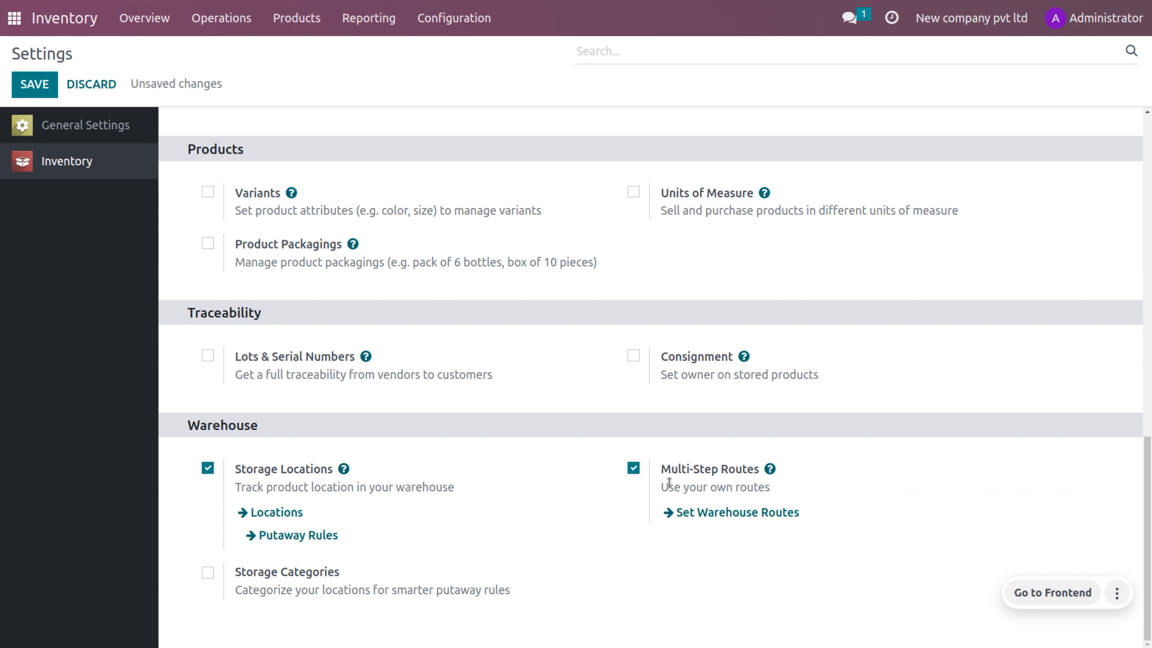
left_click(37, 86)
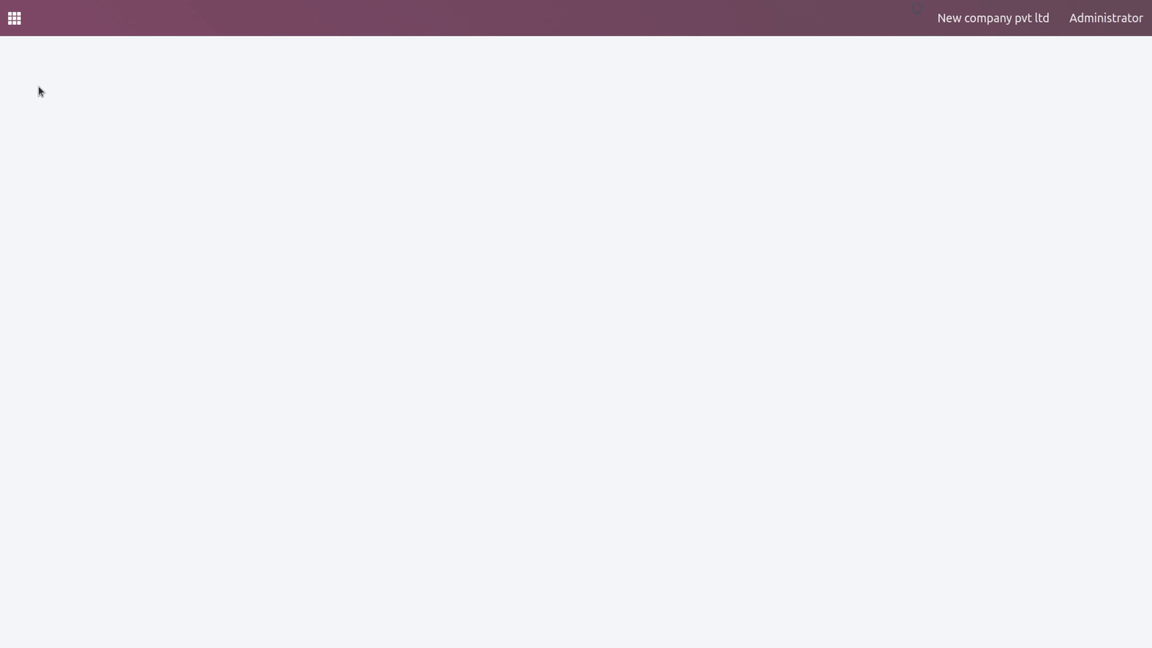
Open the Central Warehouse record from the Warehouses list to examine its incoming and outgoing shipment options.
left_click(463, 6)
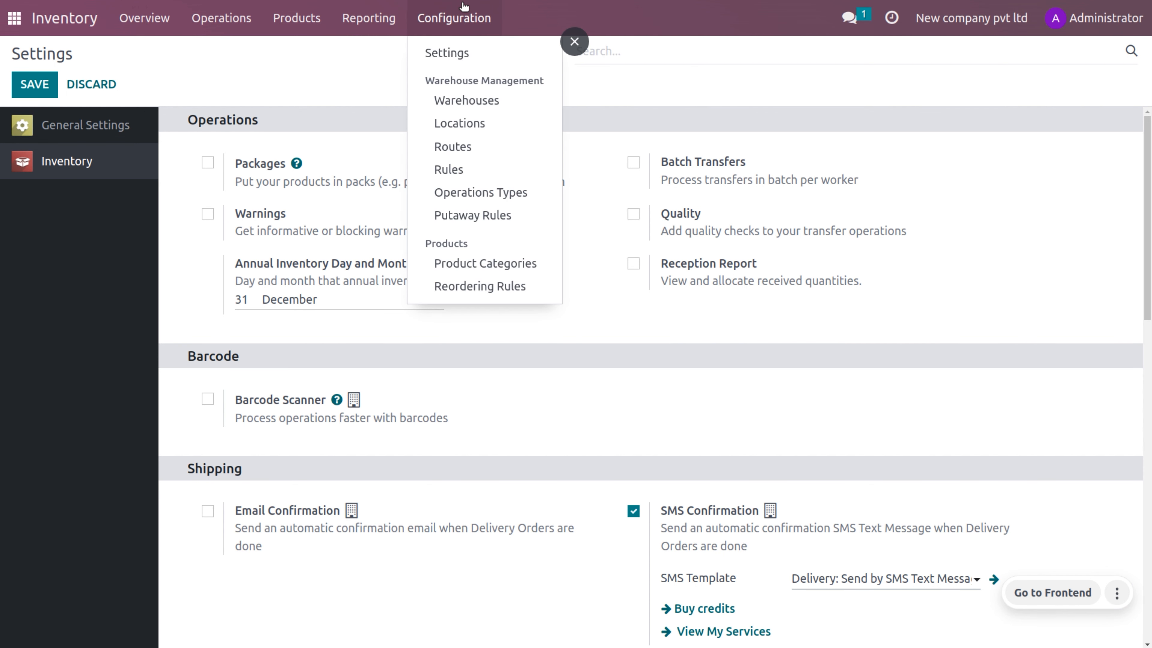
left_click(491, 98)
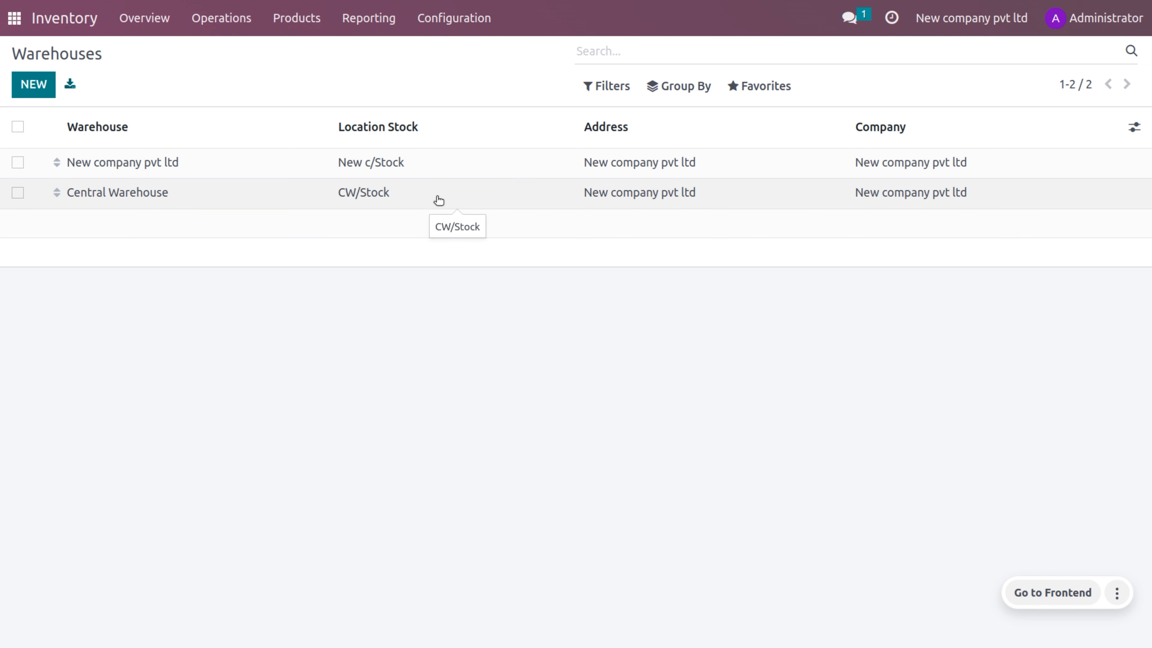
left_click(438, 200)
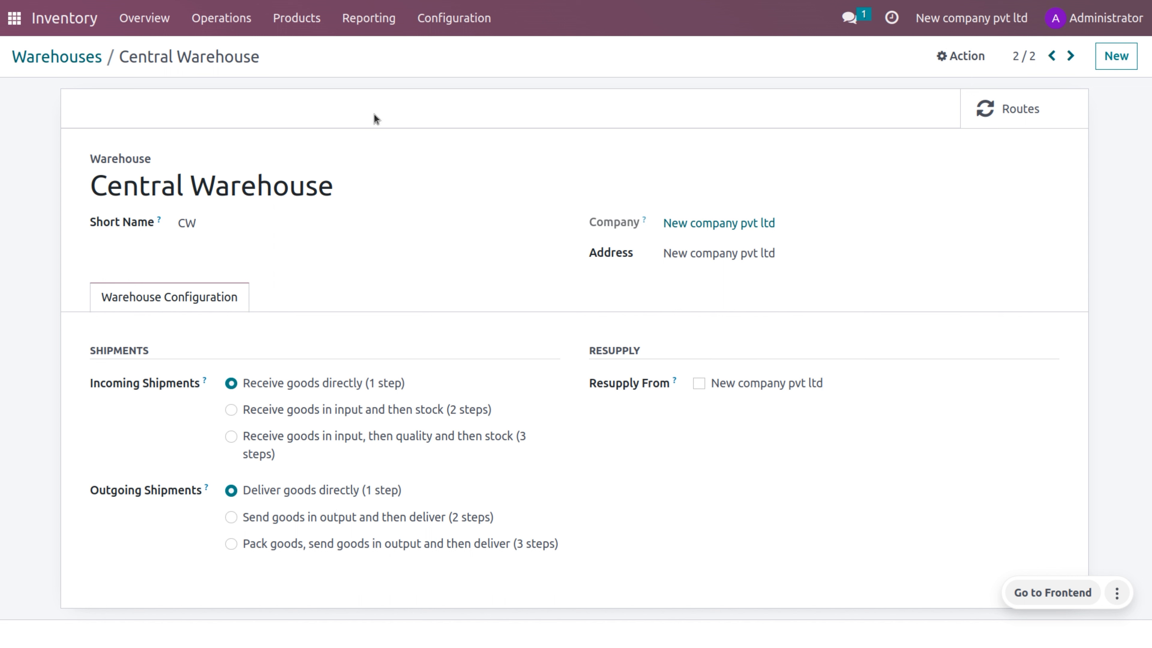
Show all warehouse locations without the Internal filter and open the CW location to examine its details.
left_click(465, 6)
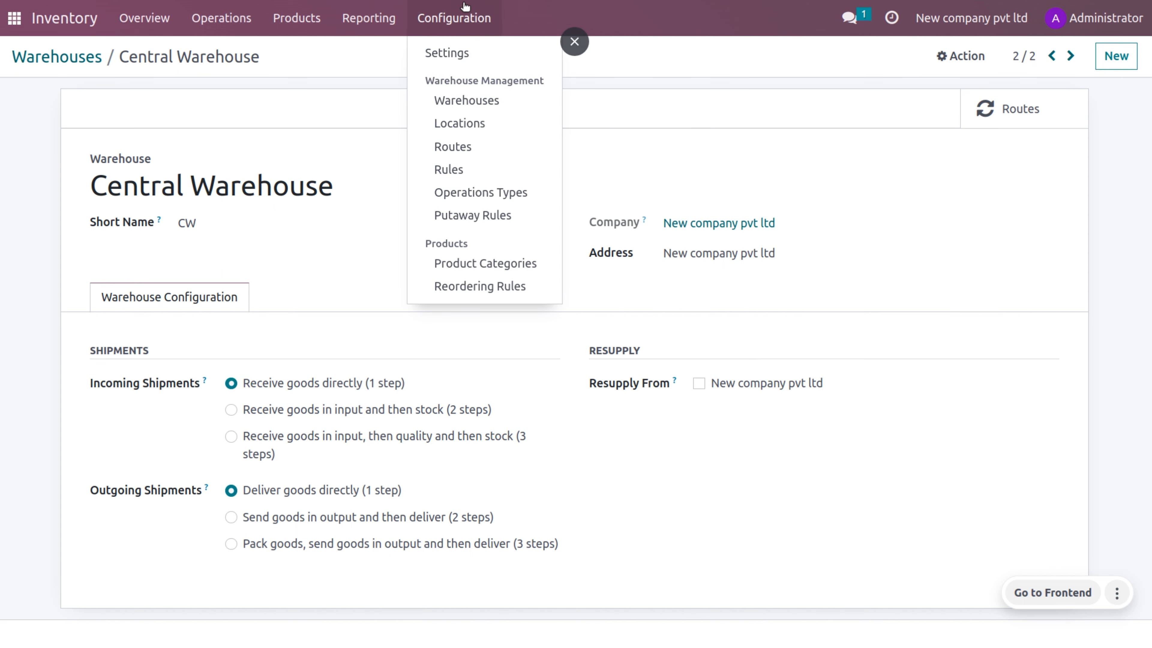
left_click(479, 131)
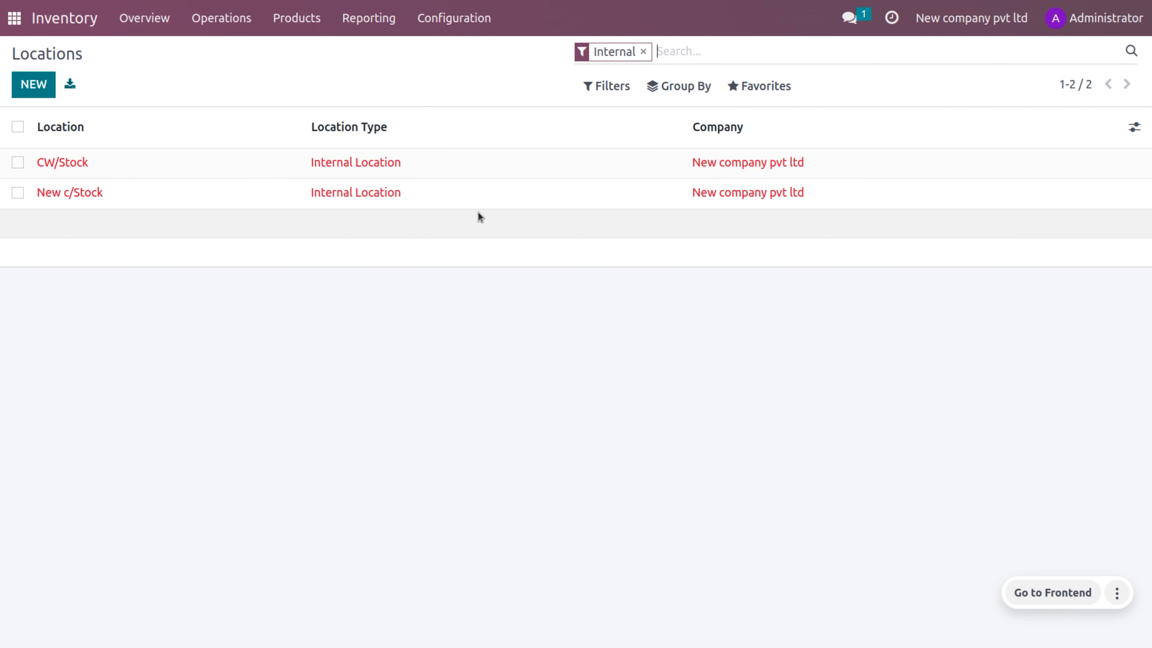
left_click(644, 52)
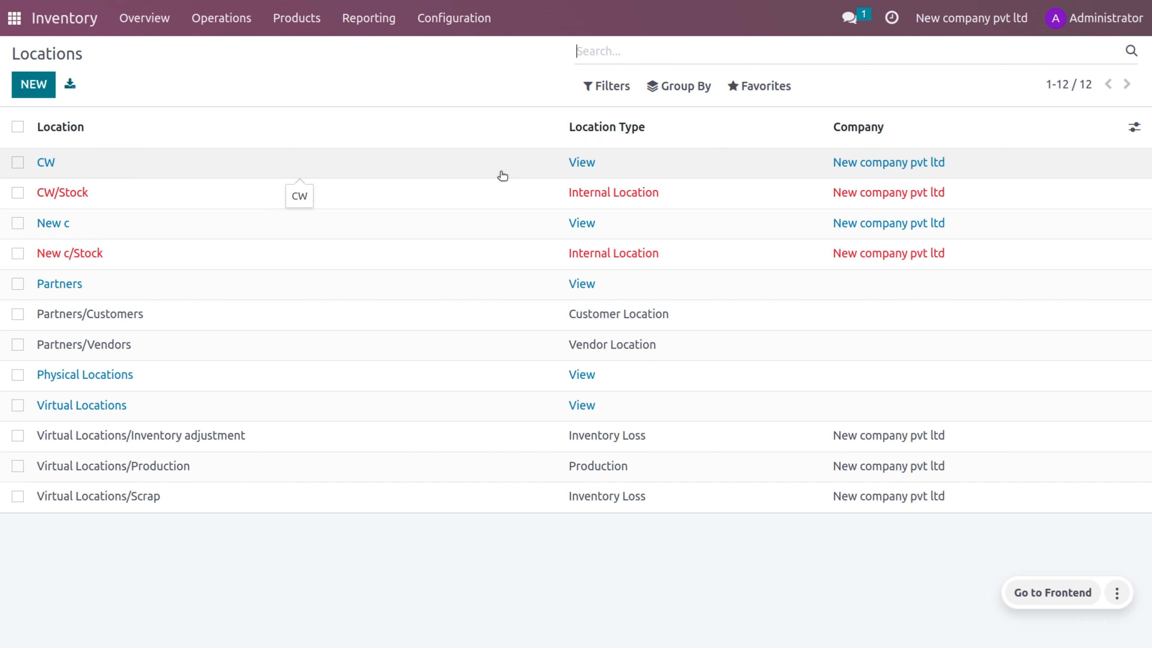
left_click(503, 169)
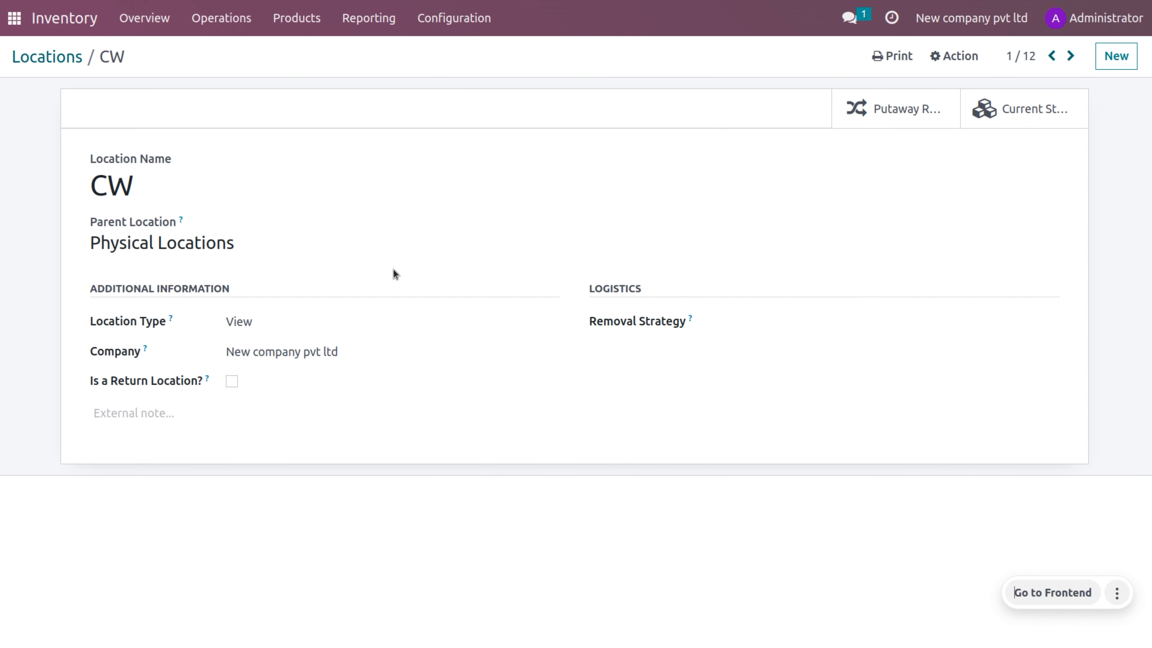
Try the Vendor Location, Customer Location and Internal Location types on the CW location.
left_click(358, 322)
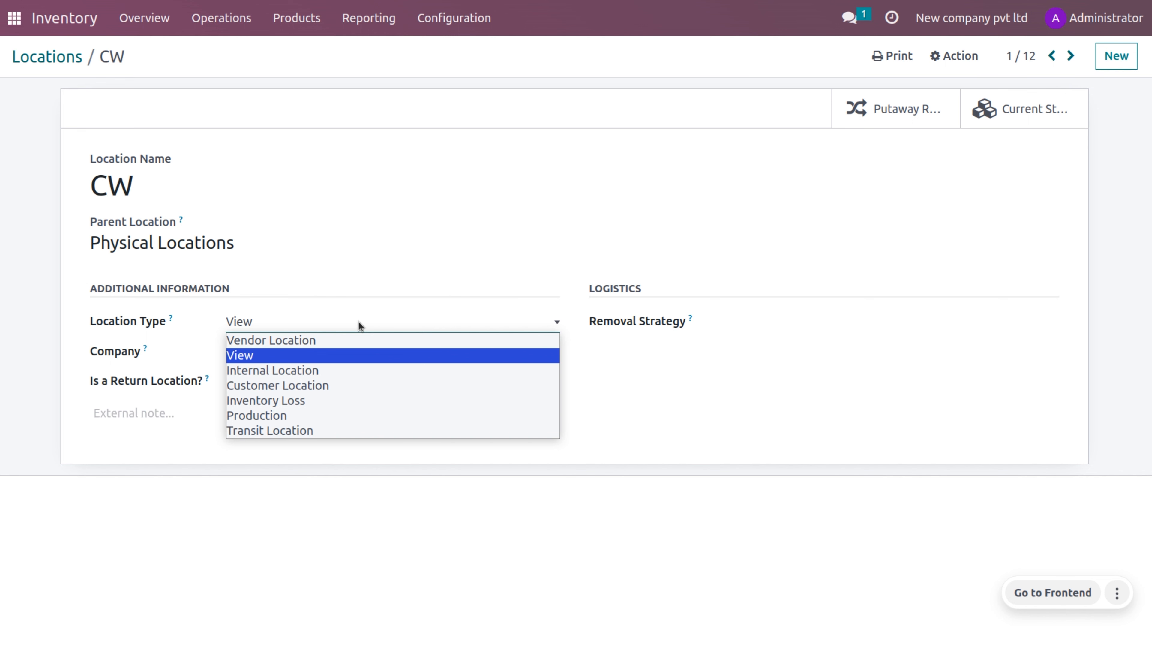
left_click(365, 244)
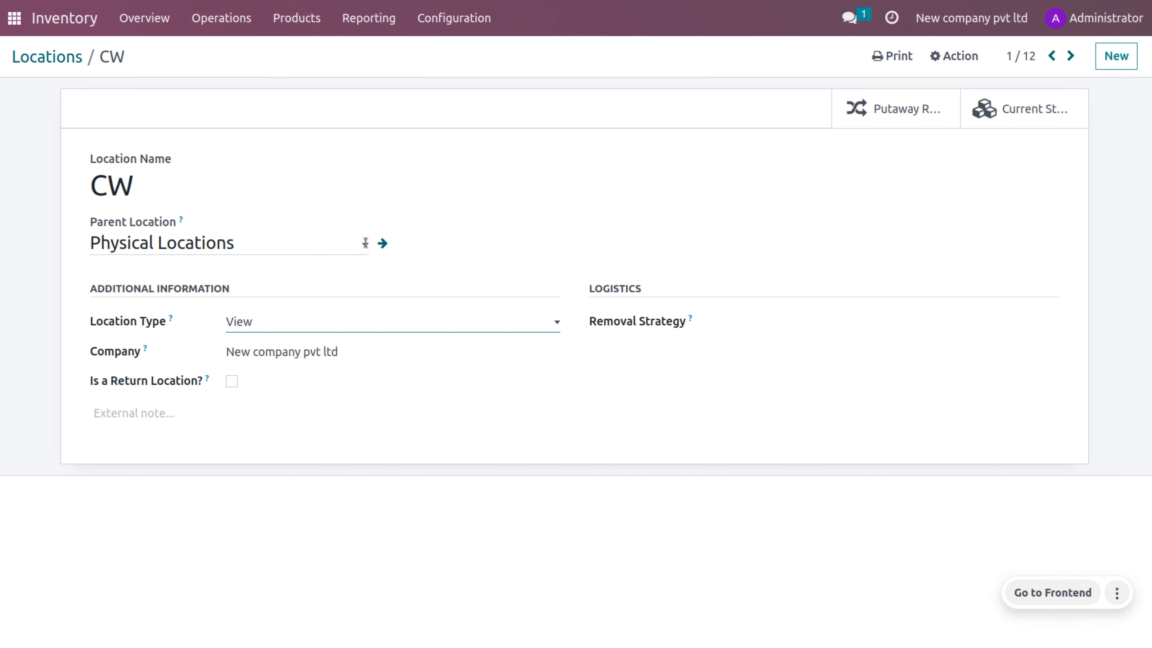
left_click(343, 330)
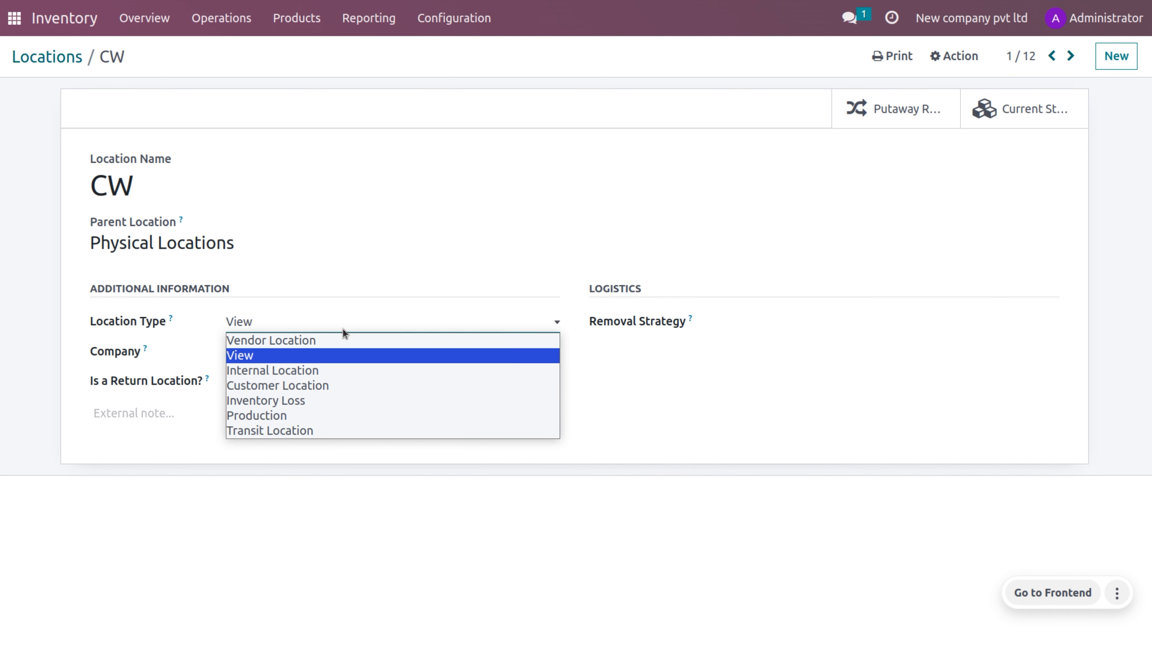
left_click(340, 343)
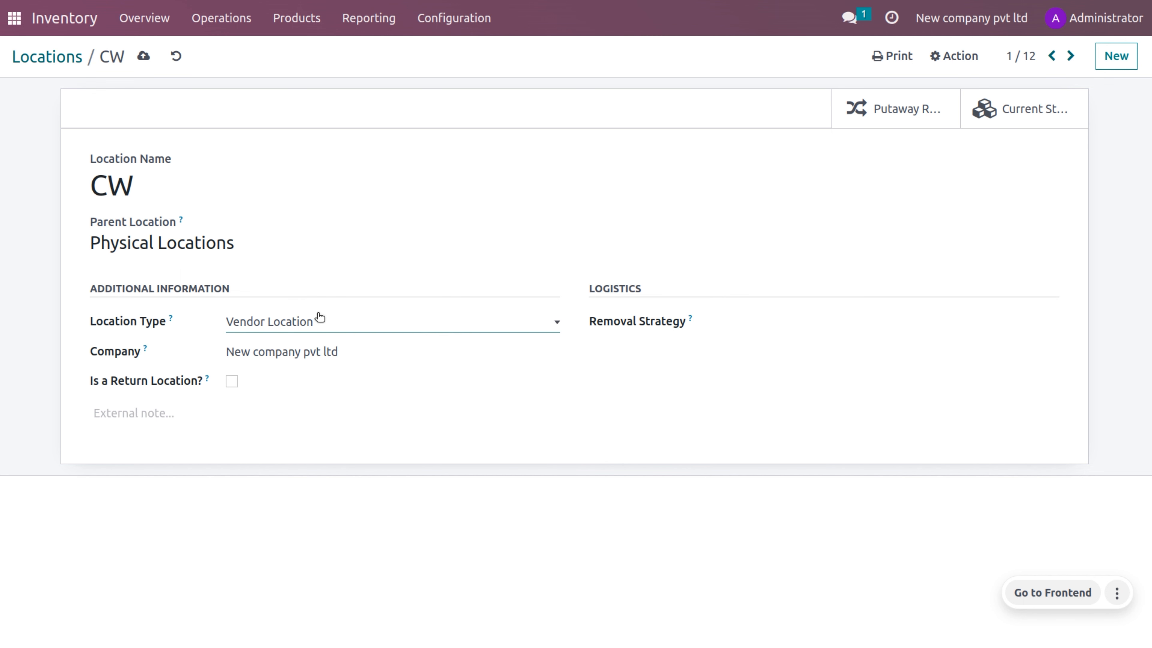
left_click(332, 320)
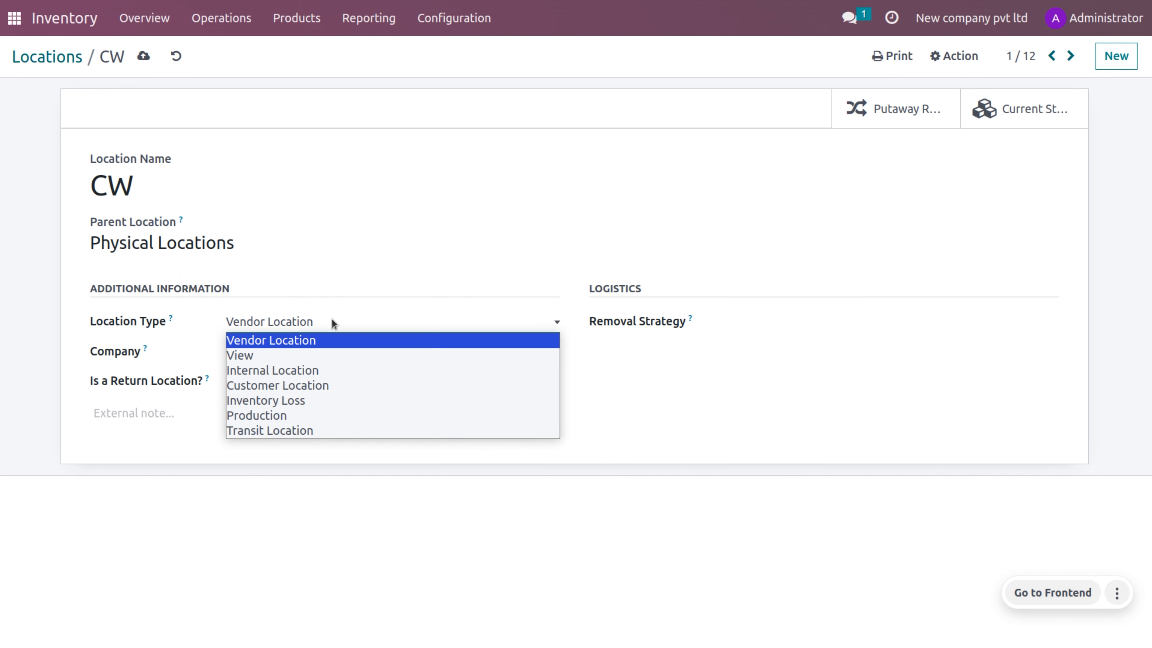
left_click(299, 386)
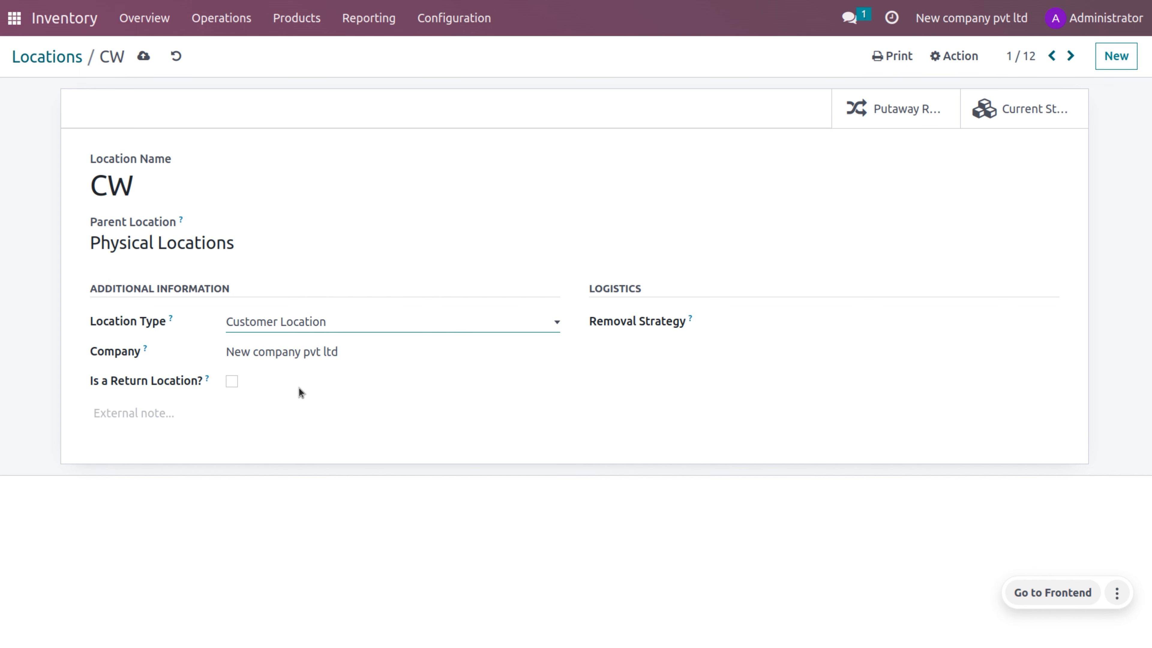
left_click(354, 323)
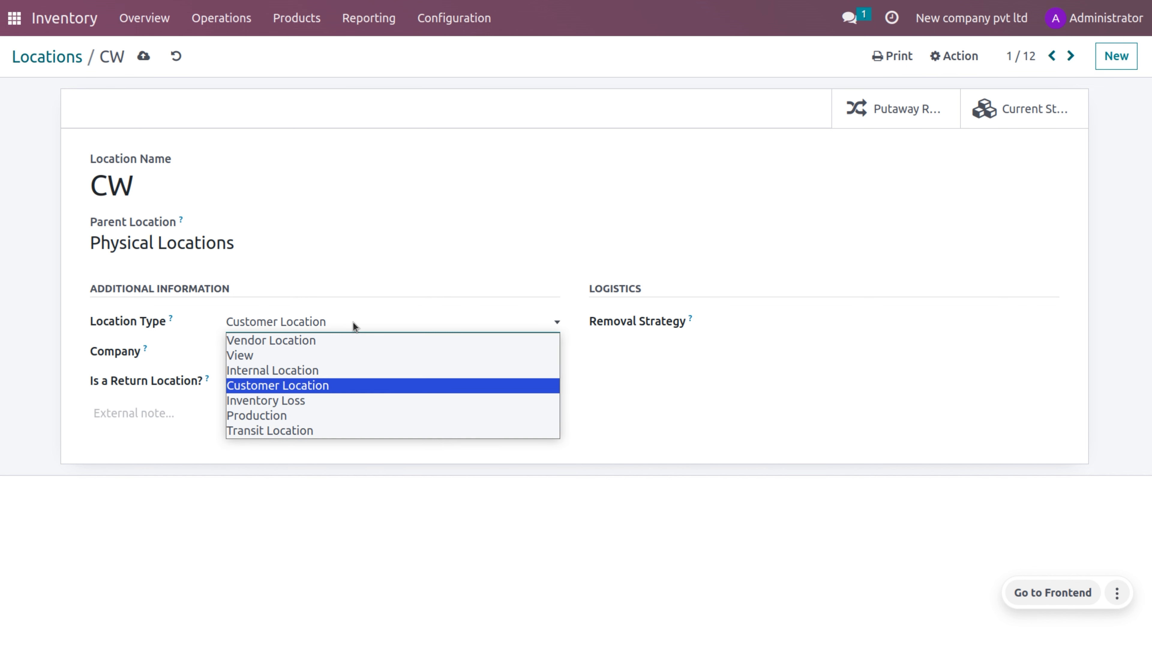
left_click(325, 372)
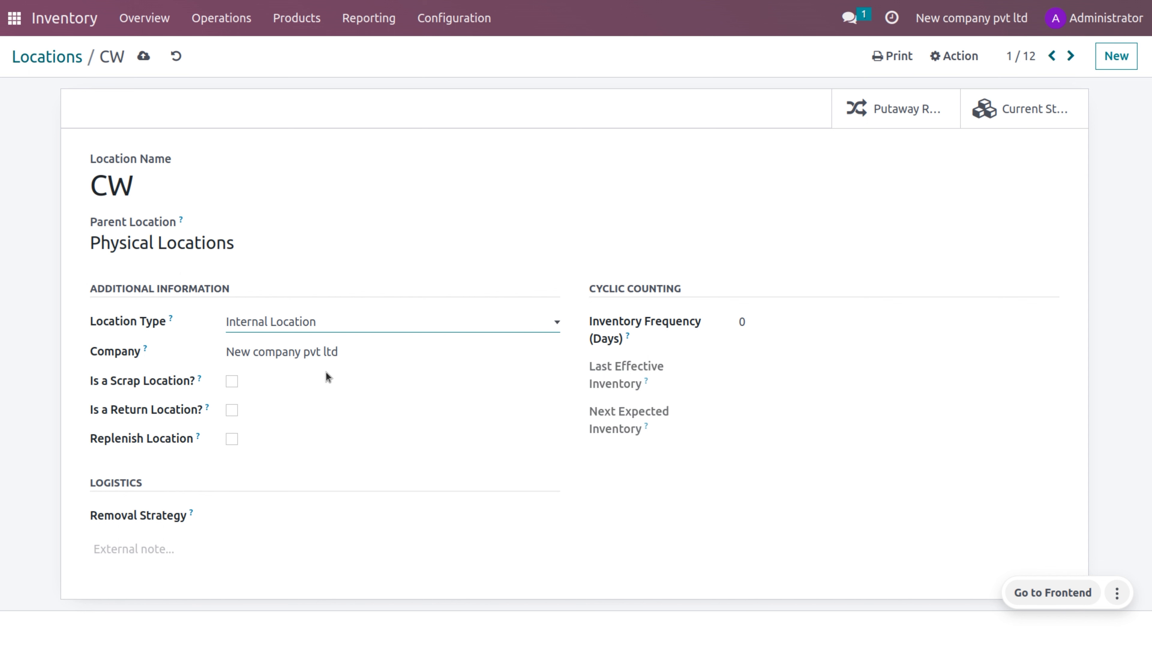
Try the Inventory Loss, Production, Transit Location and Customer Location types on the CW location.
left_click(328, 326)
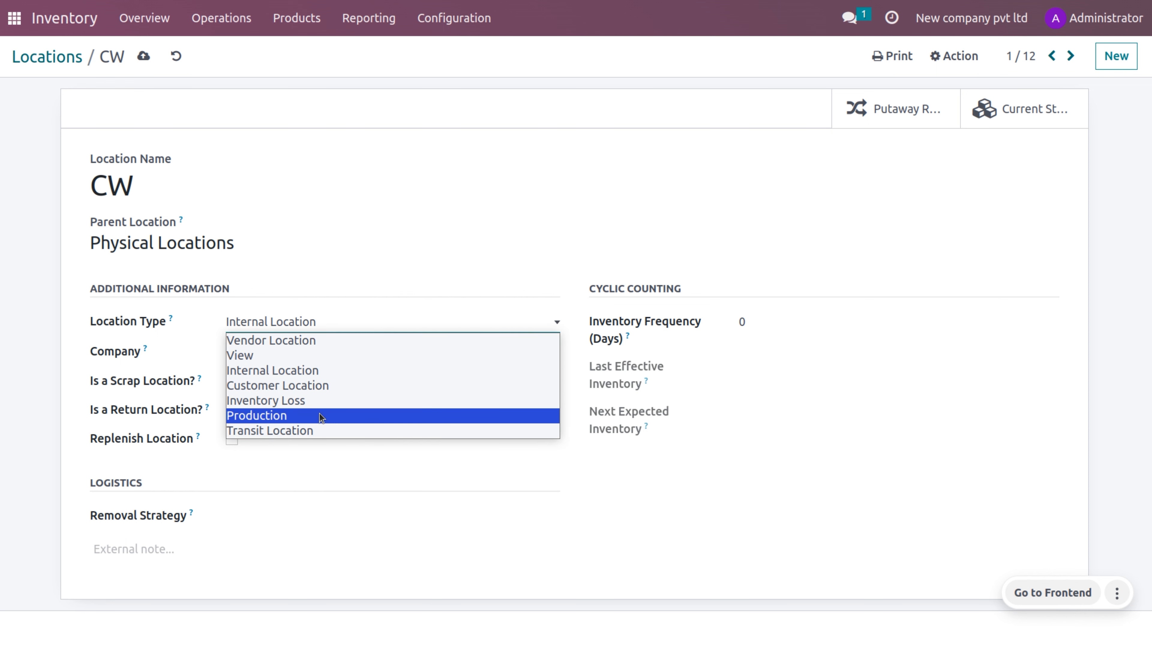
left_click(322, 401)
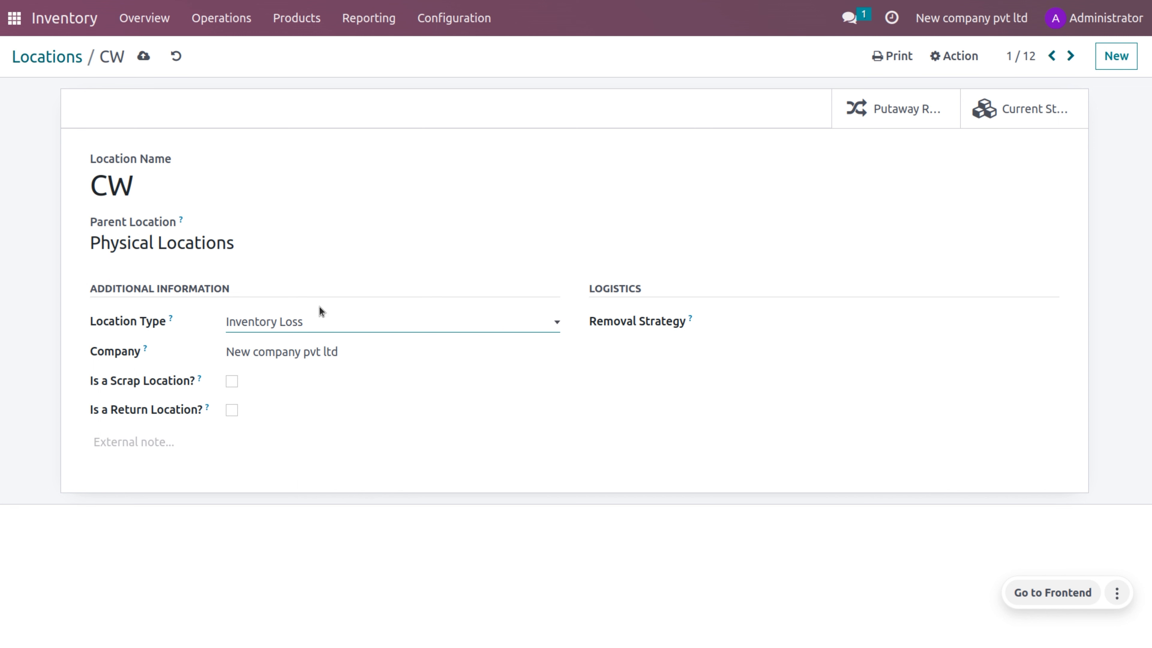
left_click(331, 324)
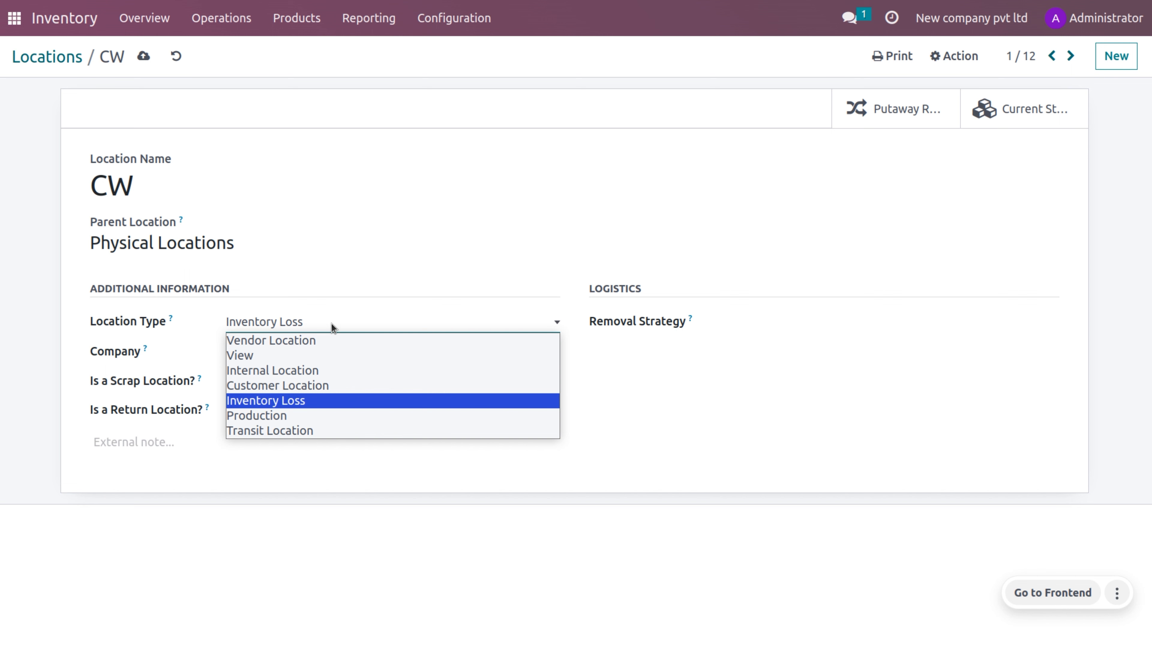
left_click(332, 416)
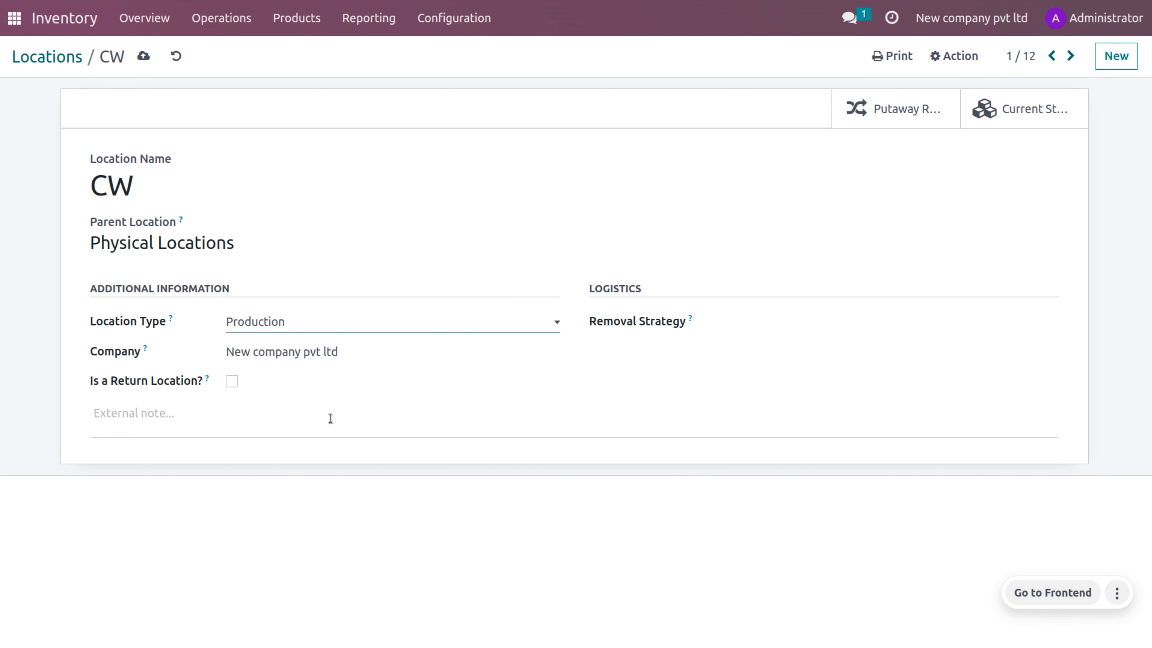
left_click(320, 323)
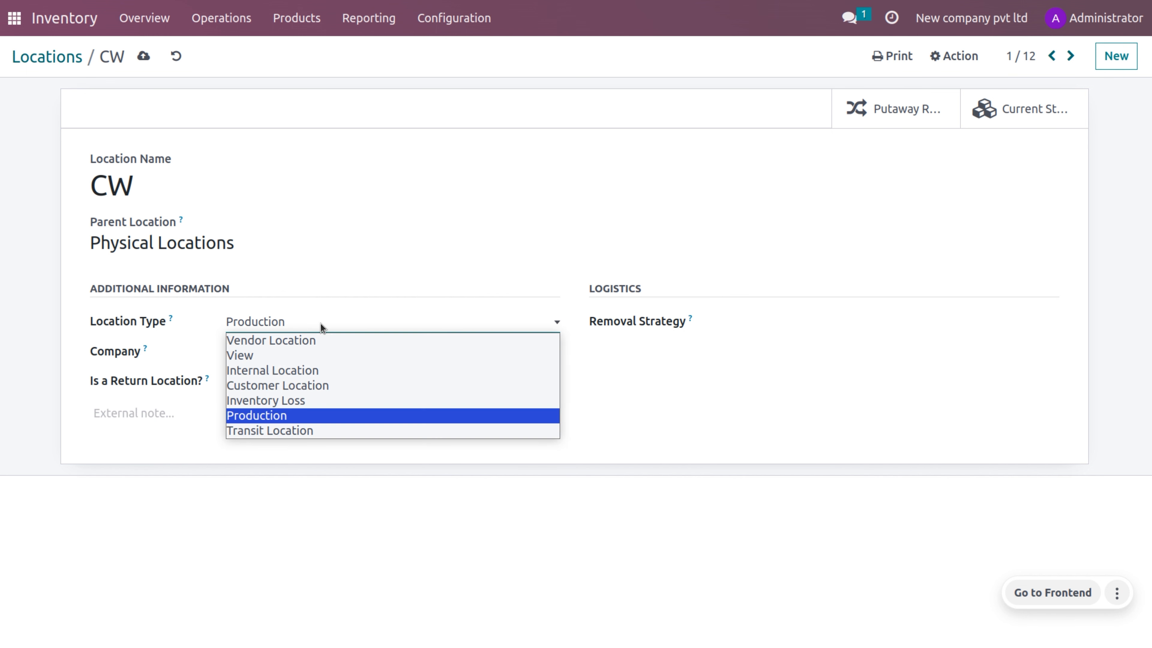
left_click(311, 443)
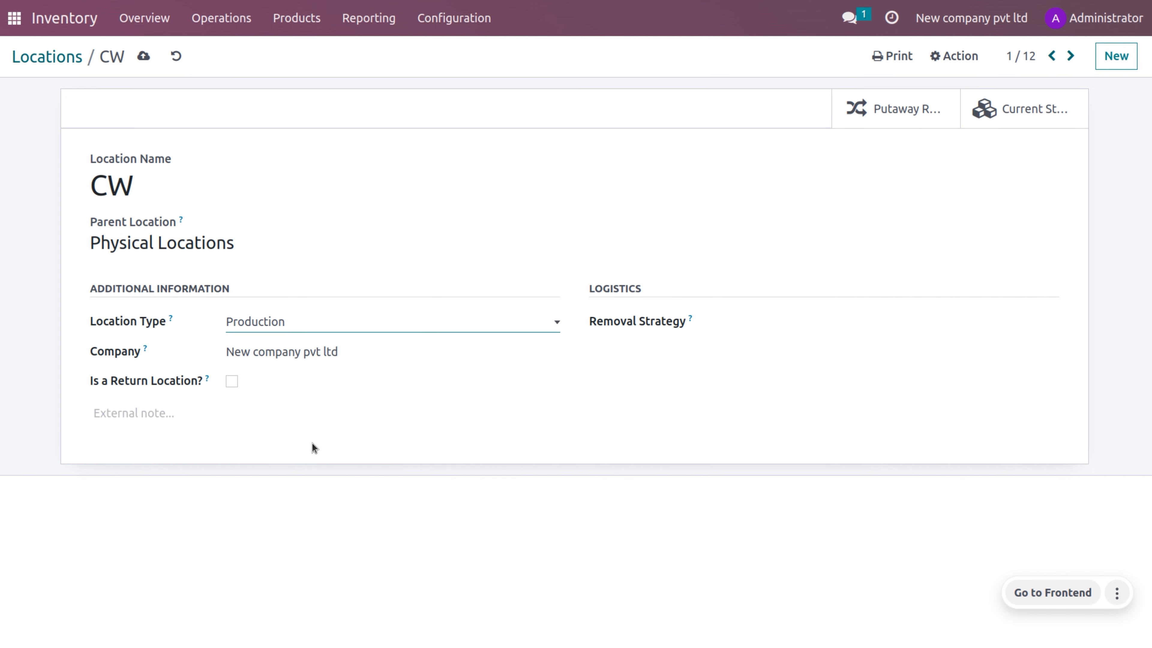
left_click(285, 323)
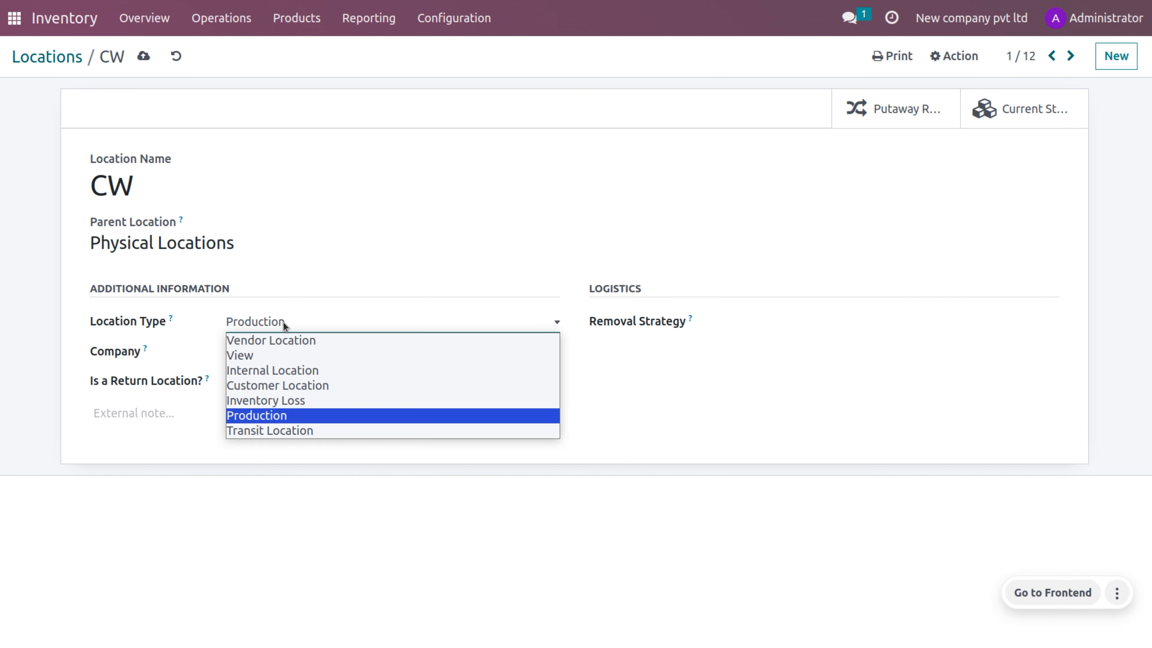
left_click(270, 431)
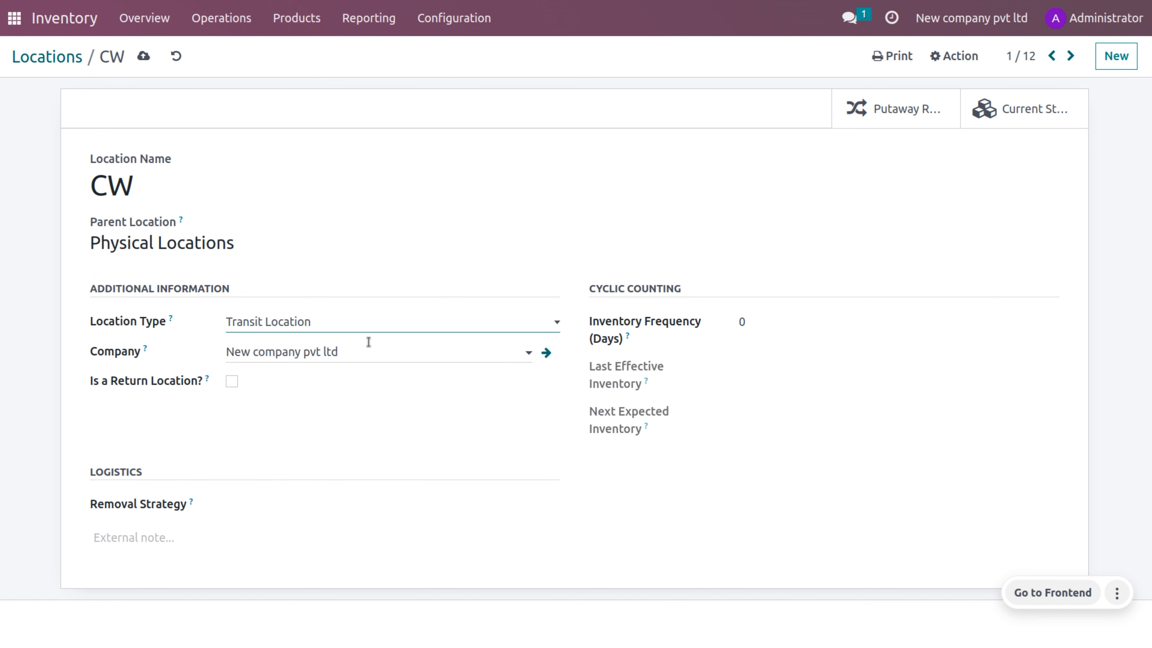
left_click(370, 323)
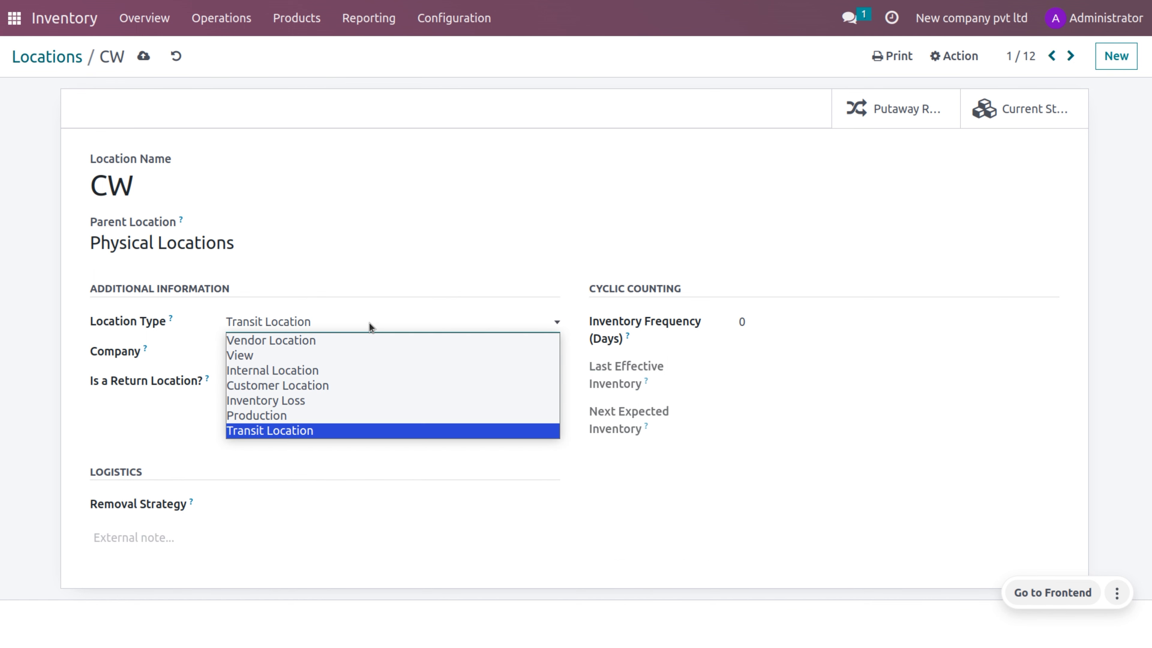
left_click(369, 322)
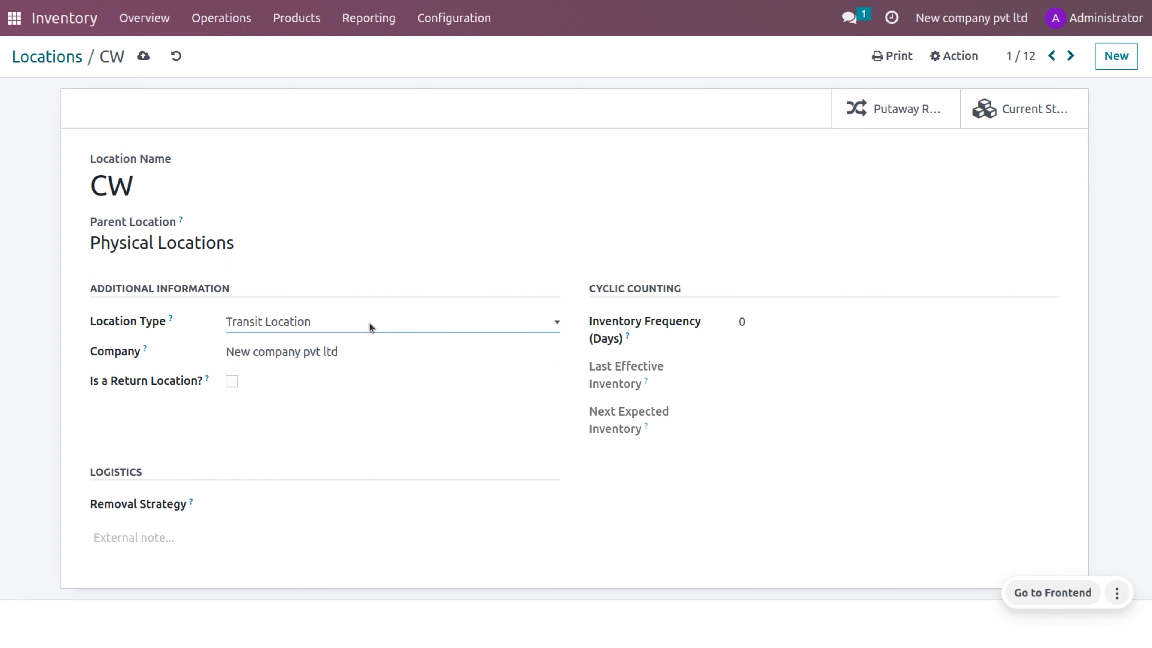
left_click(369, 323)
left_click(327, 384)
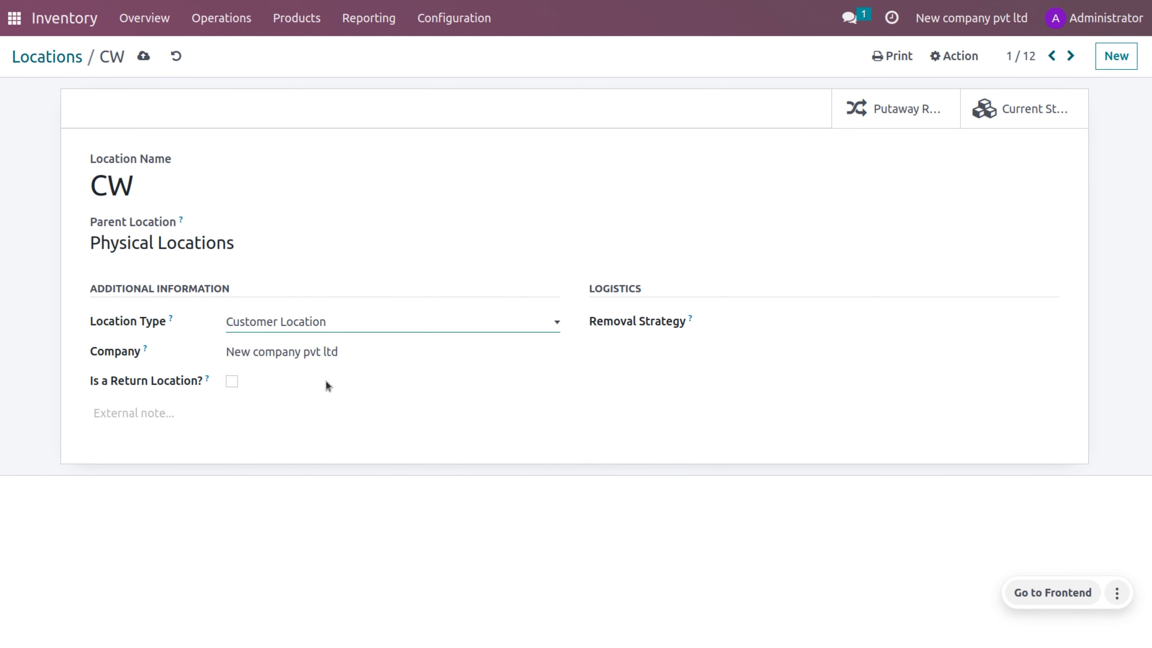
Set the CW location's type to Production, check the available removal strategies without choosing one, and save the record.
left_click(332, 322)
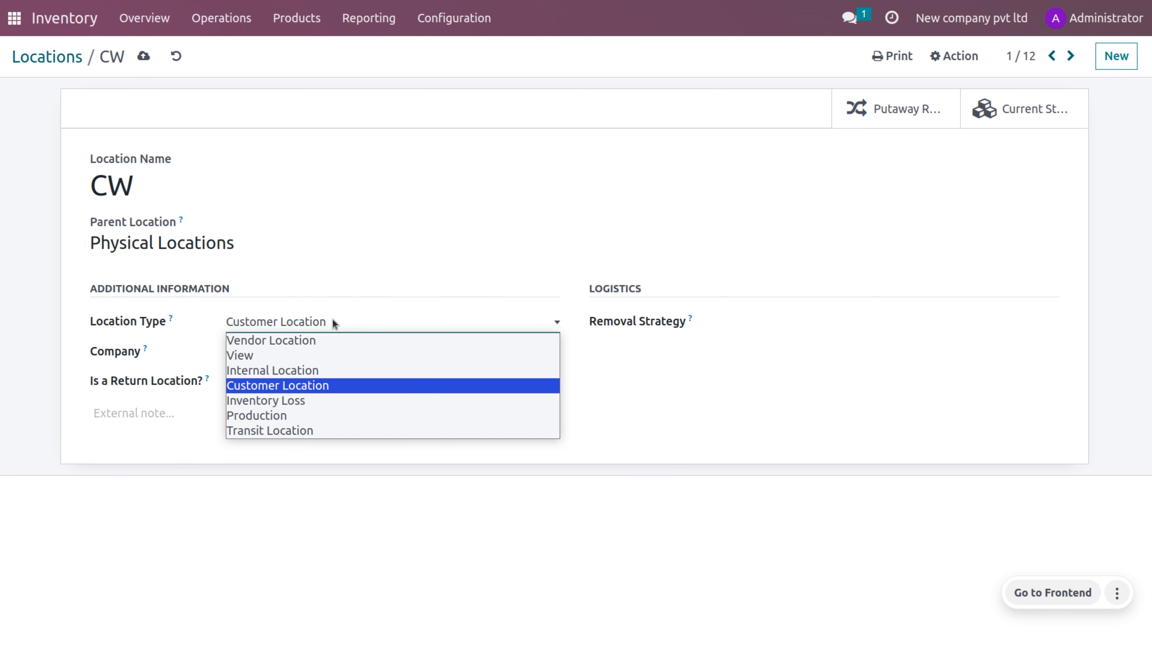
left_click(317, 416)
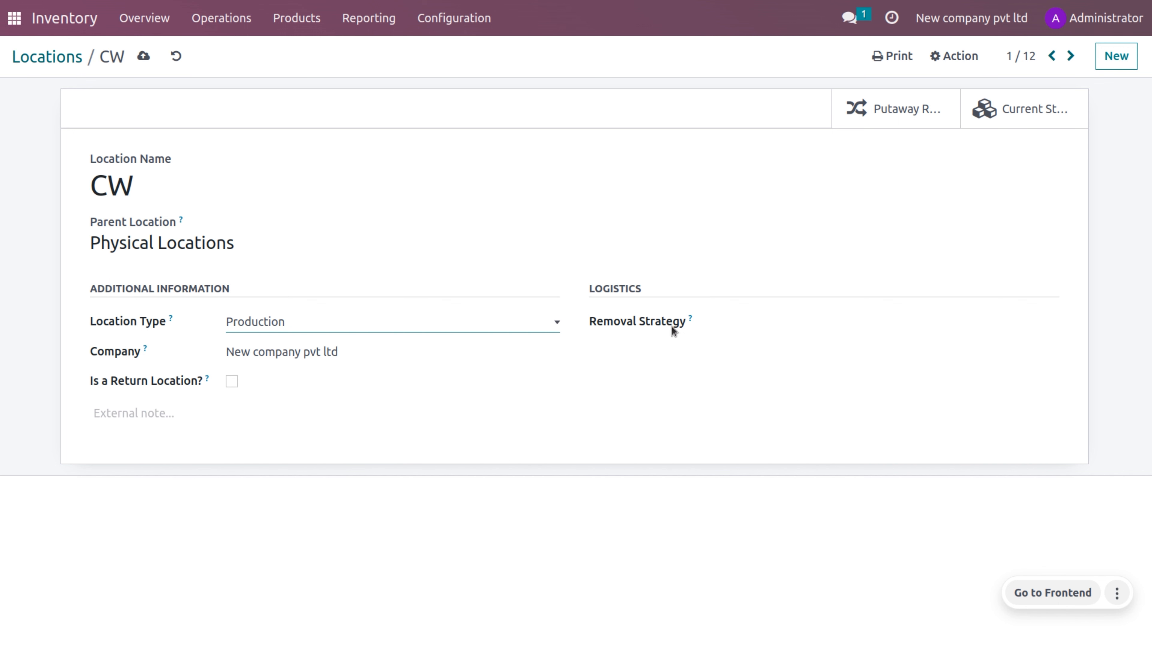
left_click(720, 321)
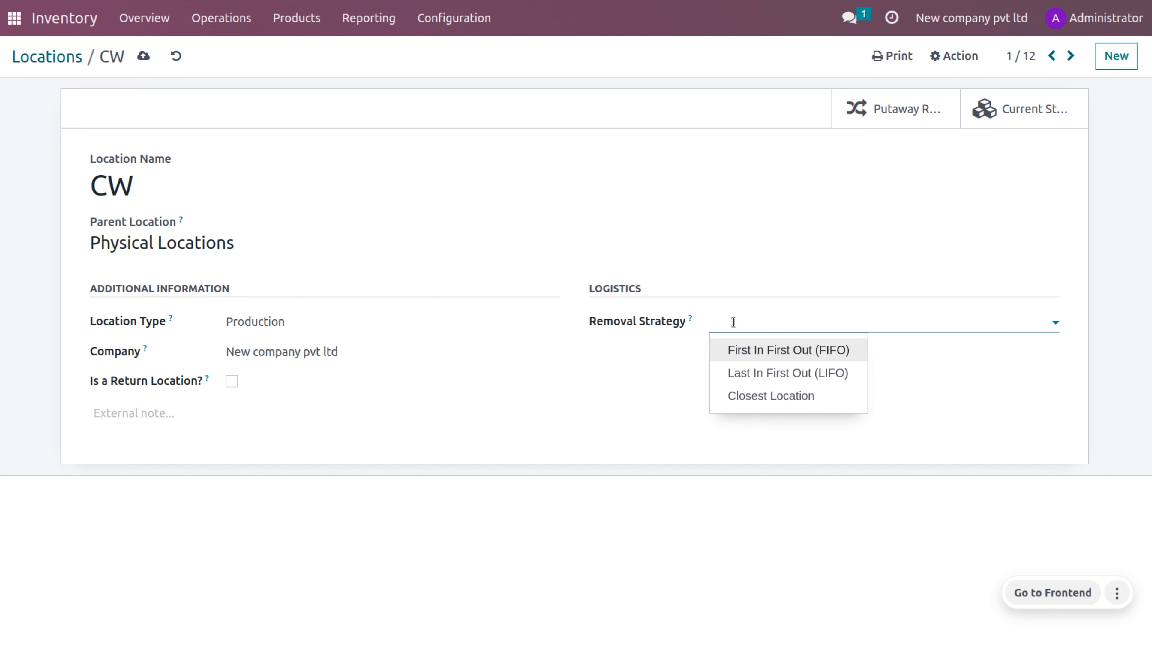
left_click(144, 57)
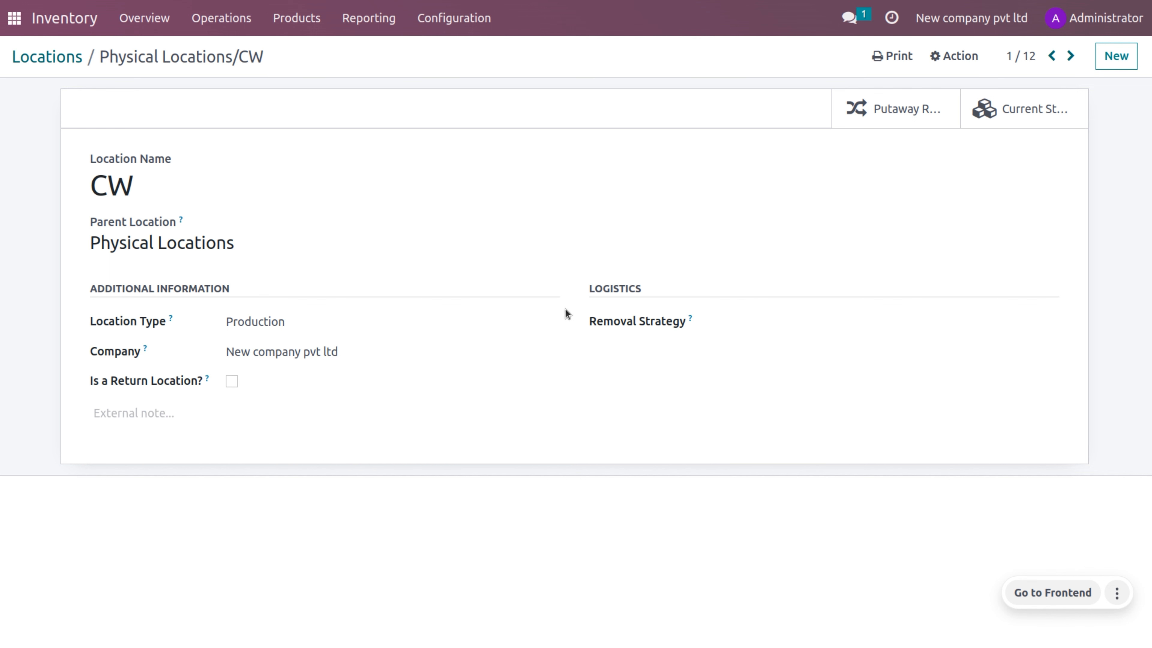
Open the list of routes and examine the New company pvt ltd: Deliver in 1 step (ship) route, returning to the list.
left_click(471, 19)
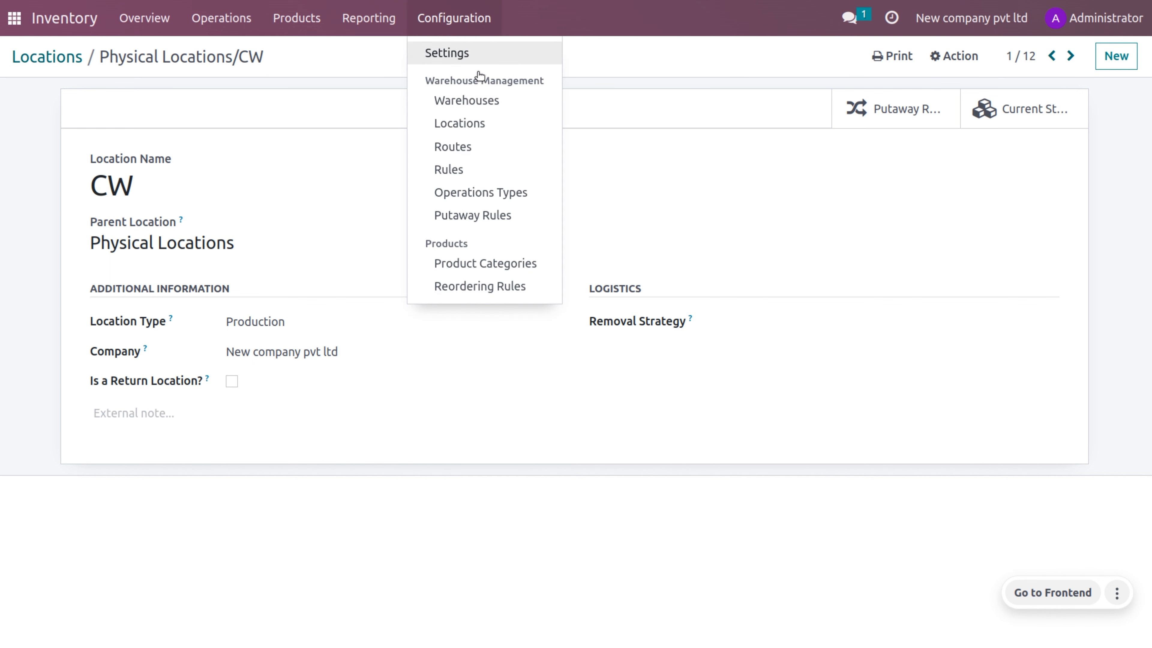
left_click(506, 147)
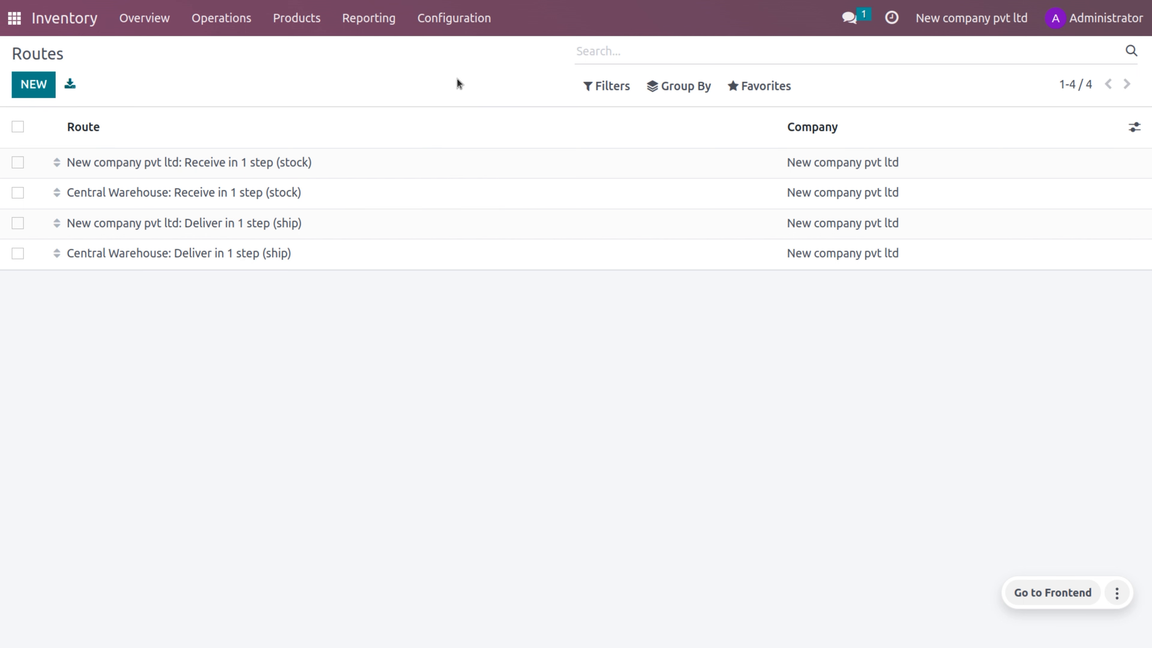
left_click(449, 14)
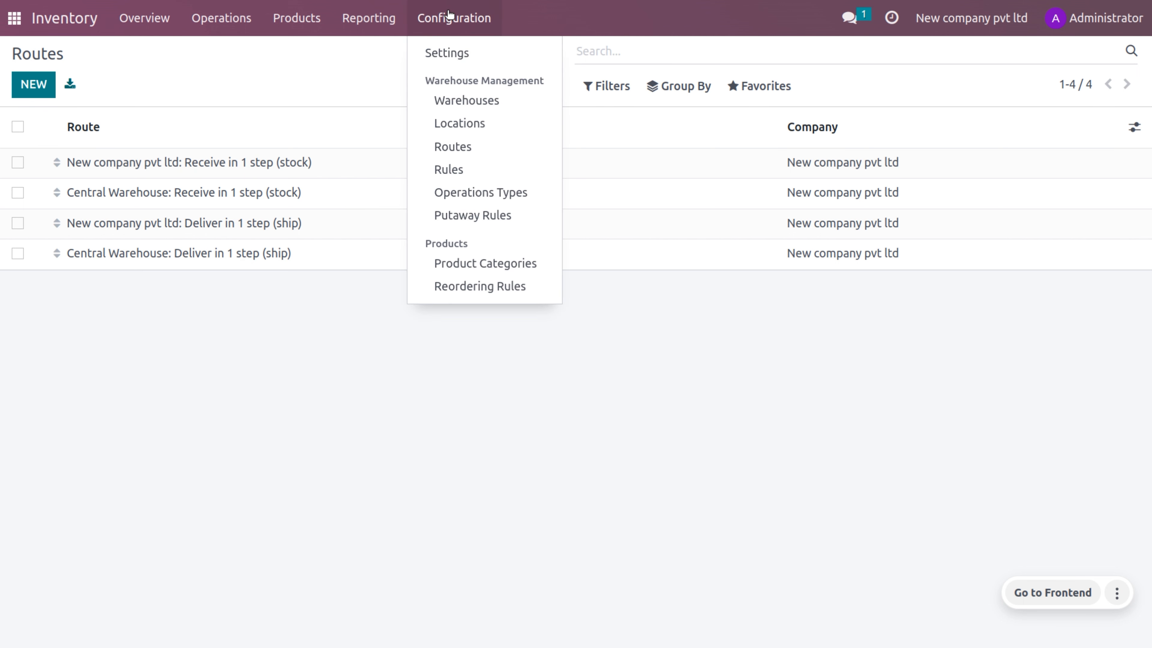
left_click(301, 217)
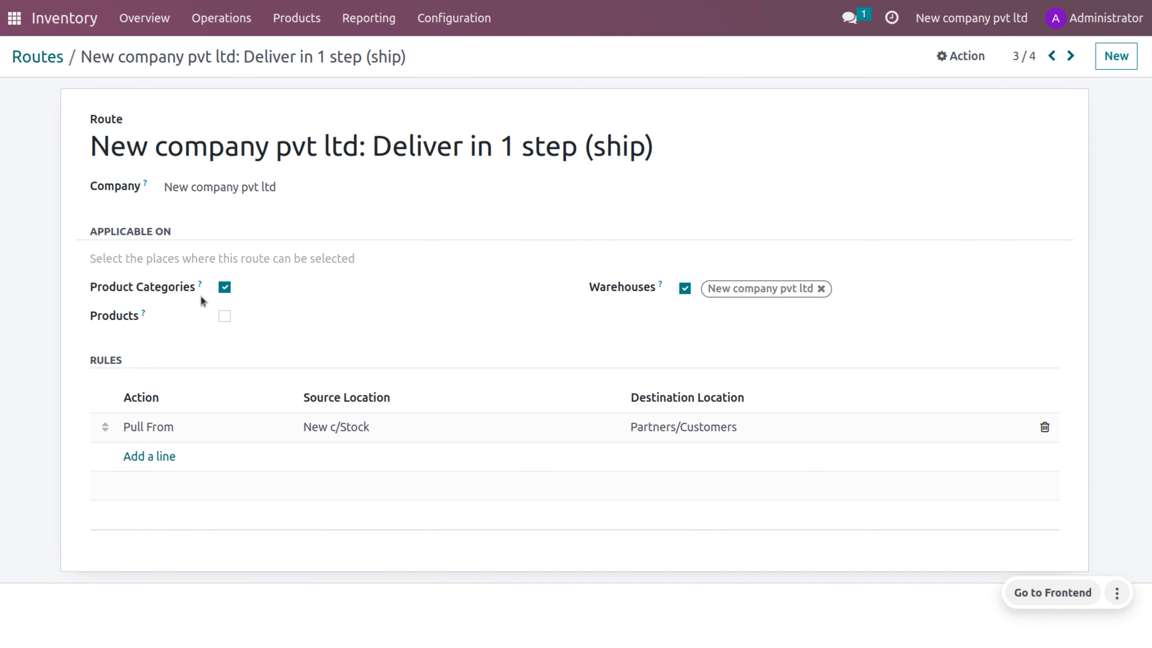
left_click(25, 55)
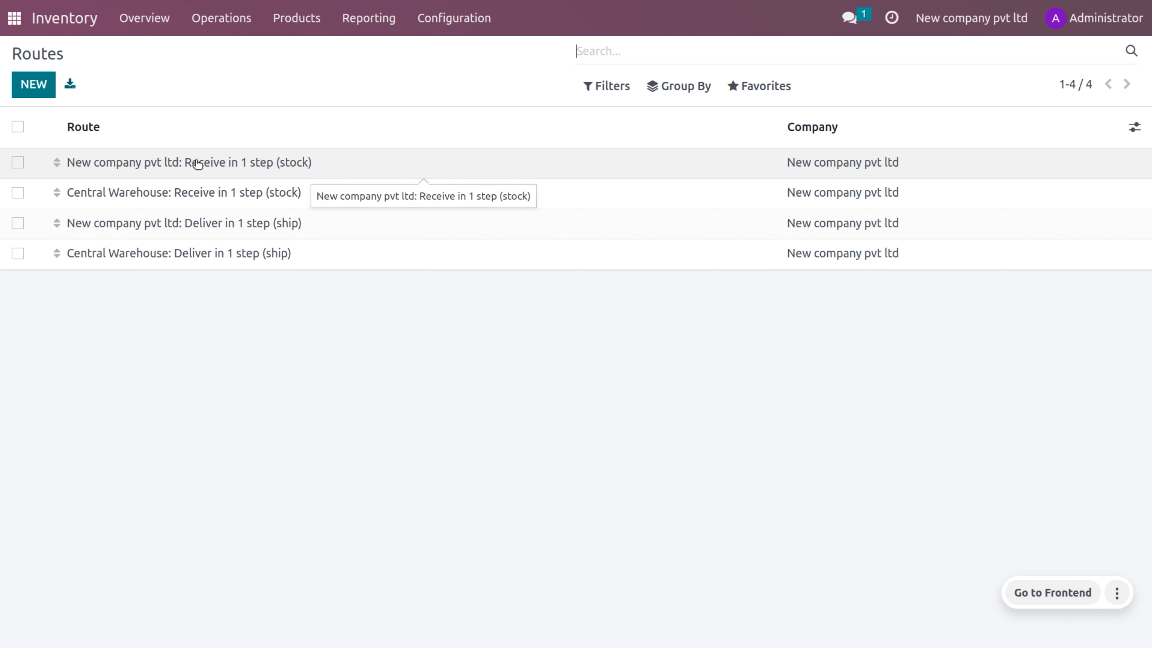
Open the New company pvt ltd: Receive in 1 step (stock) route, examine its Pull From rule and save the rule.
left_click(305, 175)
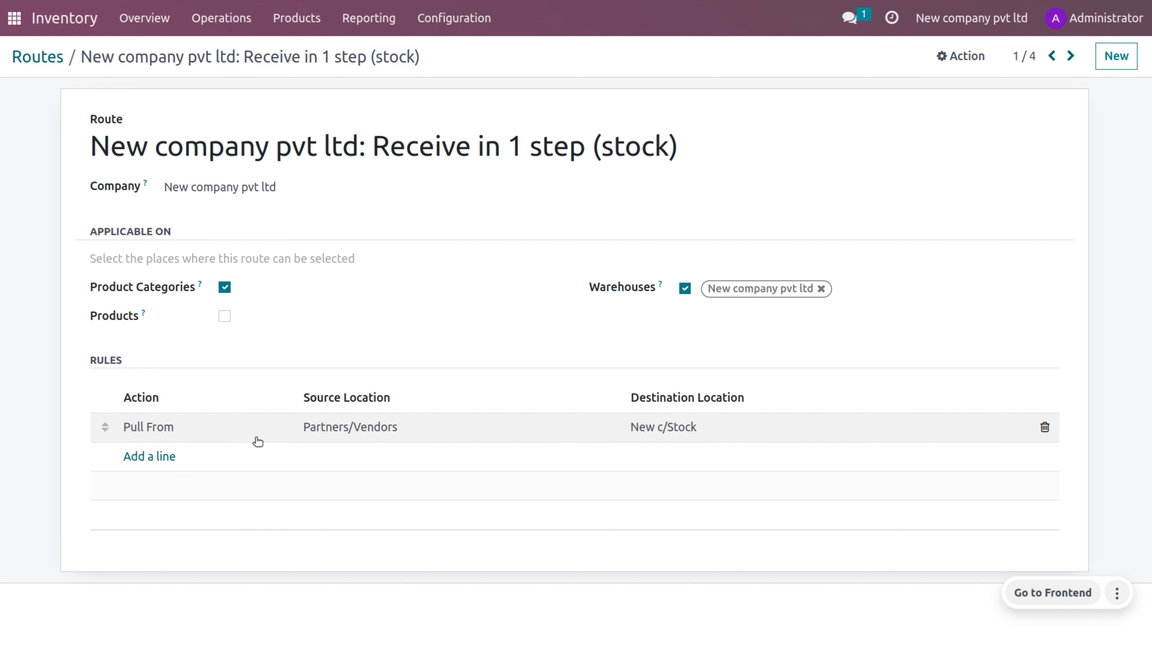
left_click(324, 432)
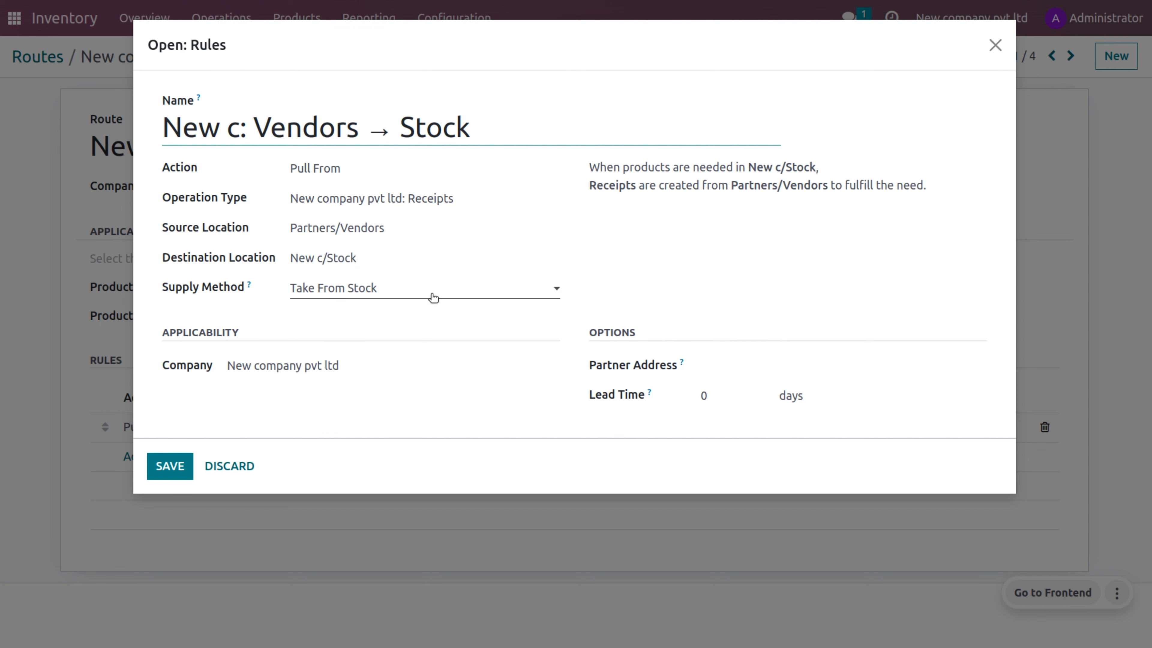
left_click(188, 463)
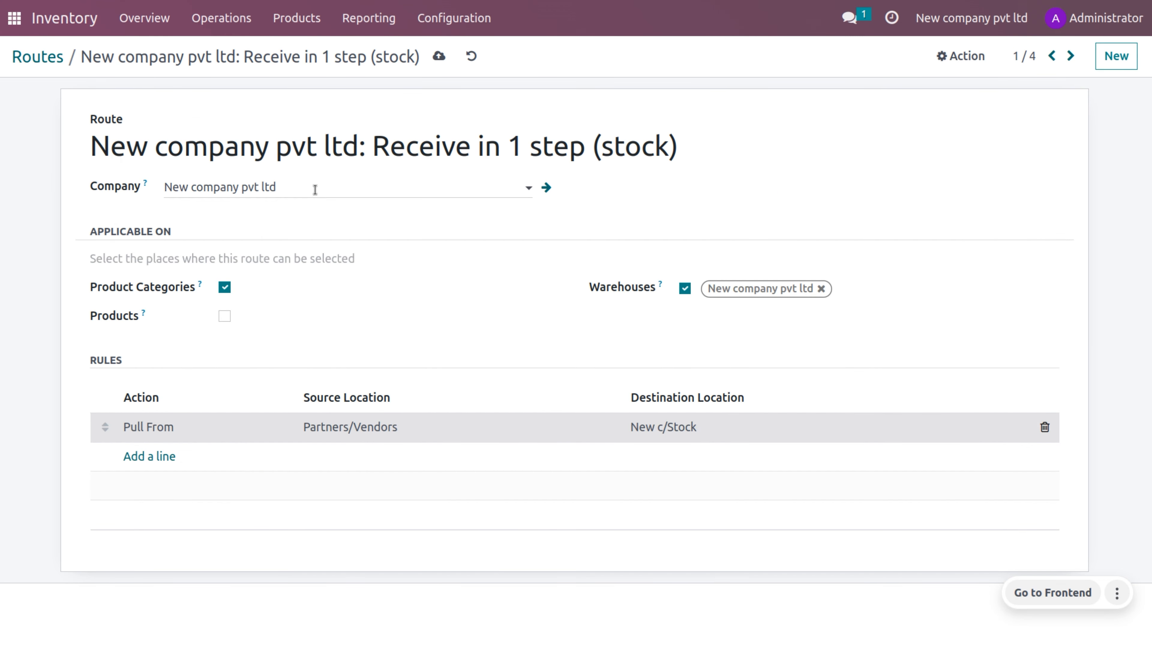
Review the list of warehouse rules and reopen the New company pvt ltd: Receive in 1 step (stock) route.
left_click(430, 18)
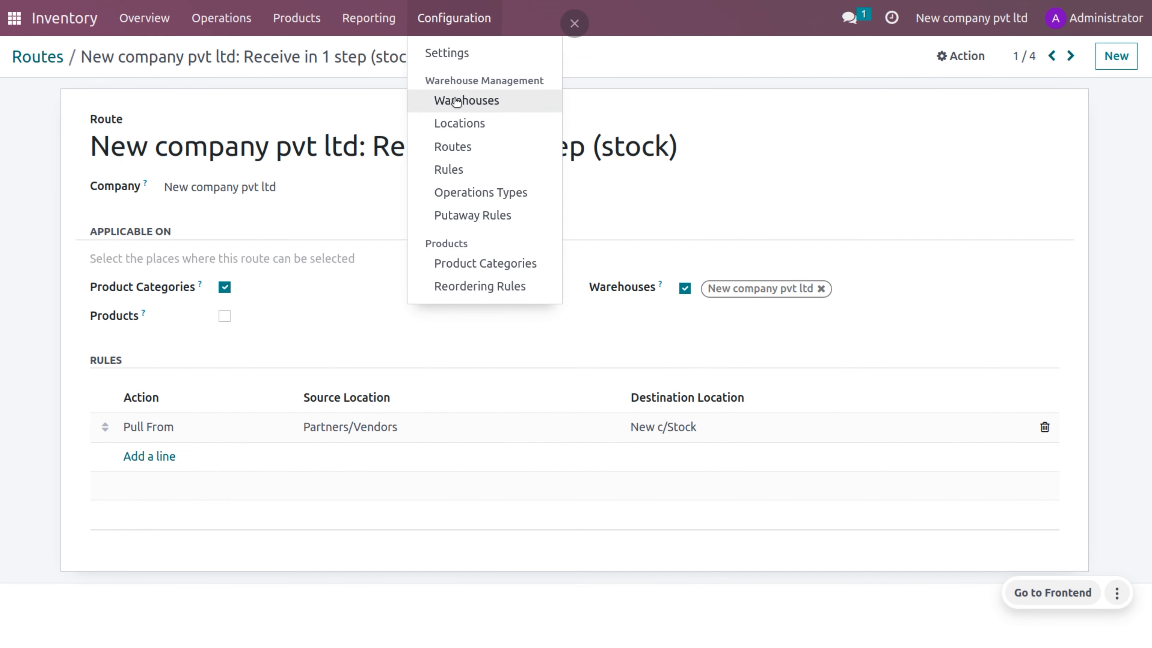
left_click(471, 168)
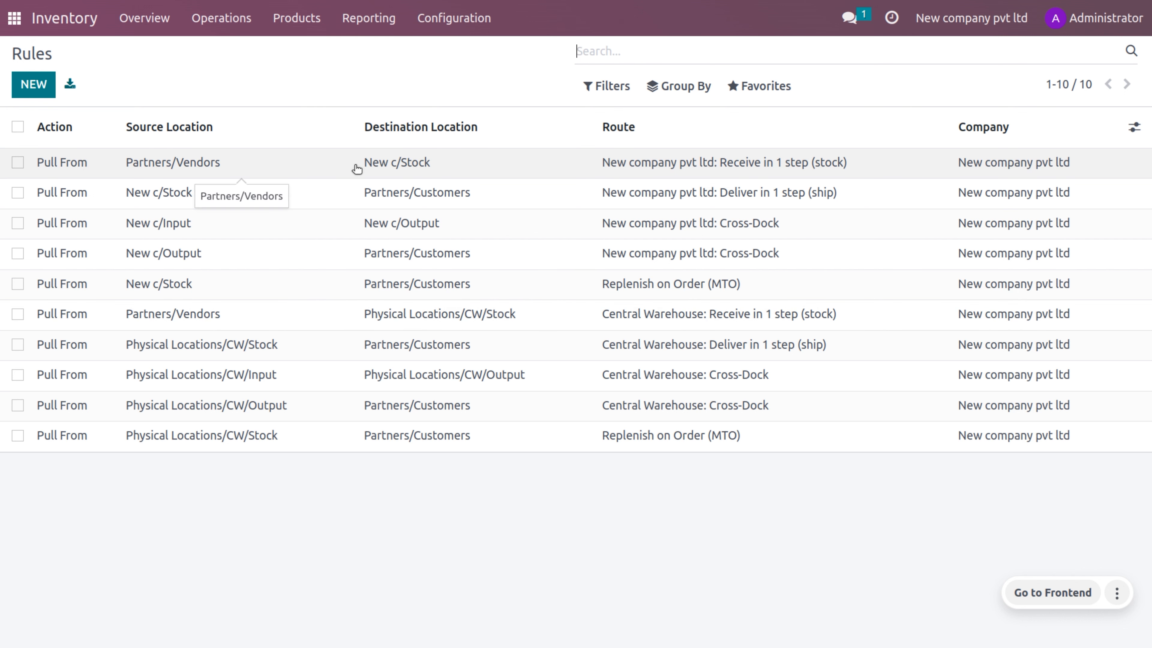
left_click(426, 22)
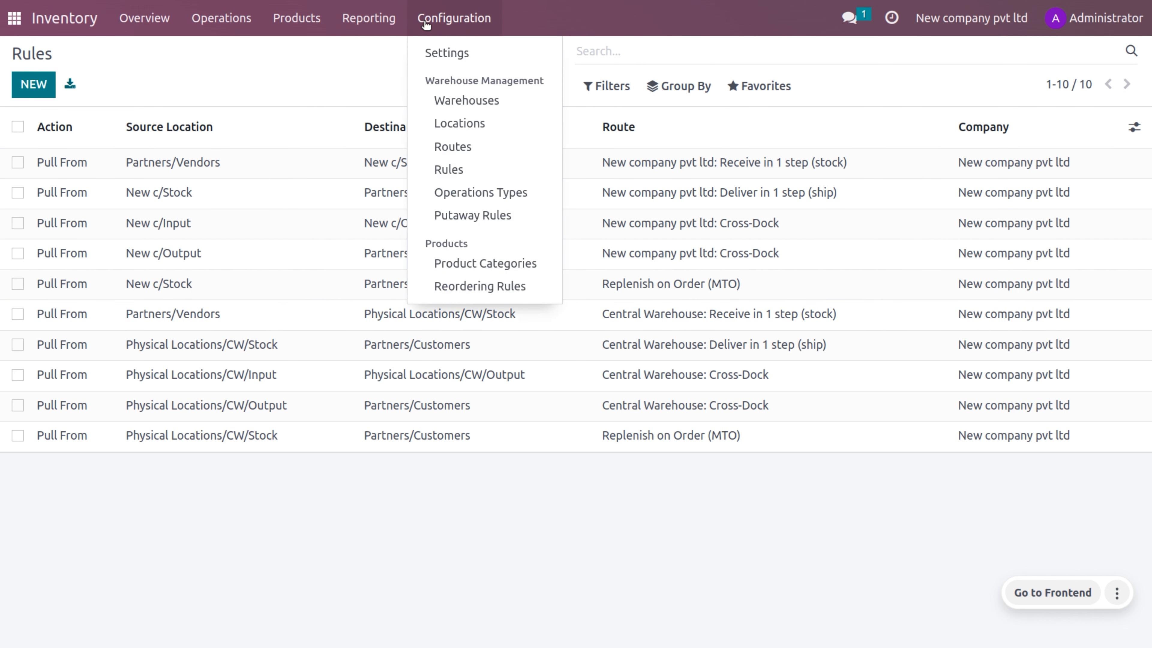
left_click(459, 149)
left_click(325, 172)
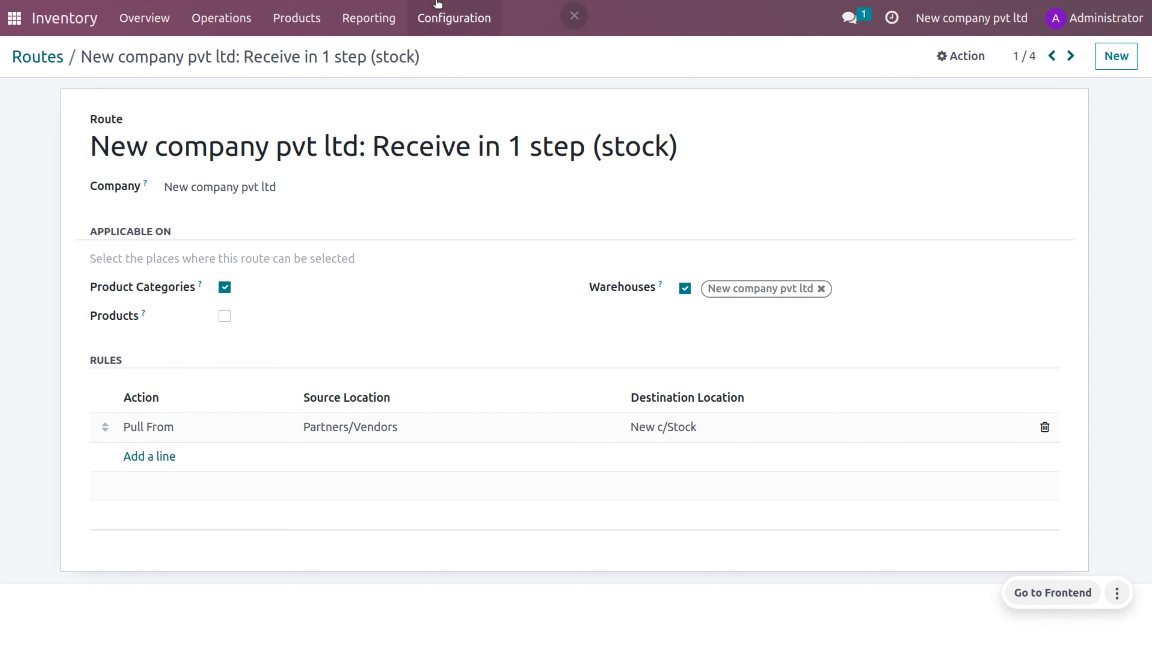
Review the list of warehouse rules and the list of operation types.
left_click(450, 18)
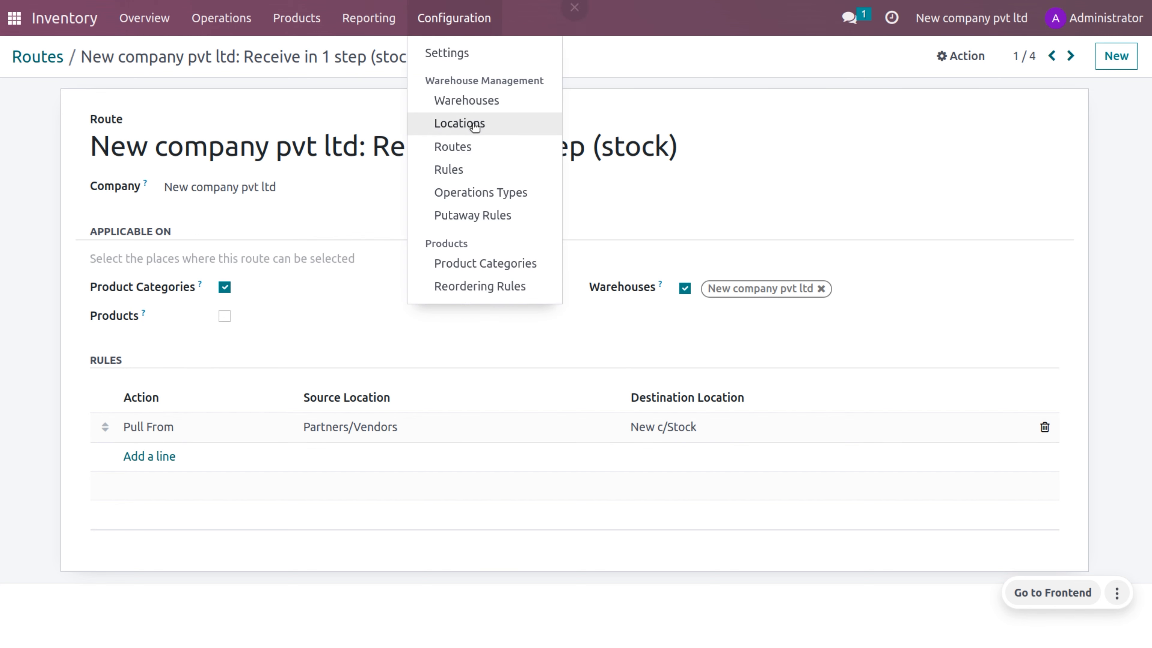
left_click(487, 177)
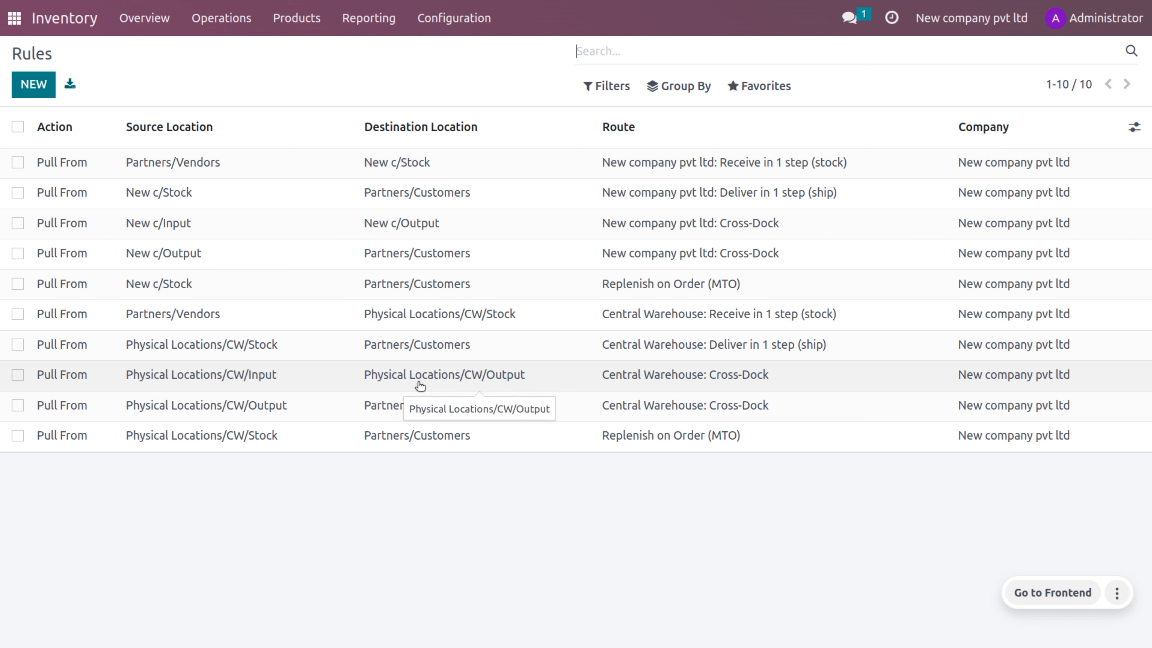
left_click(445, 3)
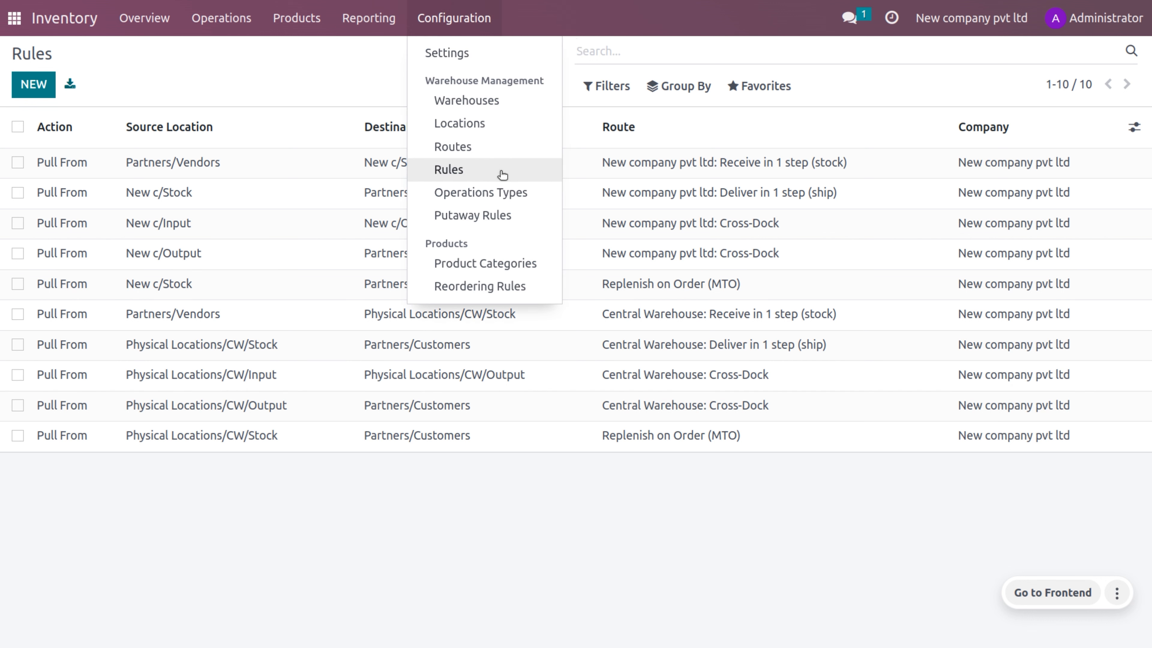
left_click(509, 191)
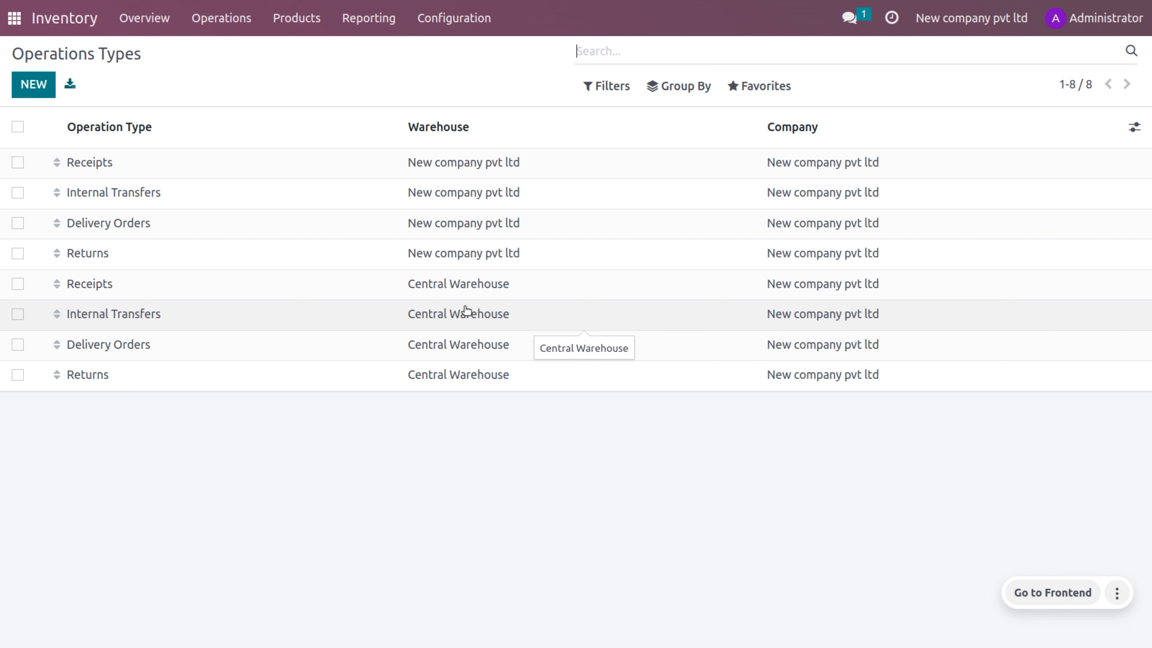
Check the inventory overview and open the product list with its default Products filter removed.
left_click(144, 18)
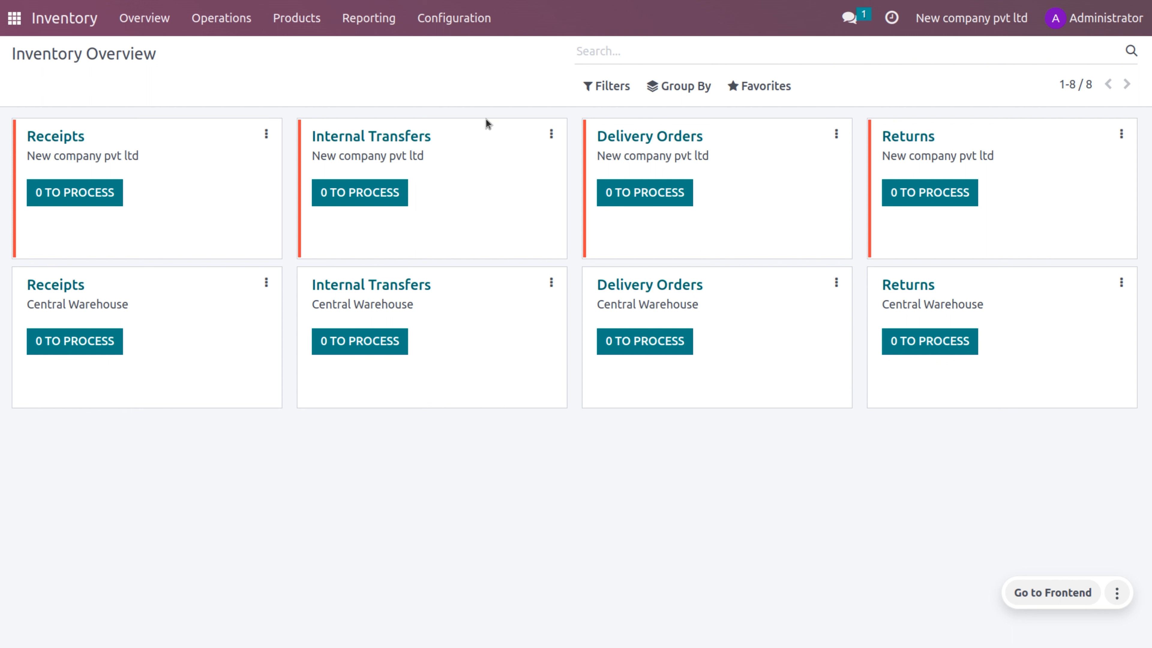
left_click(317, 17)
left_click(332, 64)
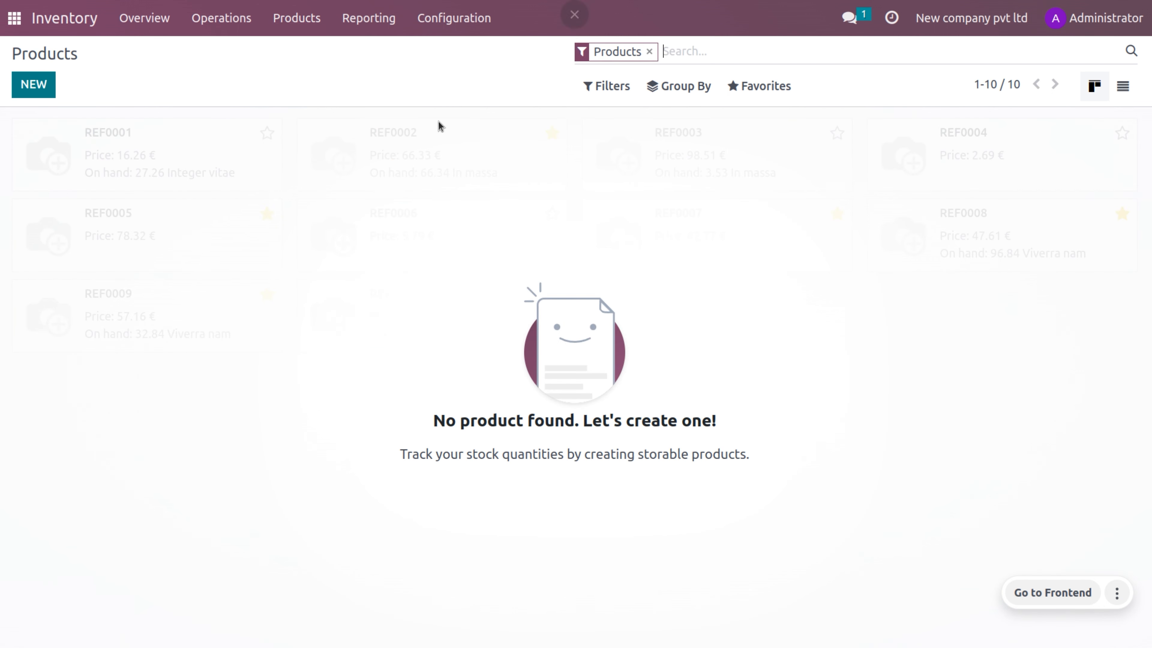
left_click(649, 51)
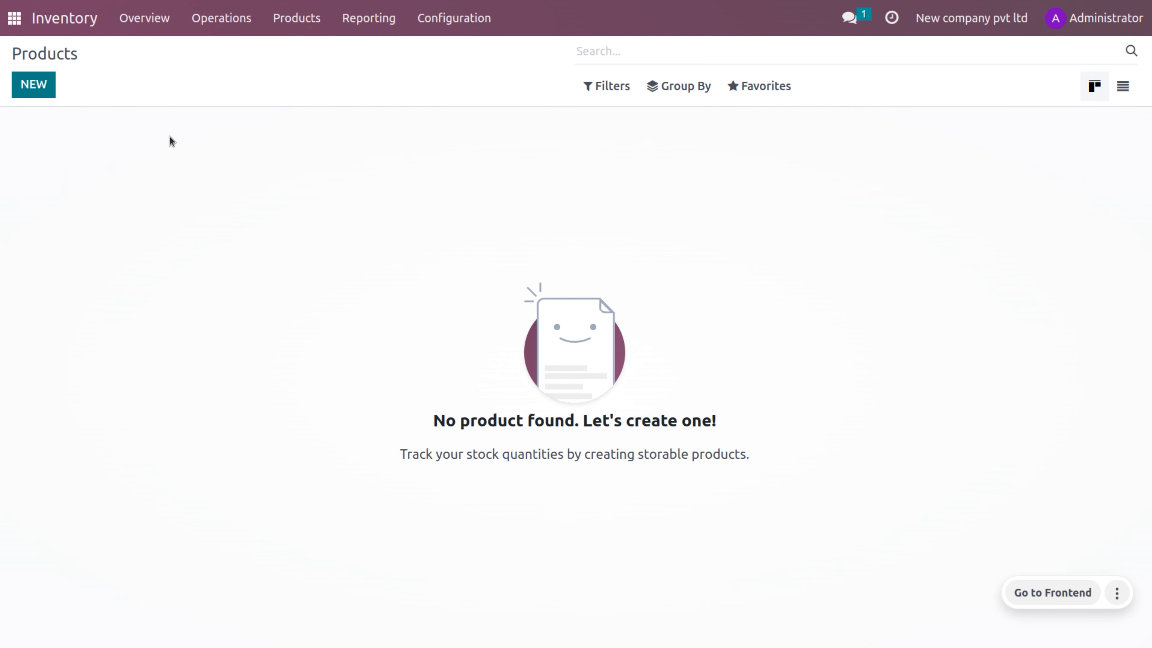
Create a new product and name it Layer Wottagirl.
left_click(45, 95)
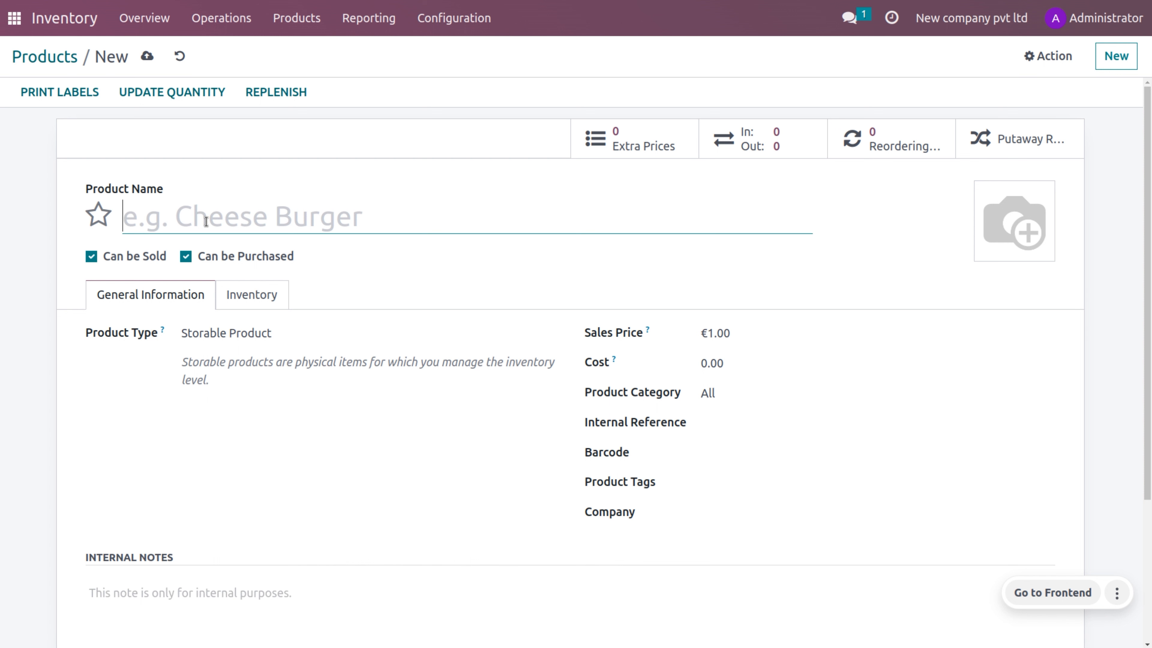
type("l")
key("BackSpace")
type("Layer")
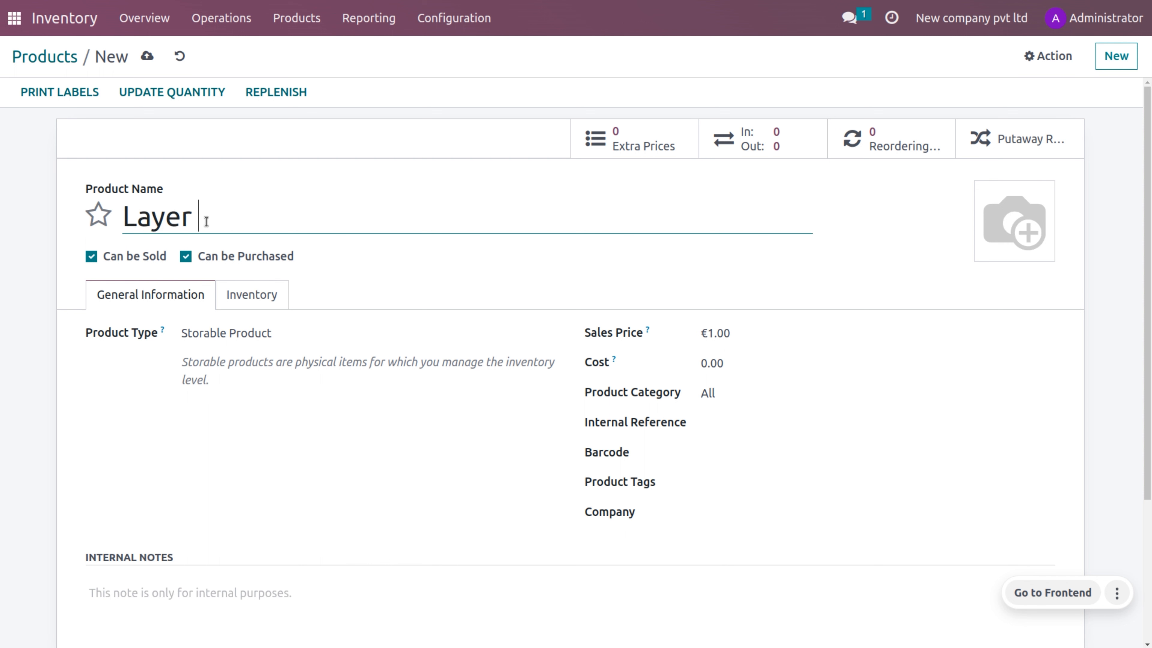
type(" Wottagirl")
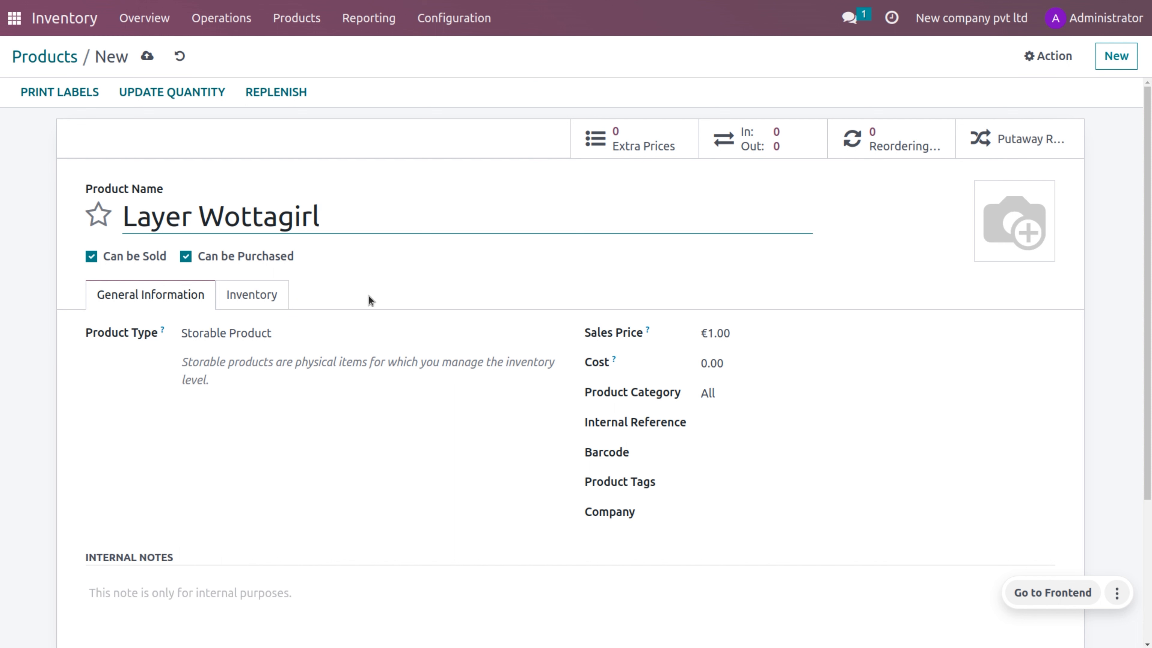
Set the Layer Wottagirl product's sales price to 215.
left_click(736, 338)
key("BackSpace")
key("BackSpace")
key("BackSpace")
key("BackSpace")
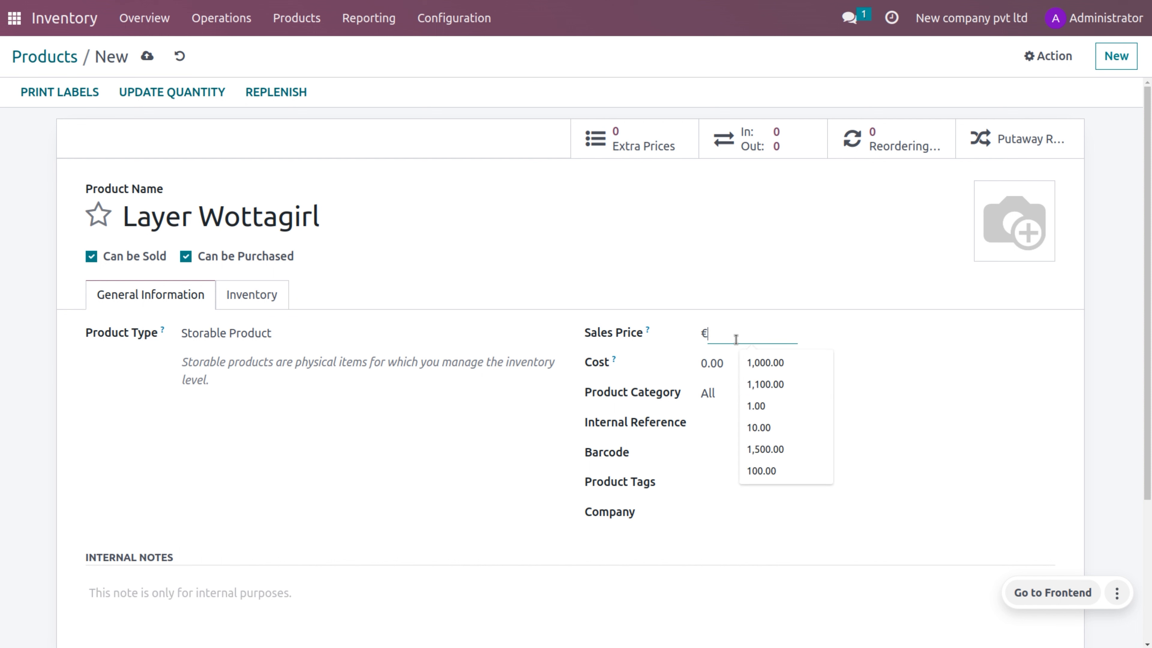
type("1")
key("BackSpace")
type("215")
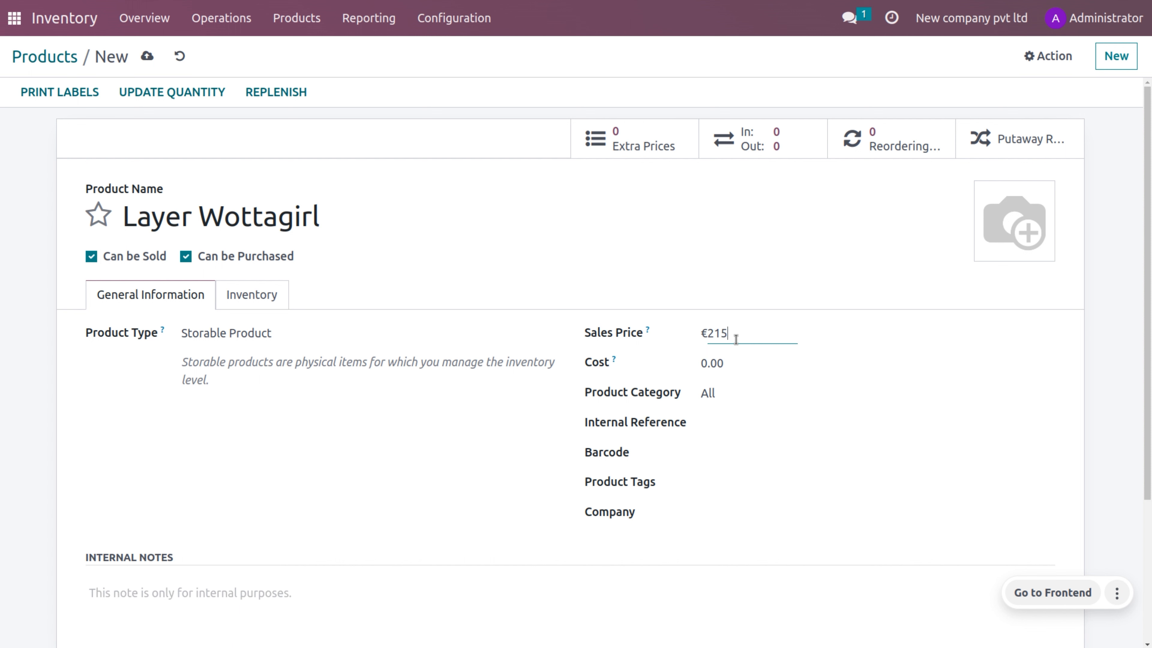
Set the Layer Wottagirl product's cost to 10.
left_click(733, 365)
key("BackSpace")
key("BackSpace")
key("BackSpace")
key("BackSpace")
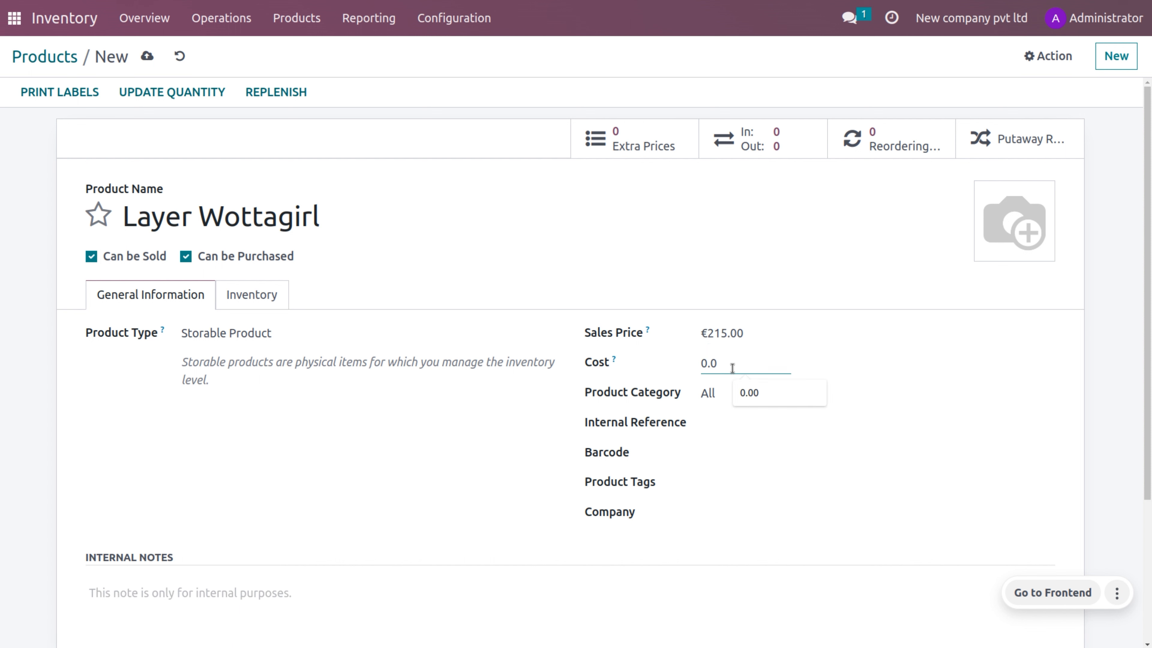
type("10")
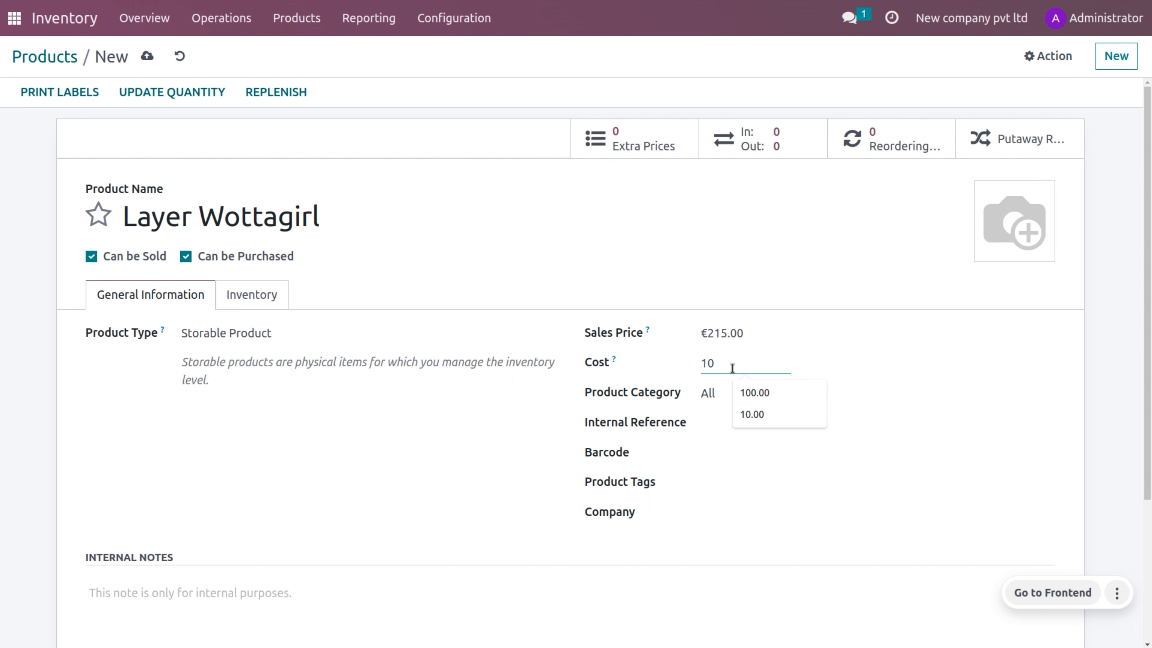
Choose Storable Product as the product type and All / Saleable as the category, and save the product.
left_click(457, 333)
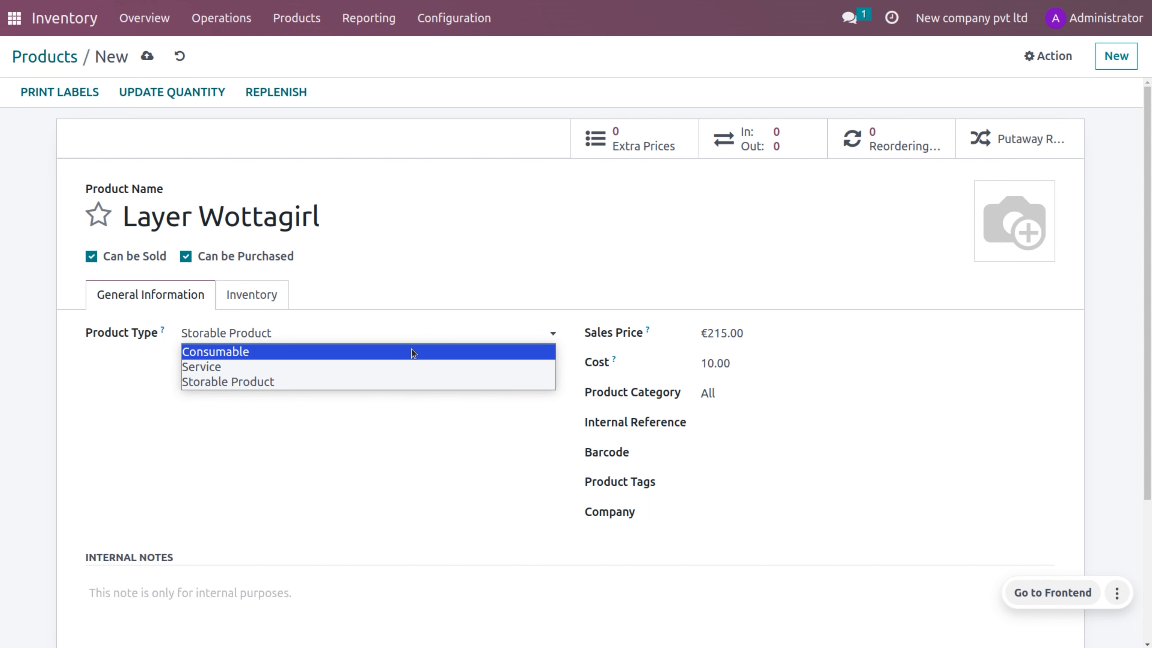
left_click(350, 379)
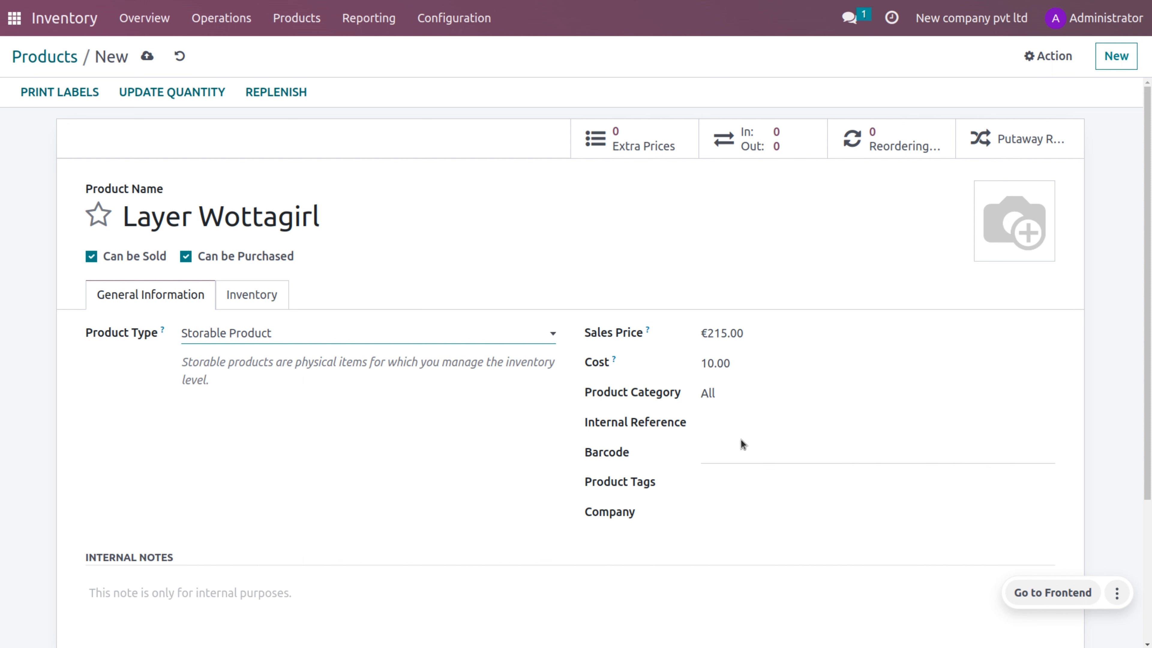
left_click(731, 392)
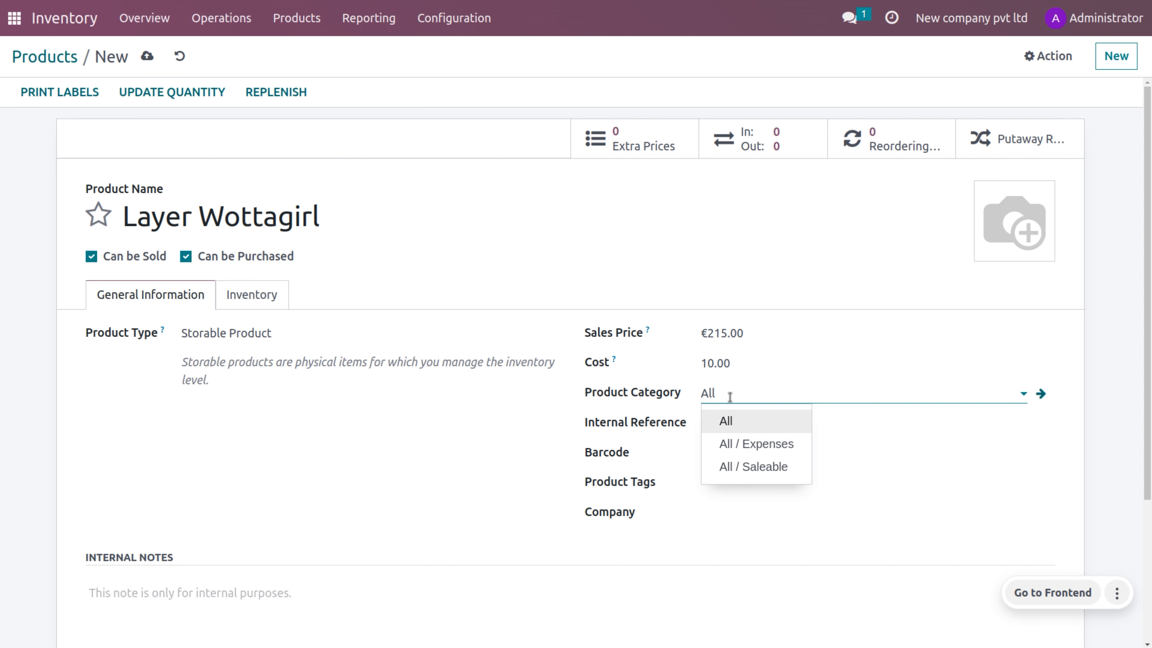
left_click(771, 465)
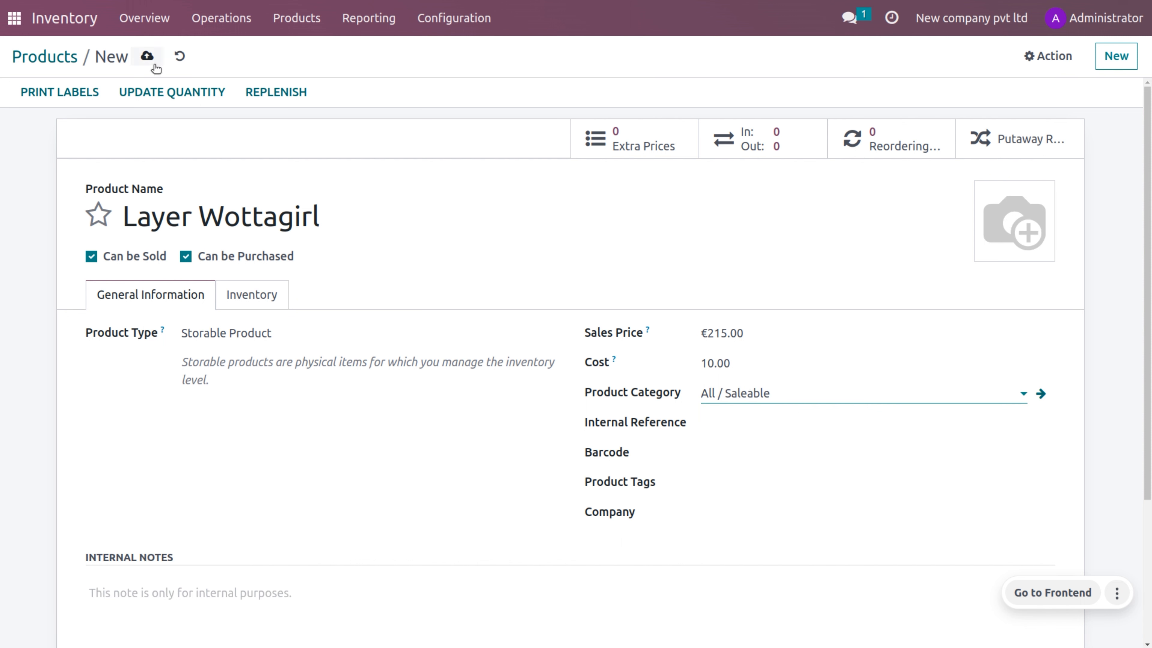
left_click(147, 56)
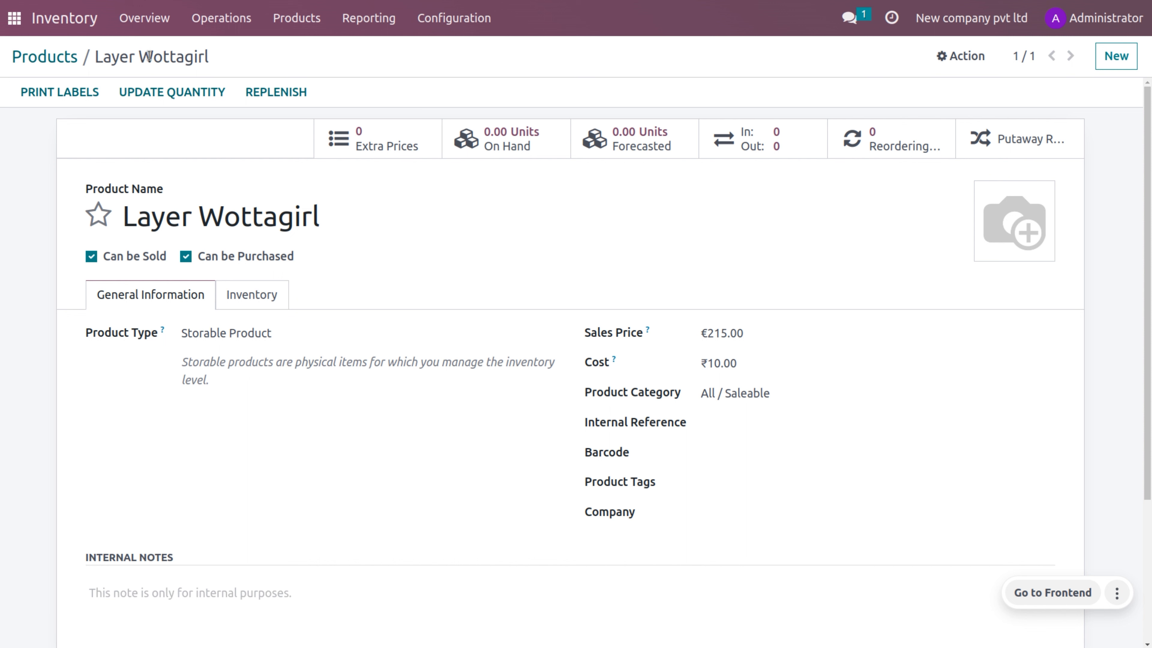
Review the list of product categories and reopen the Layer Wottagirl product from the product list.
left_click(428, 20)
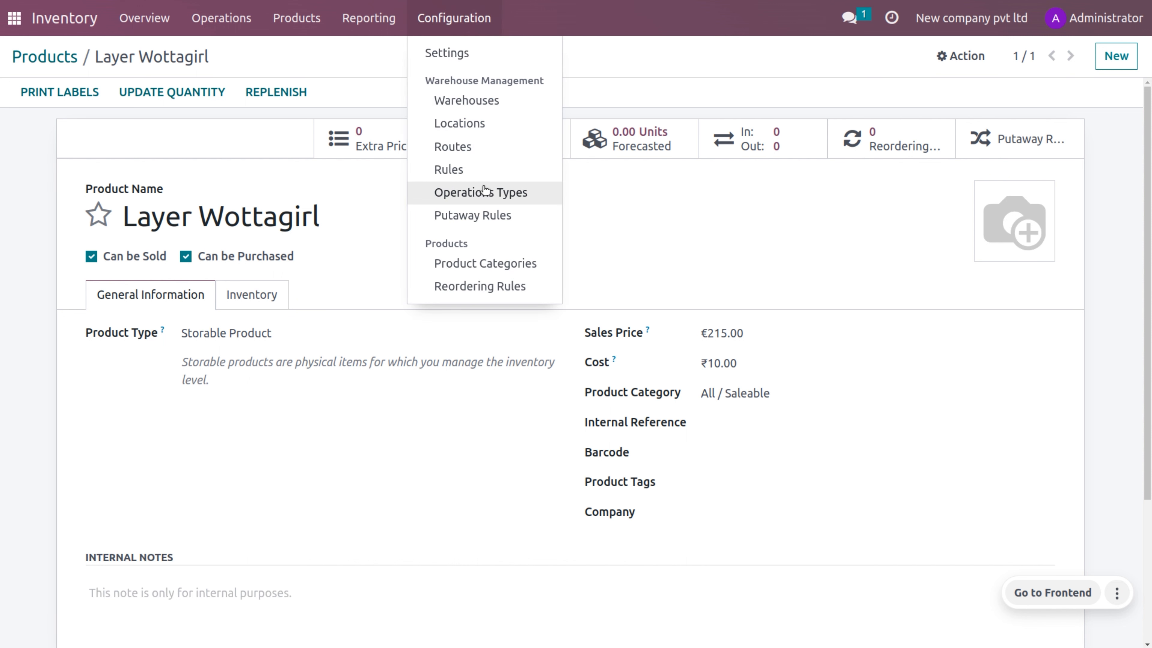
left_click(502, 264)
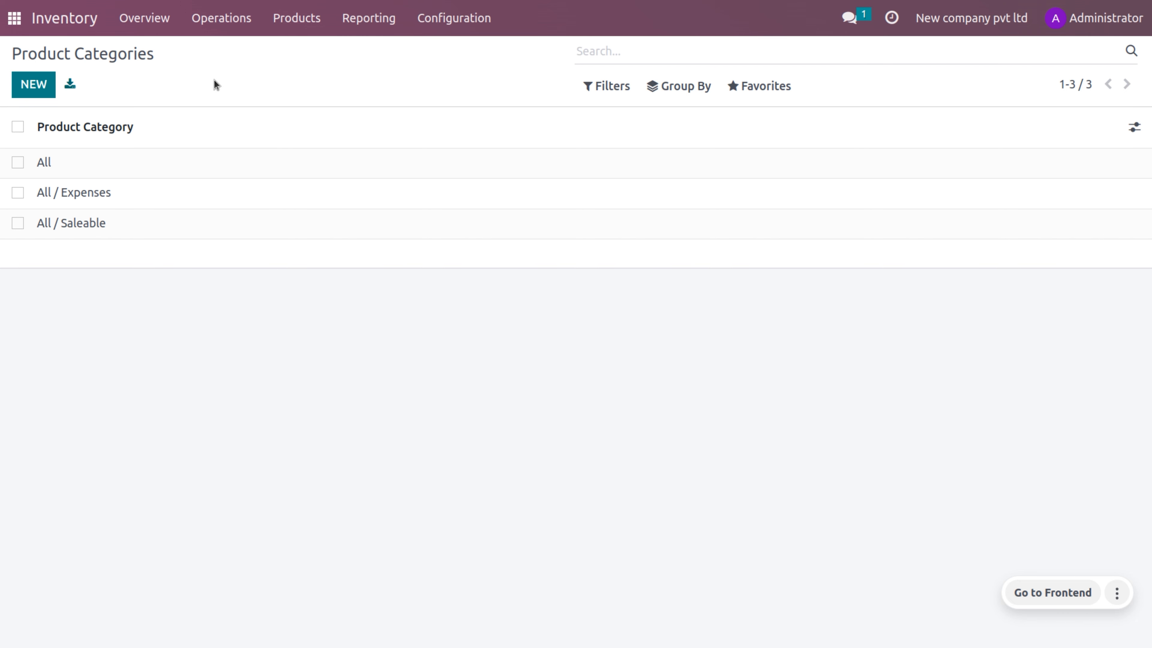
left_click(295, 31)
left_click(297, 50)
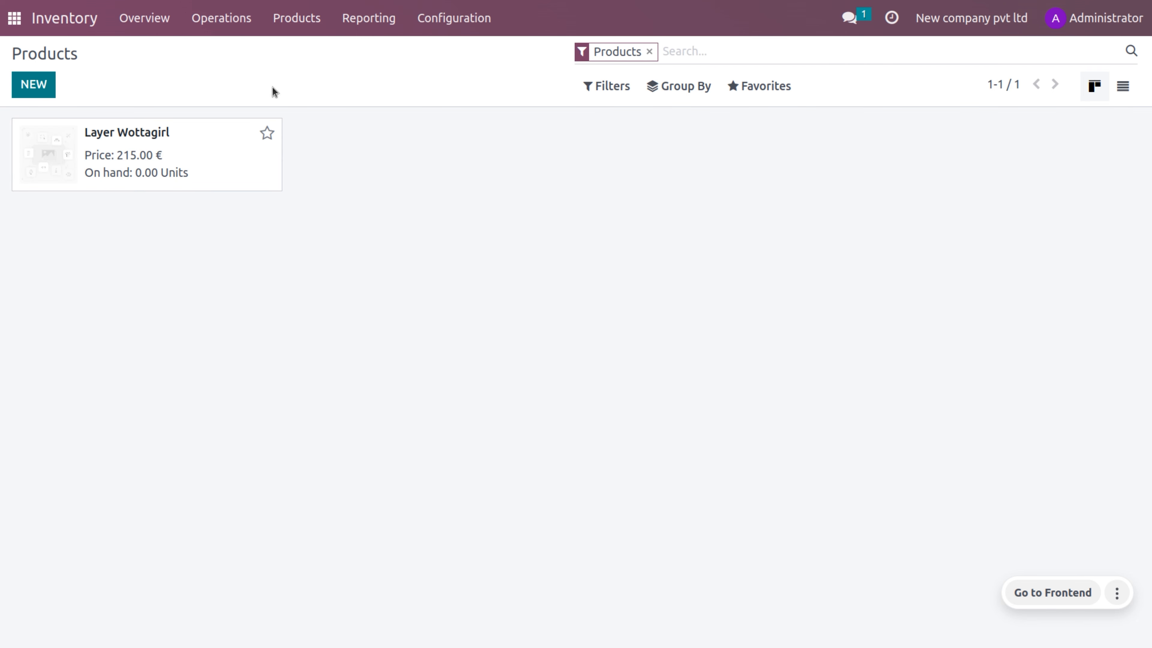
left_click(216, 172)
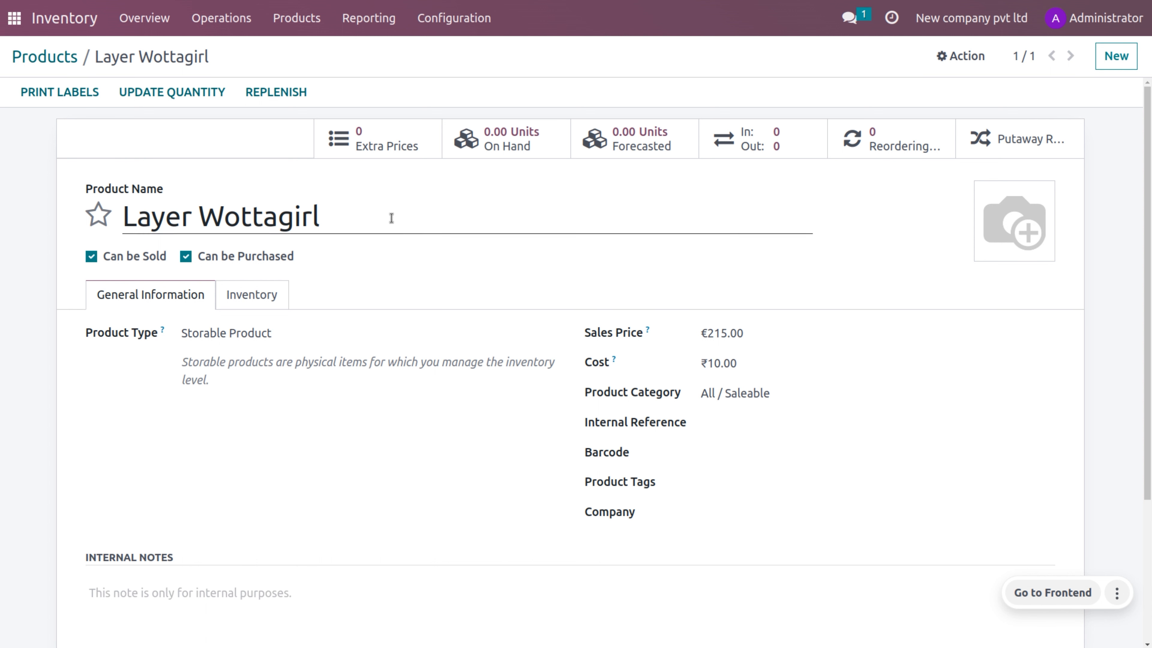
Export the All product category to an XLSX file containing only the Display Name field.
left_click(437, 13)
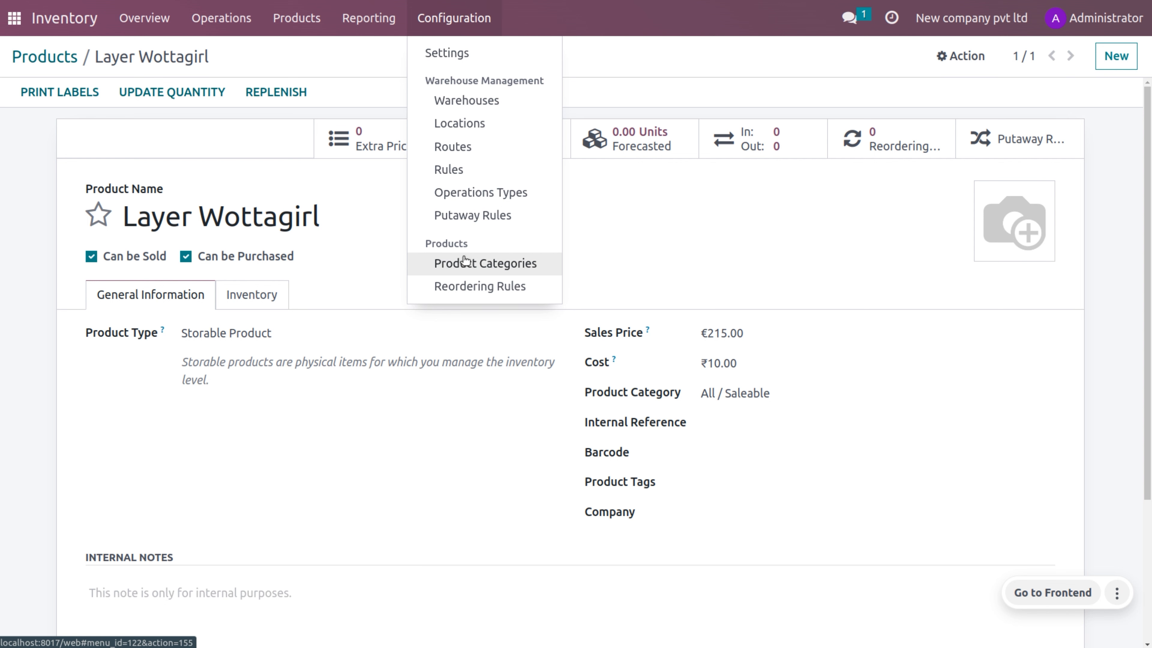
left_click(465, 261)
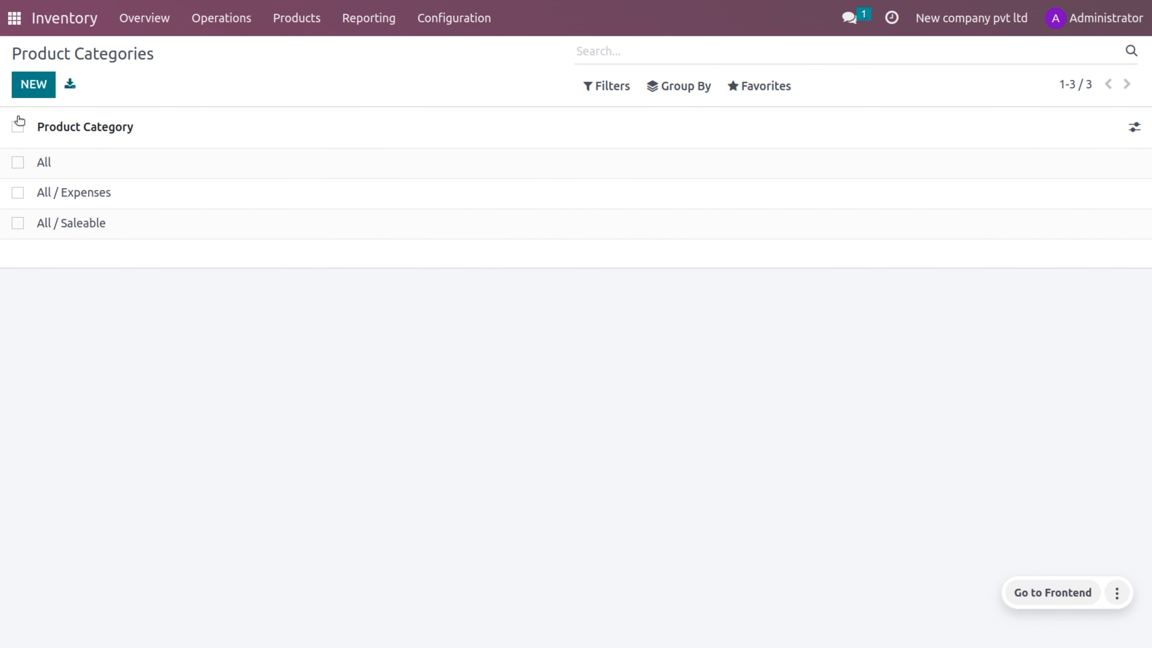
left_click(18, 163)
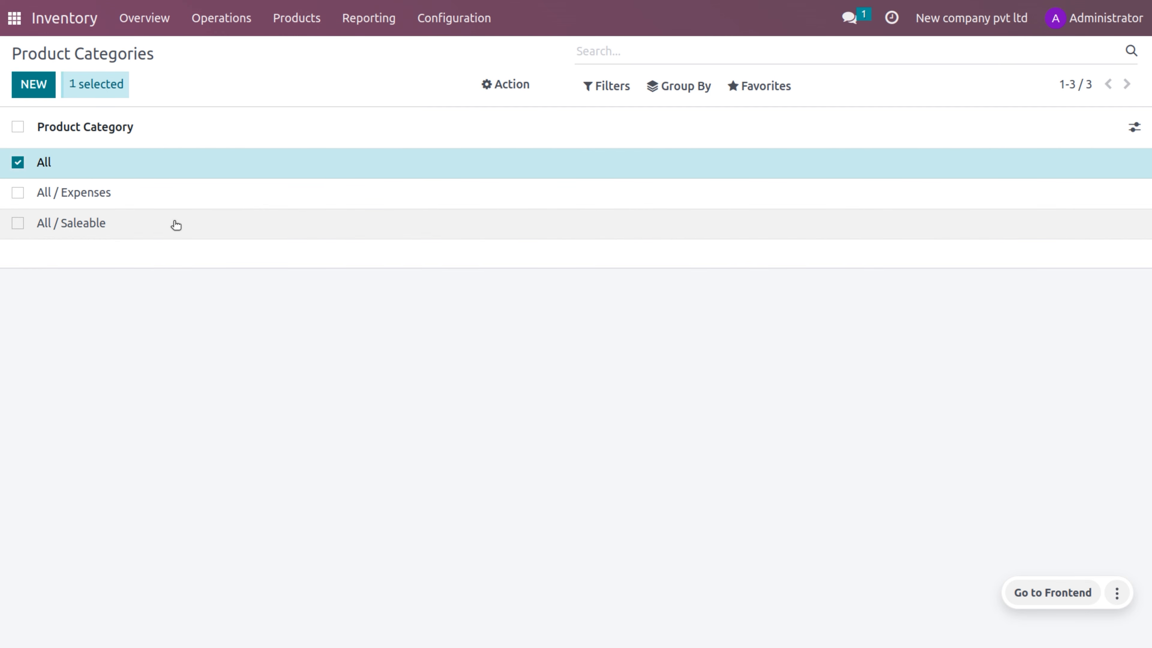
left_click(520, 92)
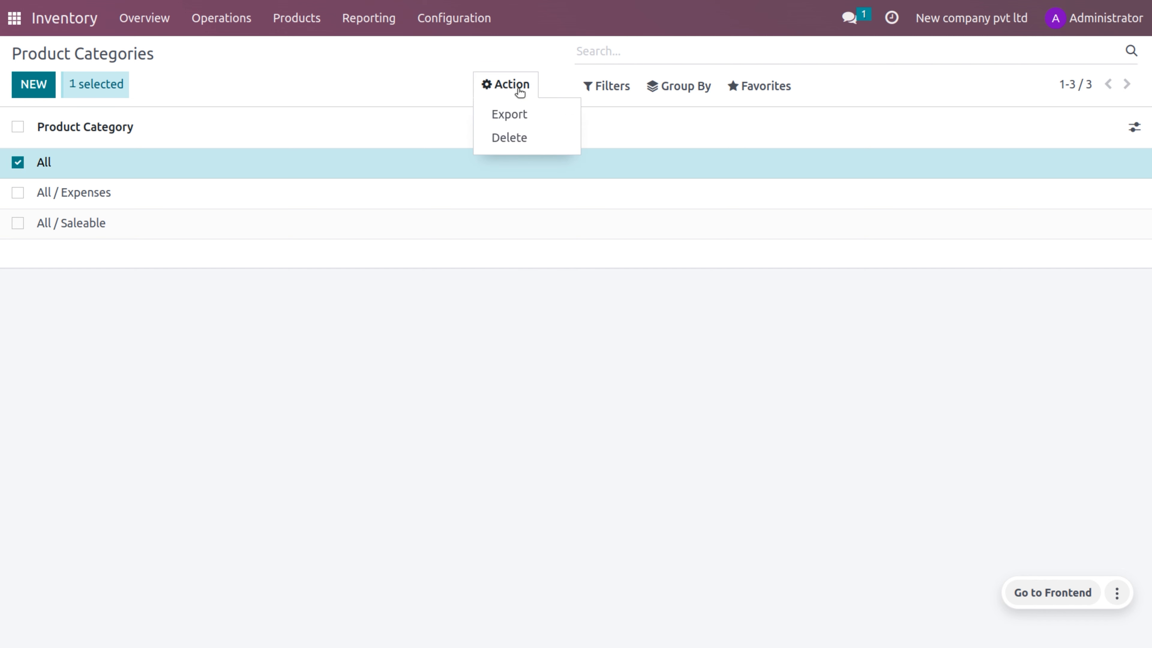
left_click(527, 115)
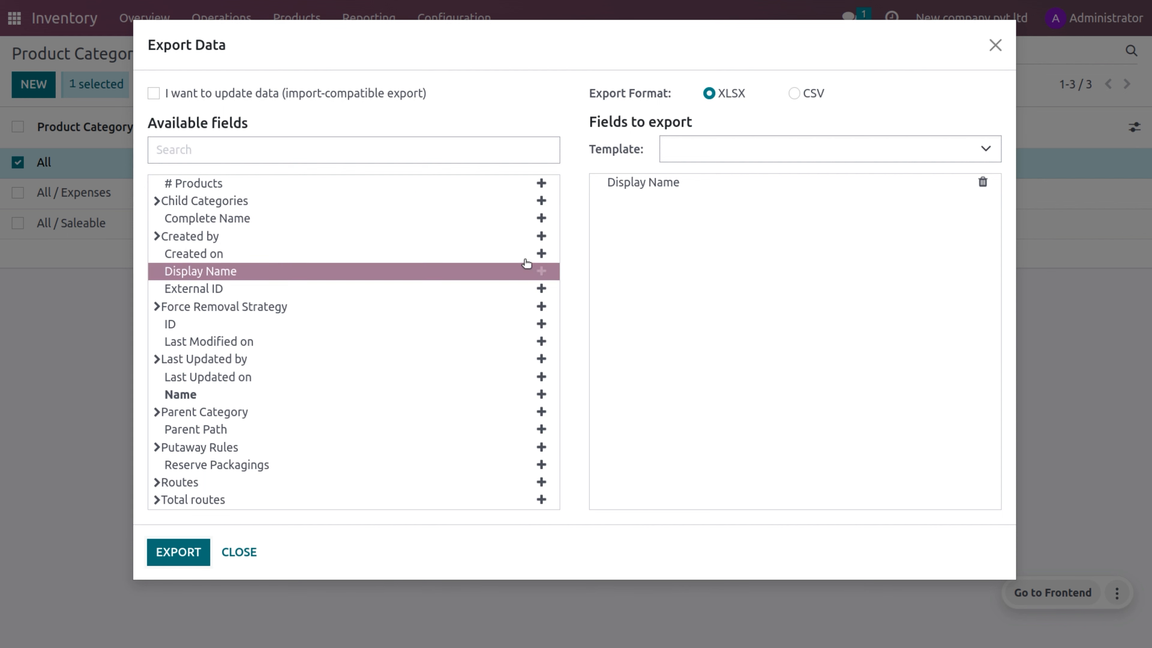
left_click(542, 183)
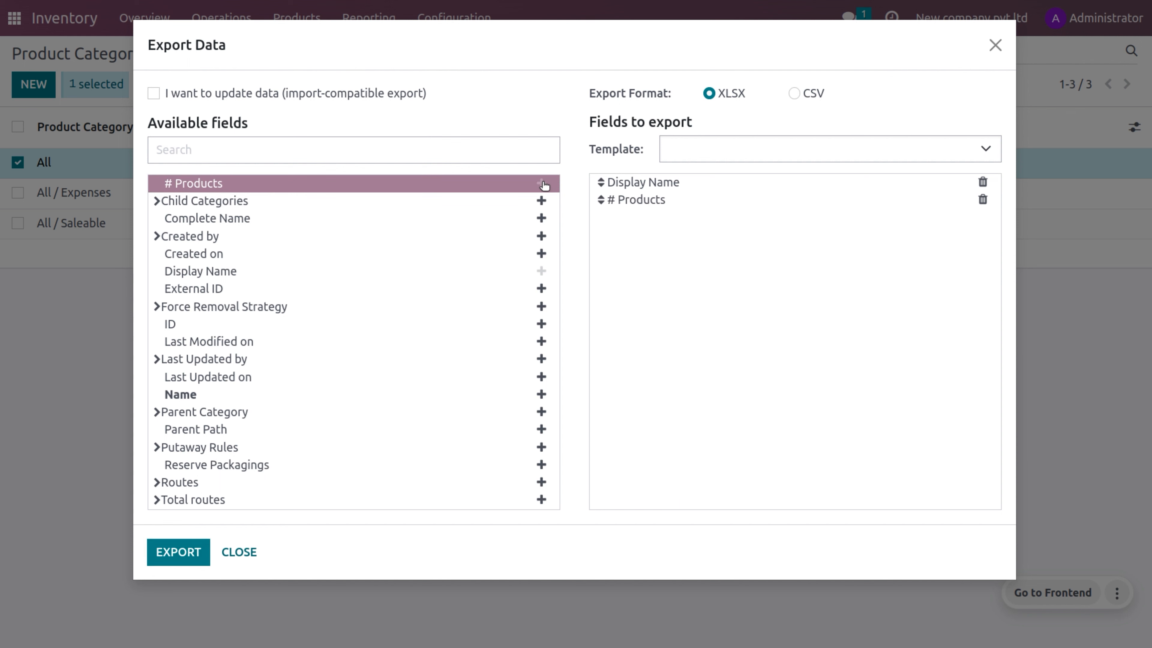
left_click(987, 202)
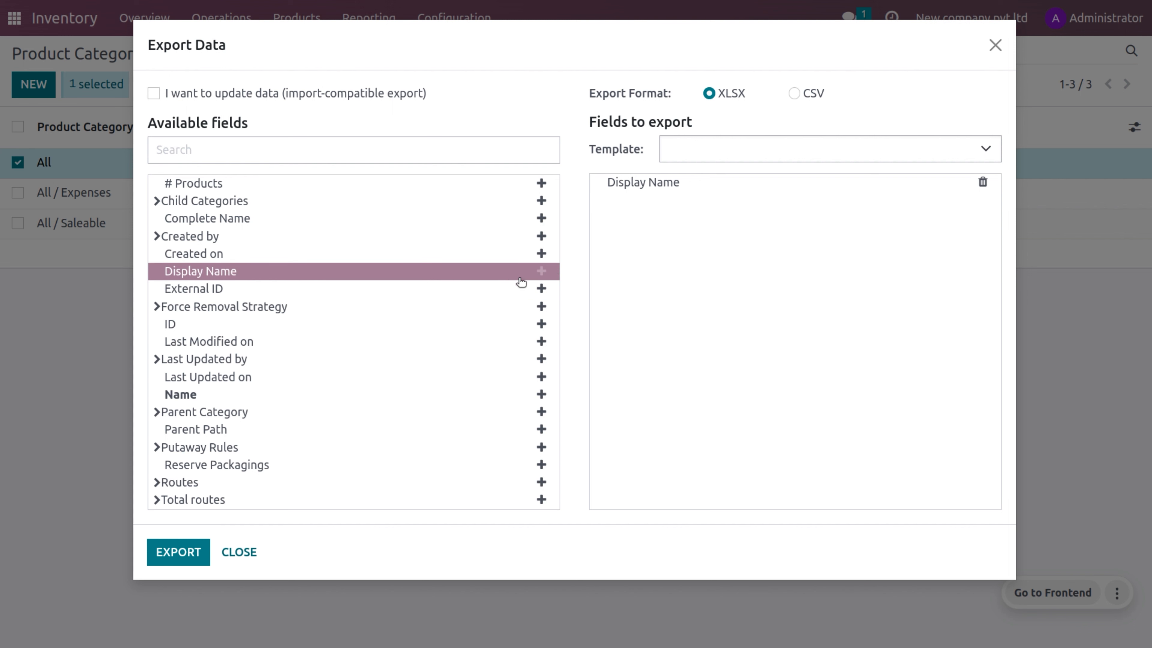
left_click(178, 554)
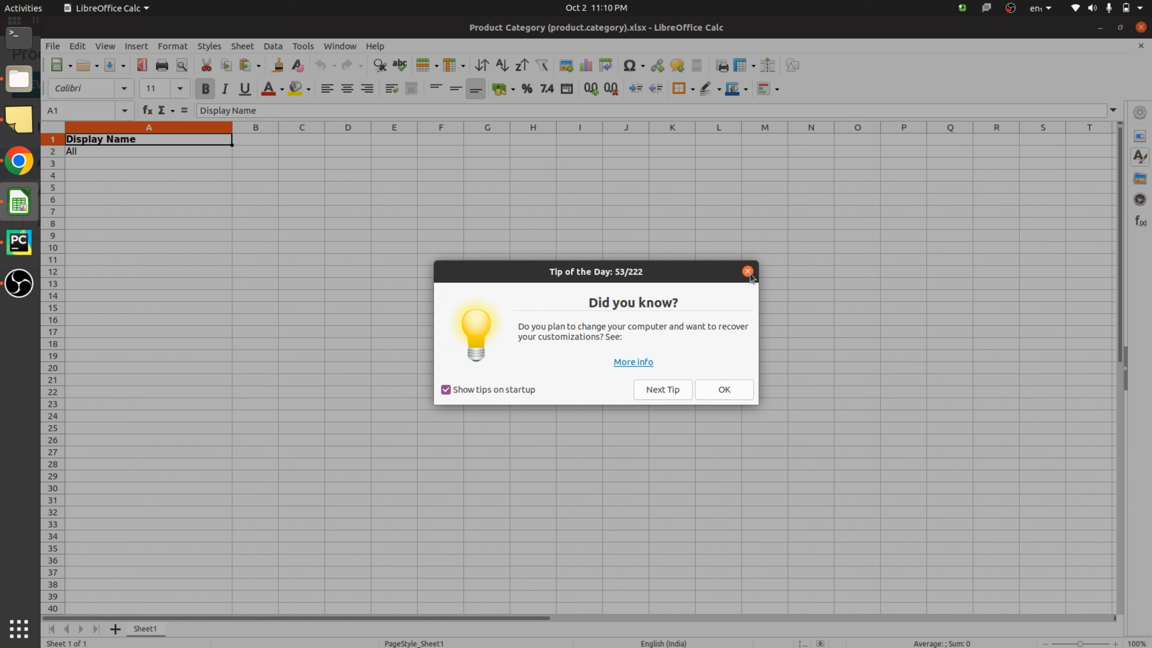
Enter All / Food in cell A3 below the All category and save the spreadsheet in Excel 2007–365 format.
left_click(746, 271)
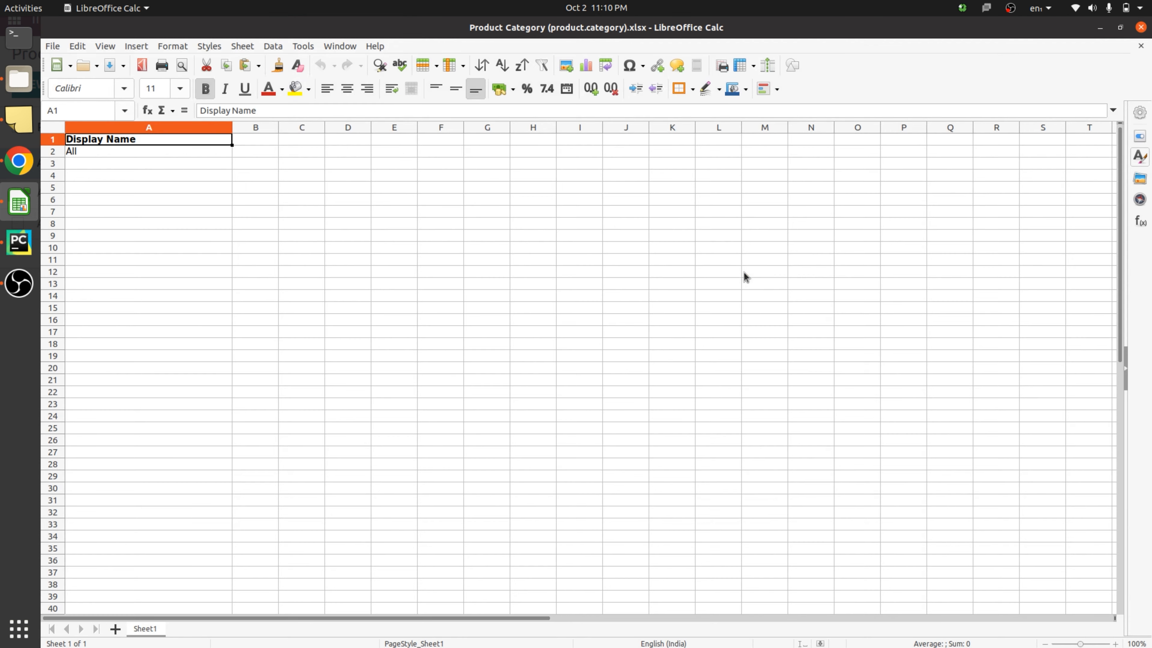
left_click(117, 167)
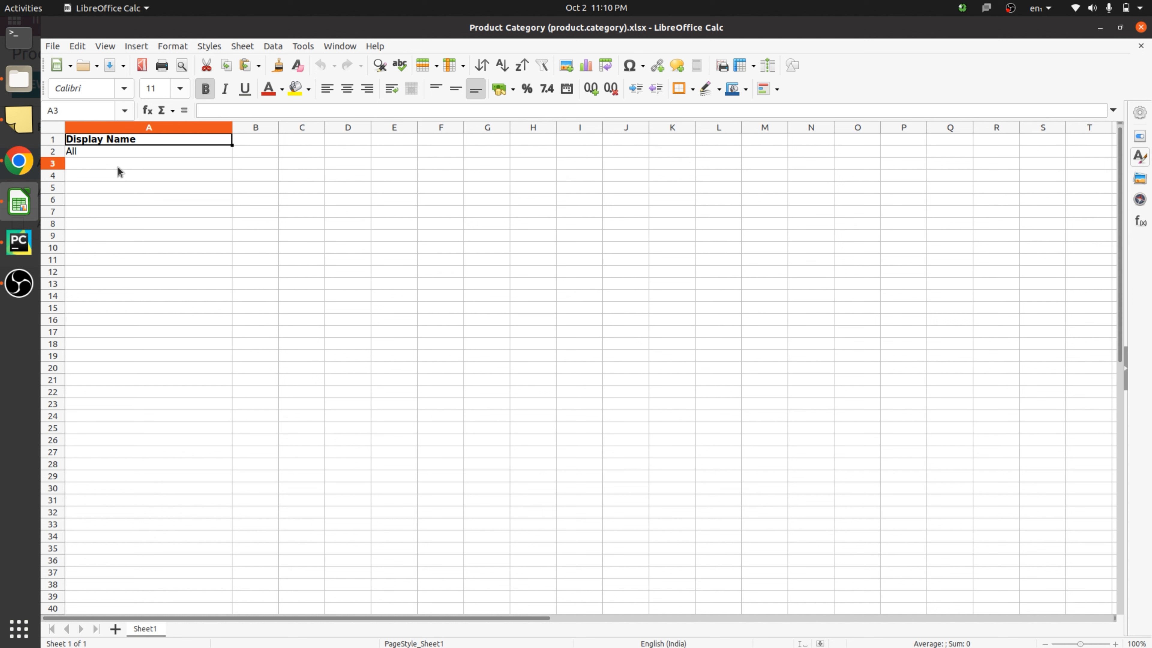
type("ALL")
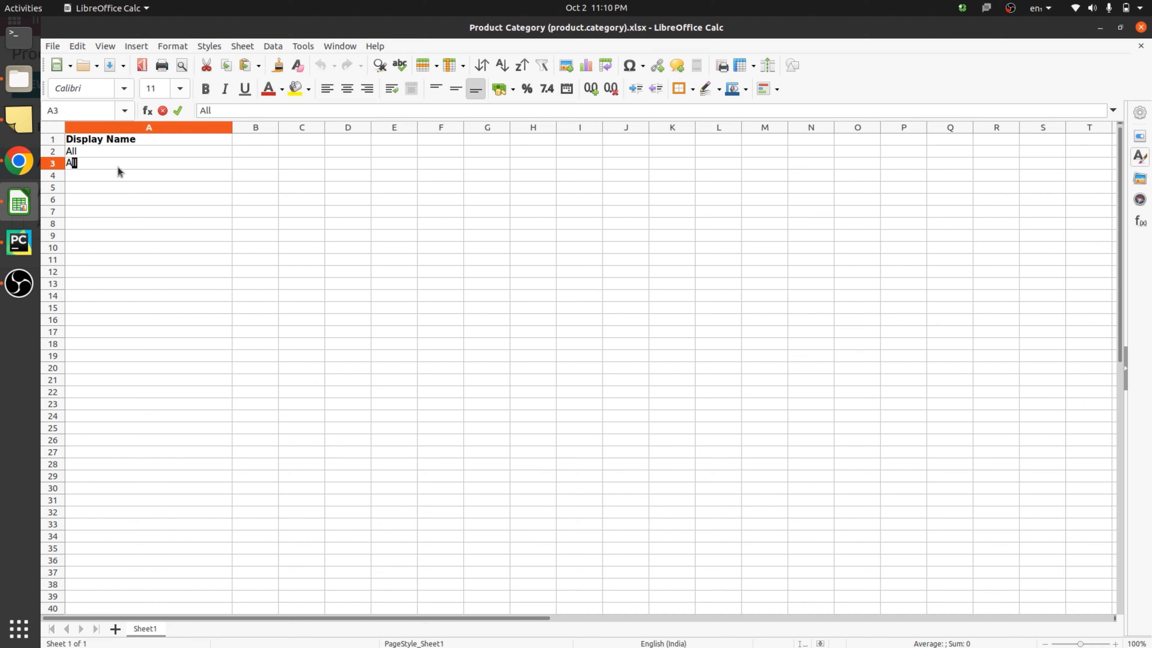
key("BackSpace")
key("BackSpace")
type("ll")
type(" /")
type("/")
type("Food")
left_click(80, 164)
left_click(75, 163)
key("ctrl+s")
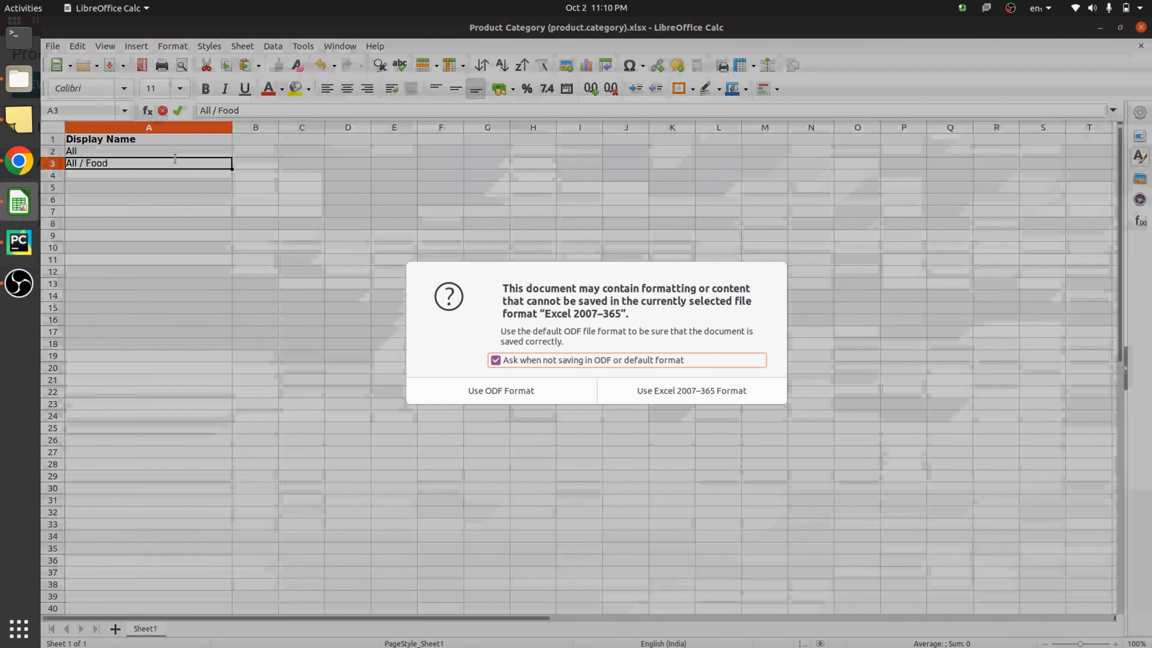
left_click(678, 396)
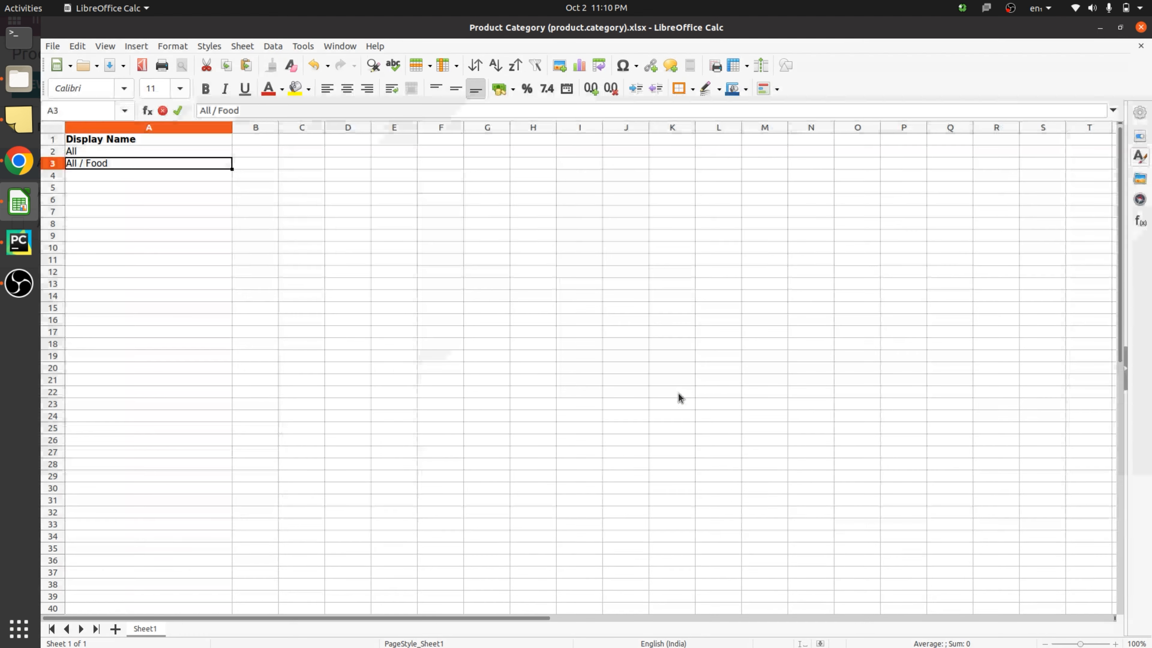
Switch back to Odoo, close the export dialog and load Product Category (product.category).xlsx from Downloads as an import into Product Categories.
left_click(18, 161)
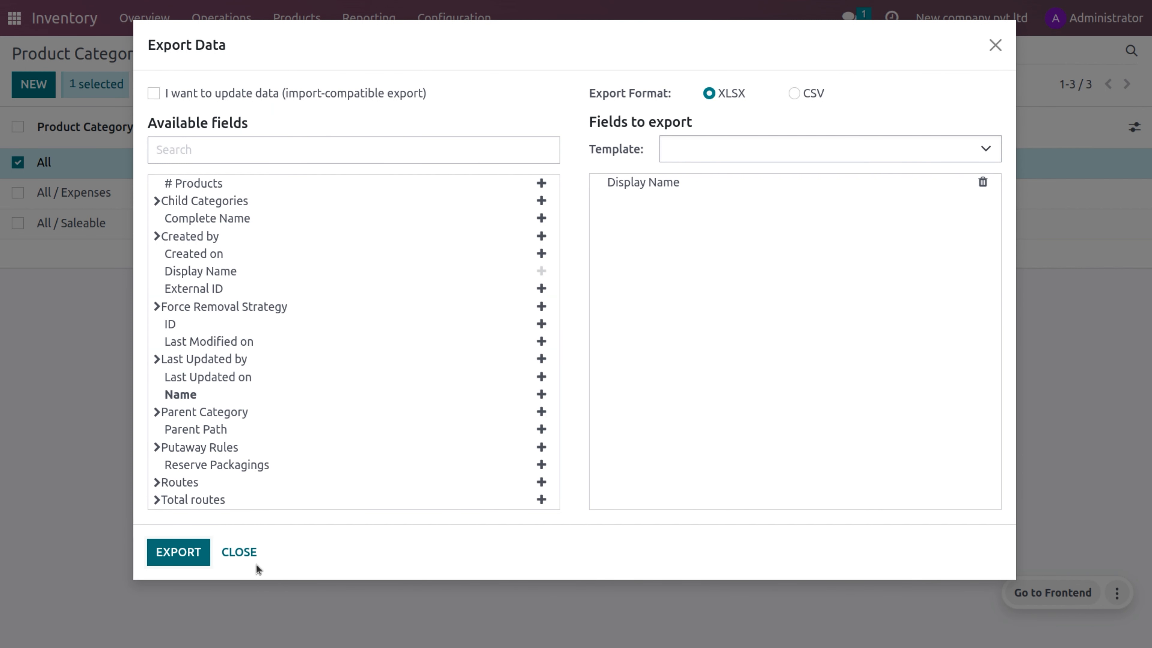
left_click(240, 555)
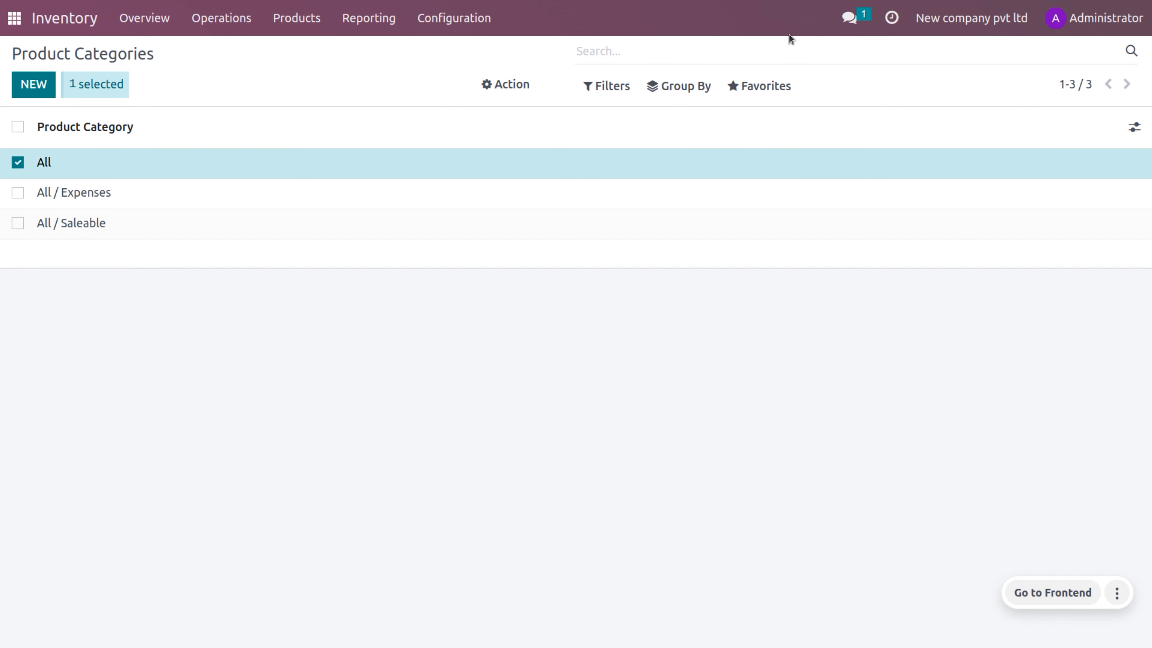
left_click(751, 84)
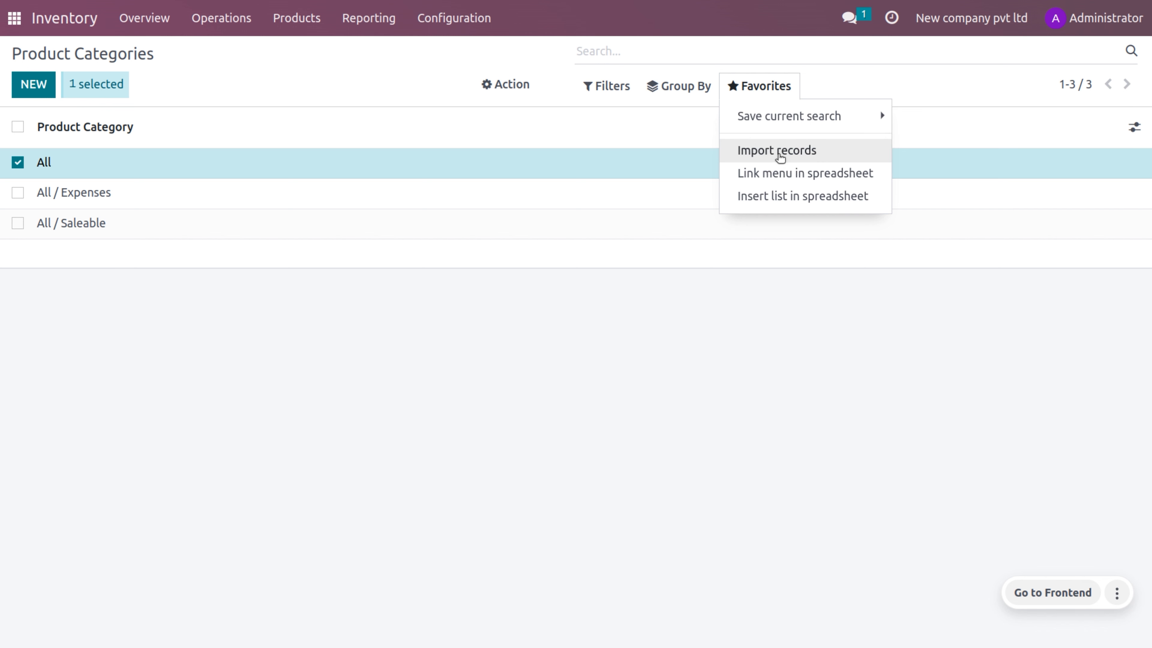
left_click(779, 157)
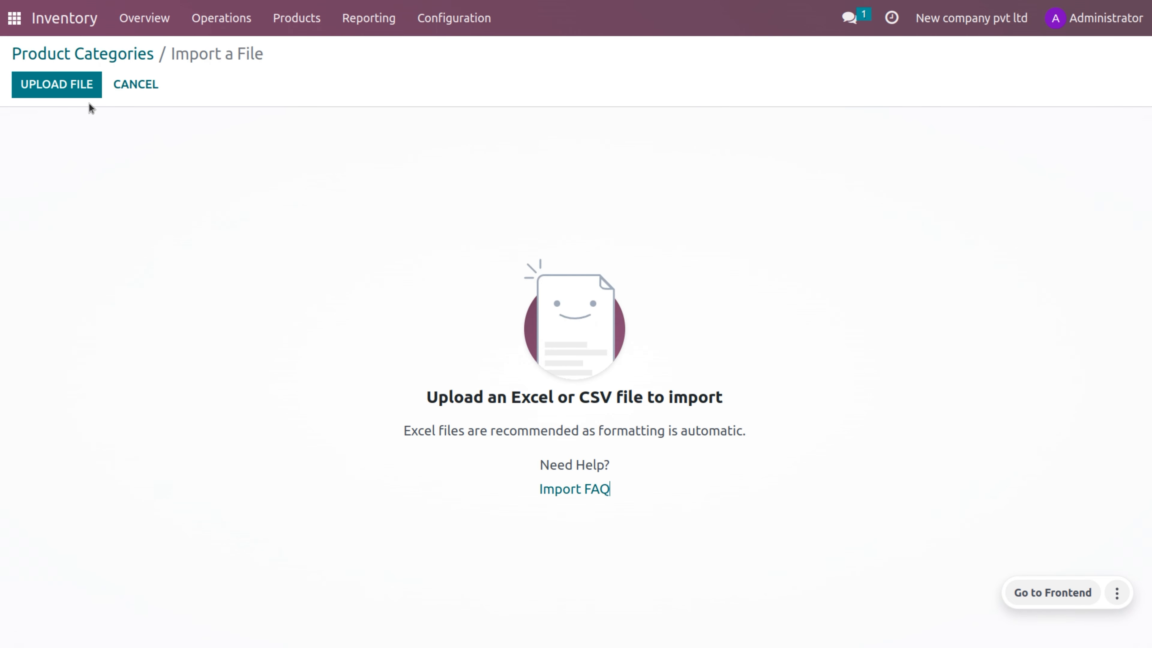
left_click(61, 94)
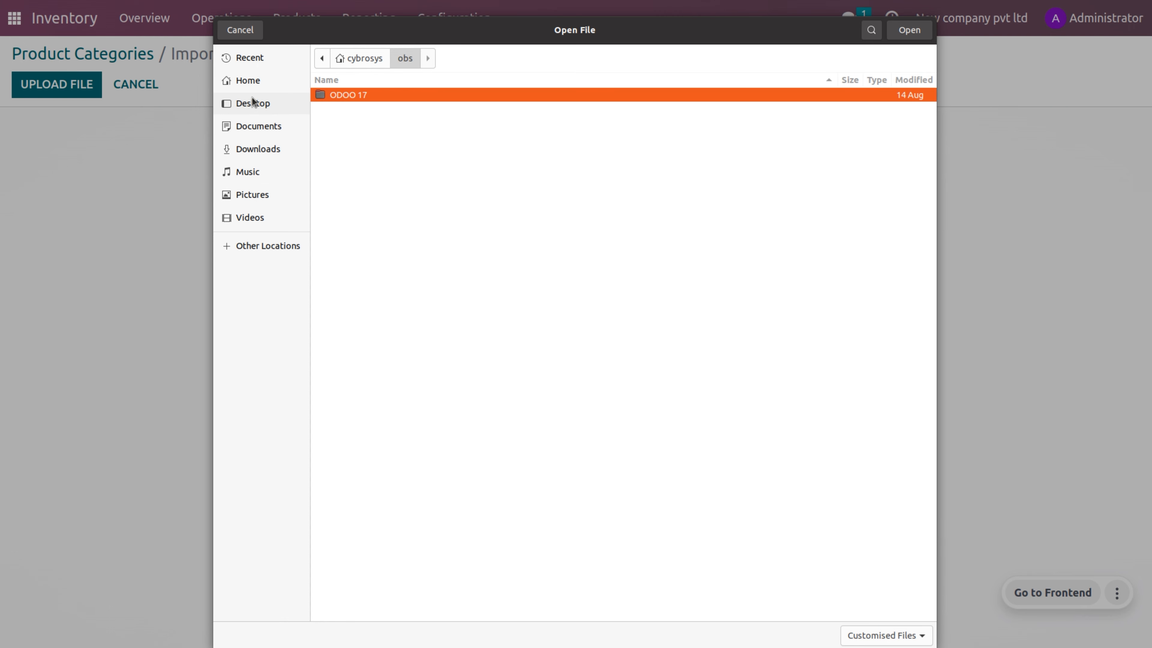
left_click(271, 146)
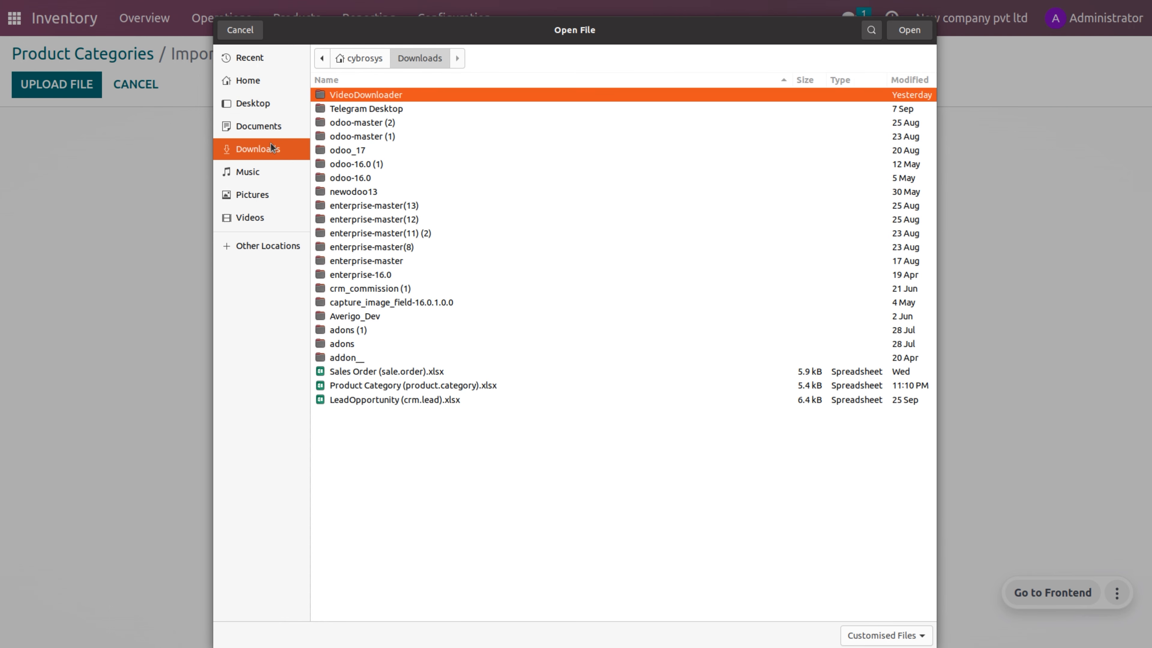
left_click(555, 385)
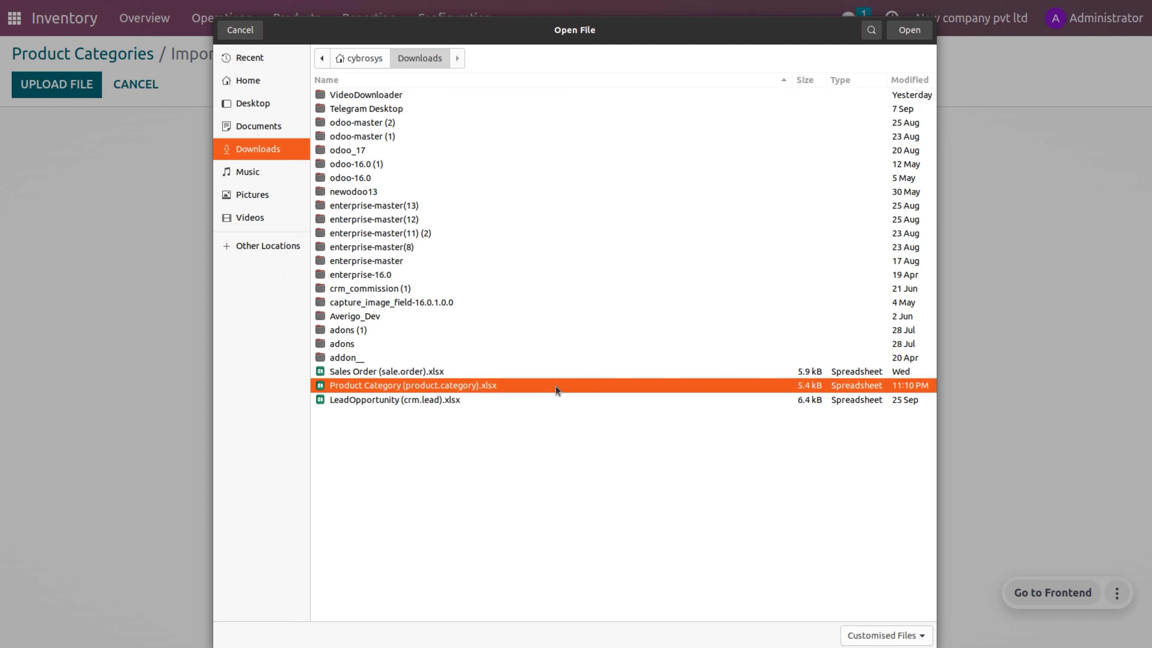
left_click(927, 32)
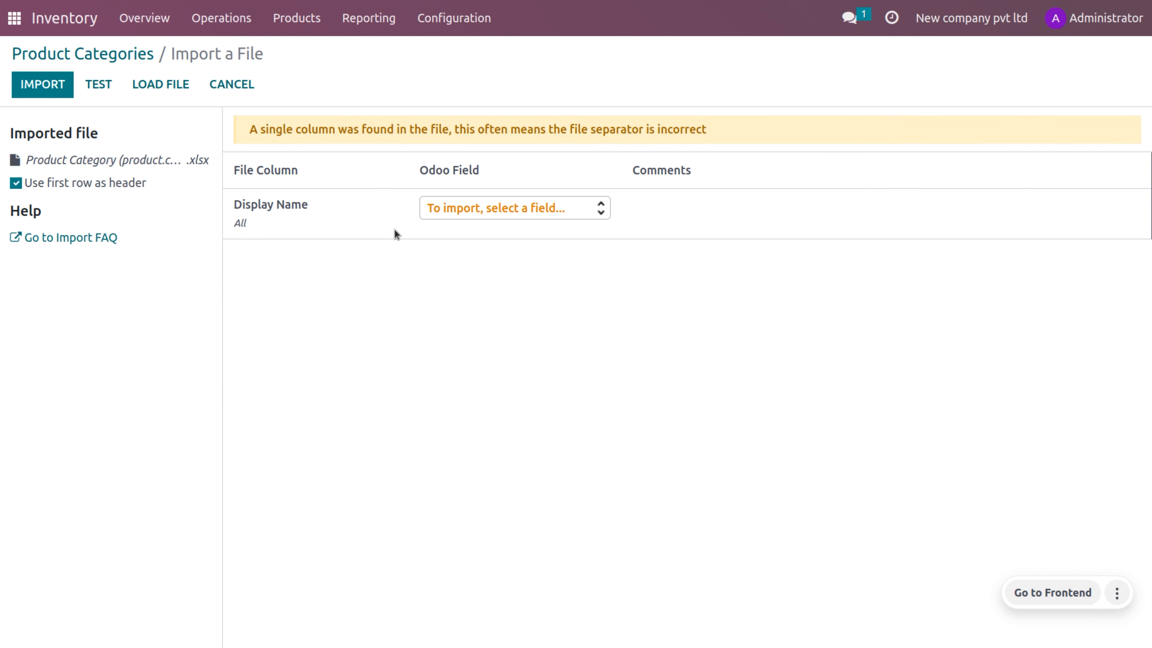
Map the Display Name column to the Name field, test the file and import the product categories.
left_click(535, 210)
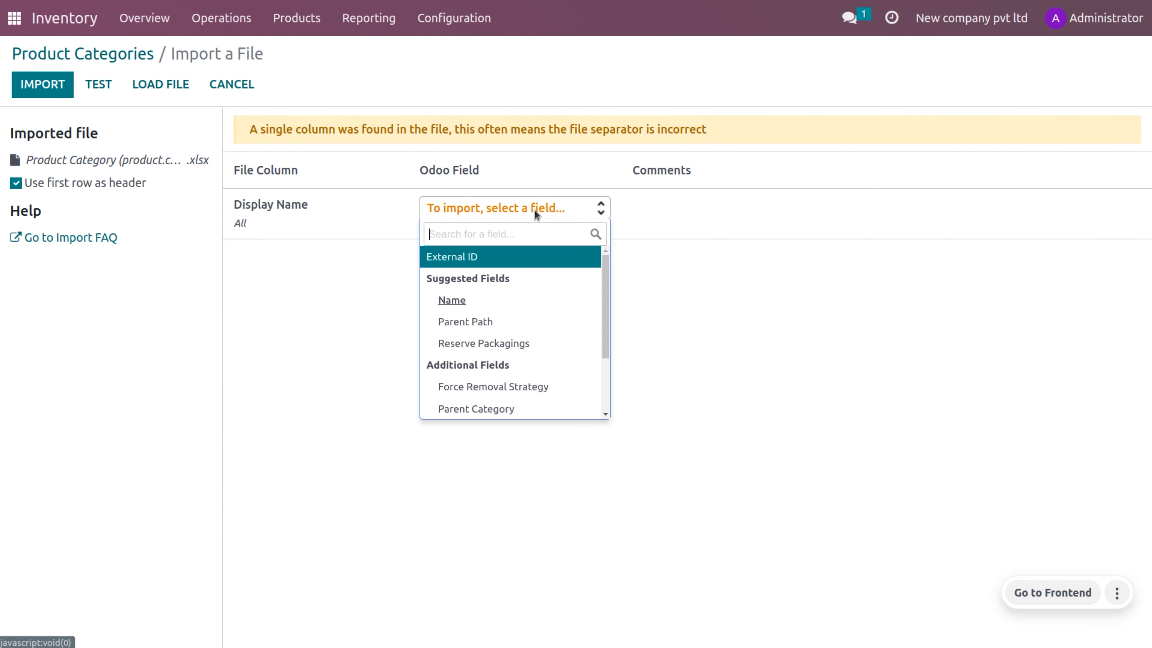
scroll(531, 364, "down", 2)
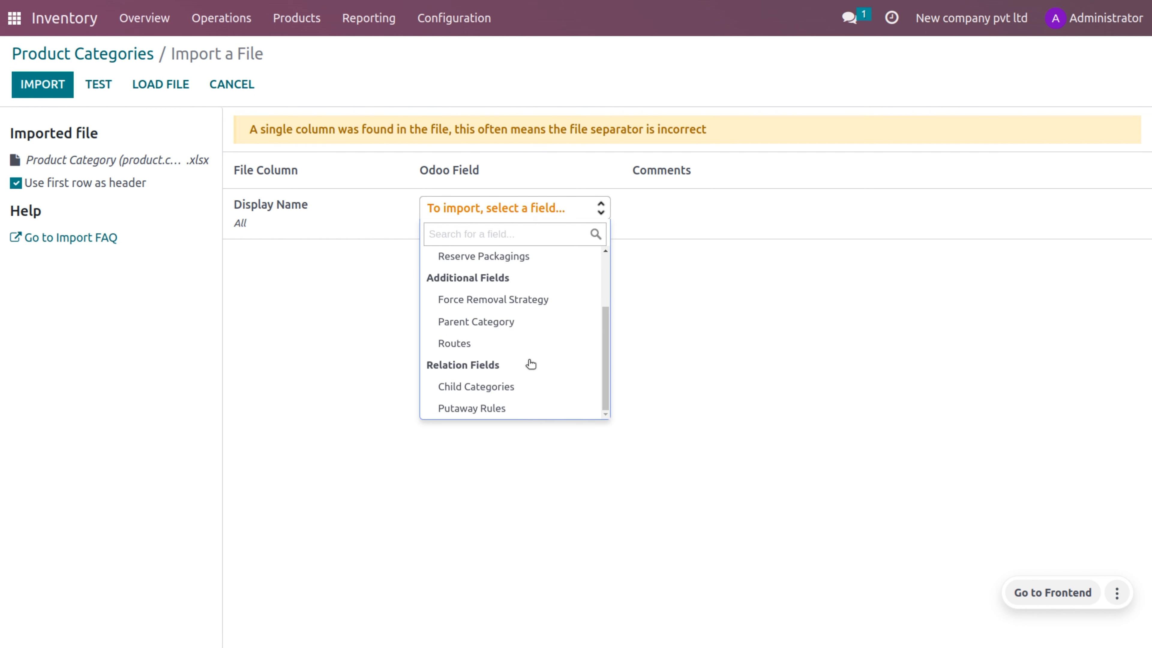
scroll(530, 365, "up", 2)
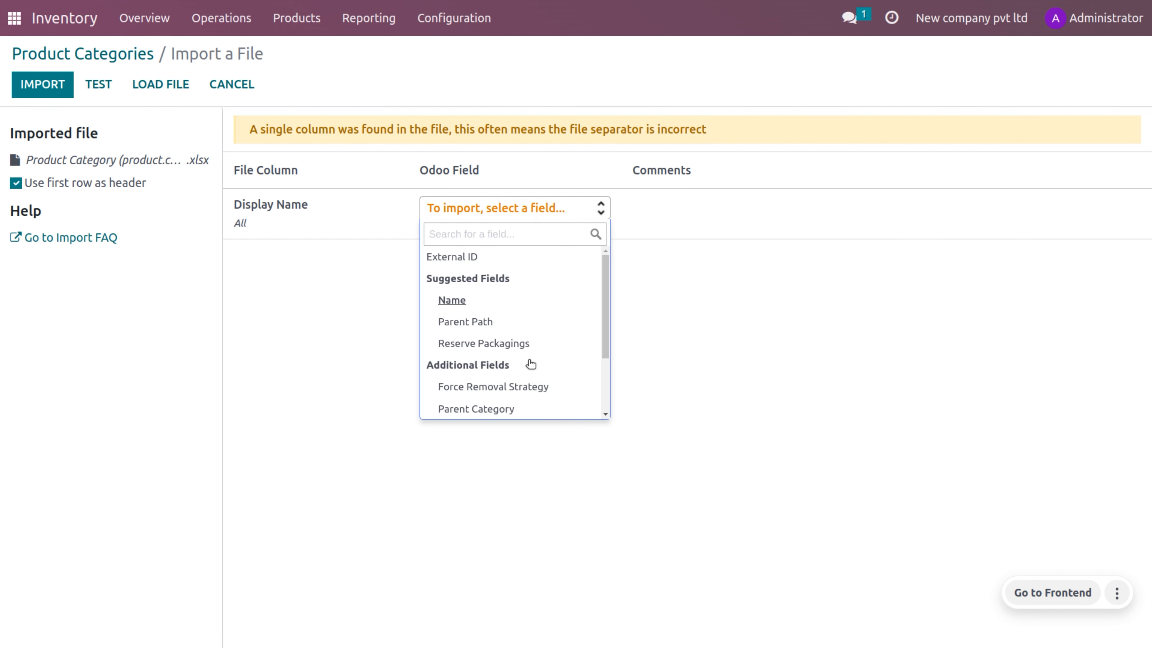
type("N")
left_click(453, 300)
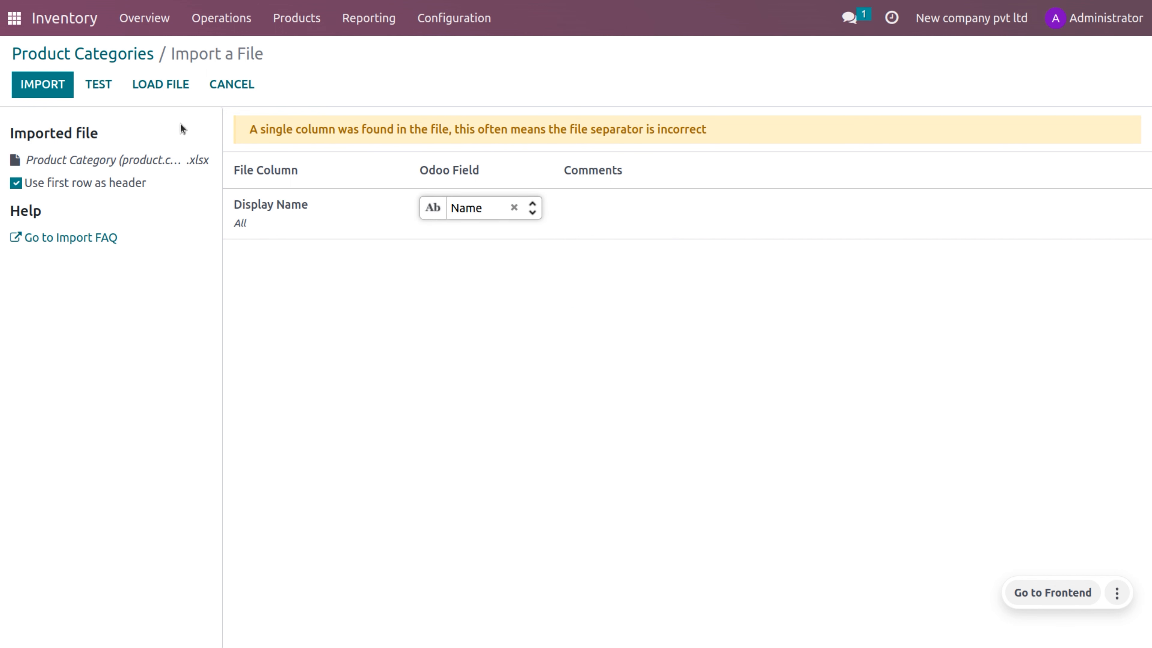
left_click(106, 93)
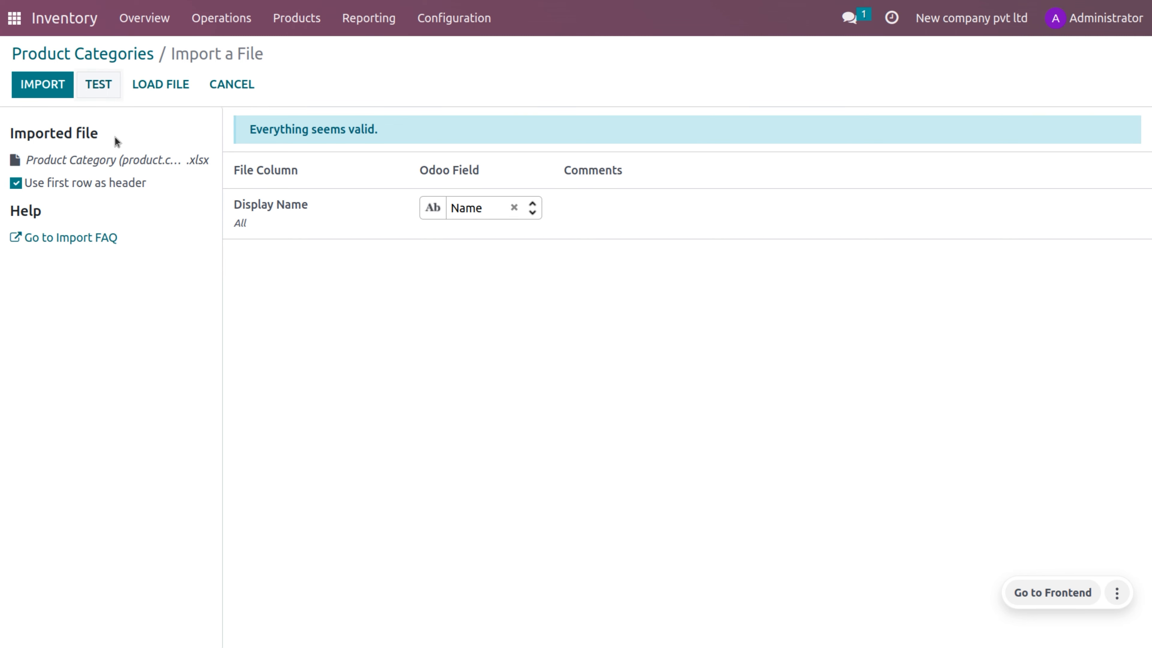
left_click(33, 90)
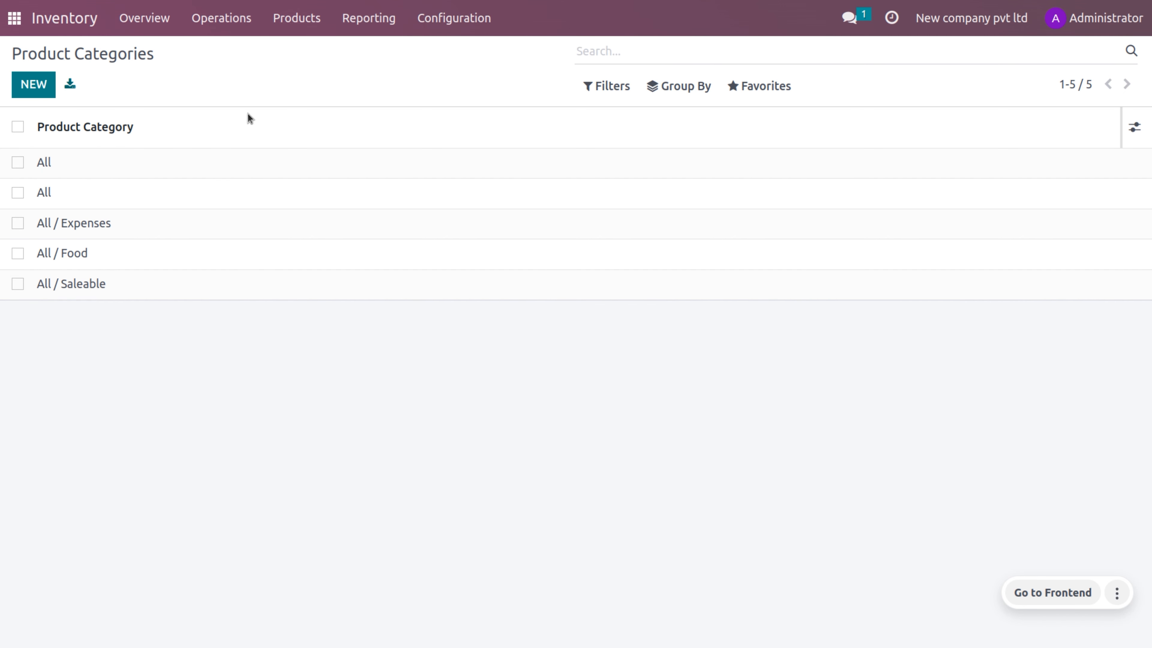
Create a new product named Chocolate in the All / Food category and save it.
left_click(321, 17)
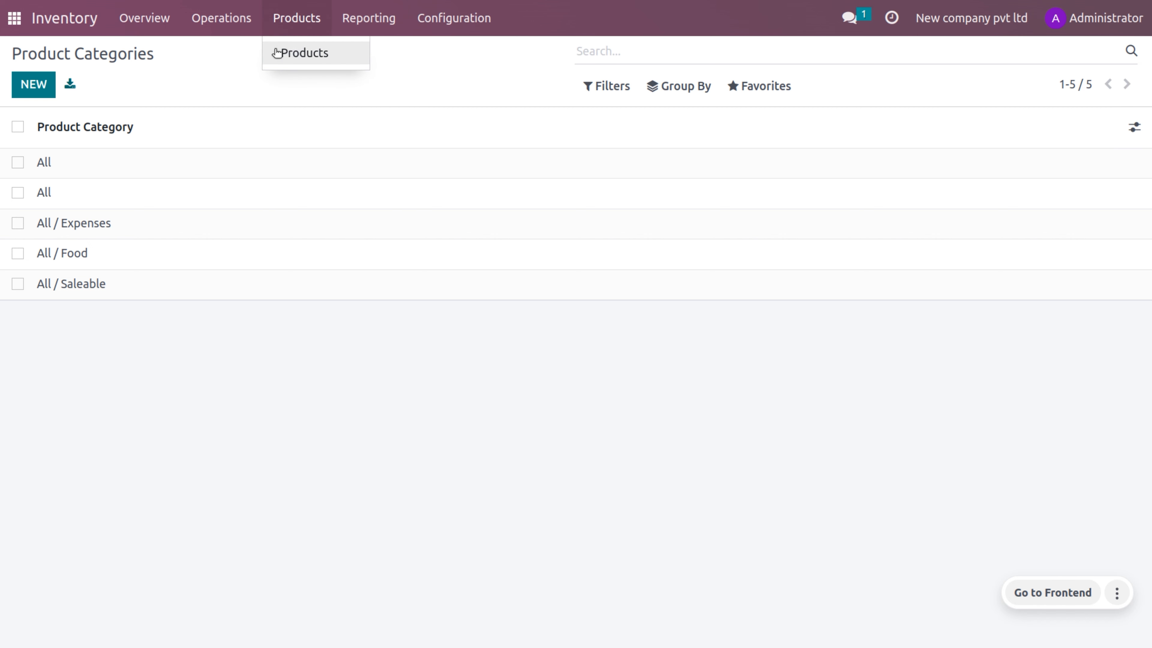
left_click(290, 52)
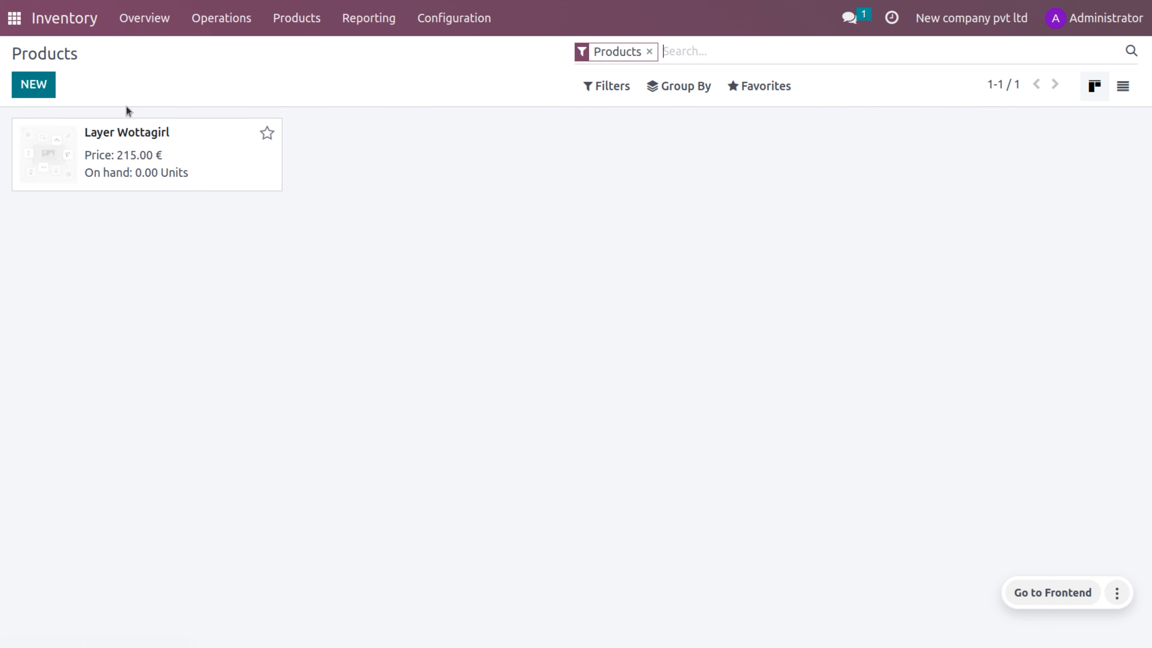
left_click(34, 85)
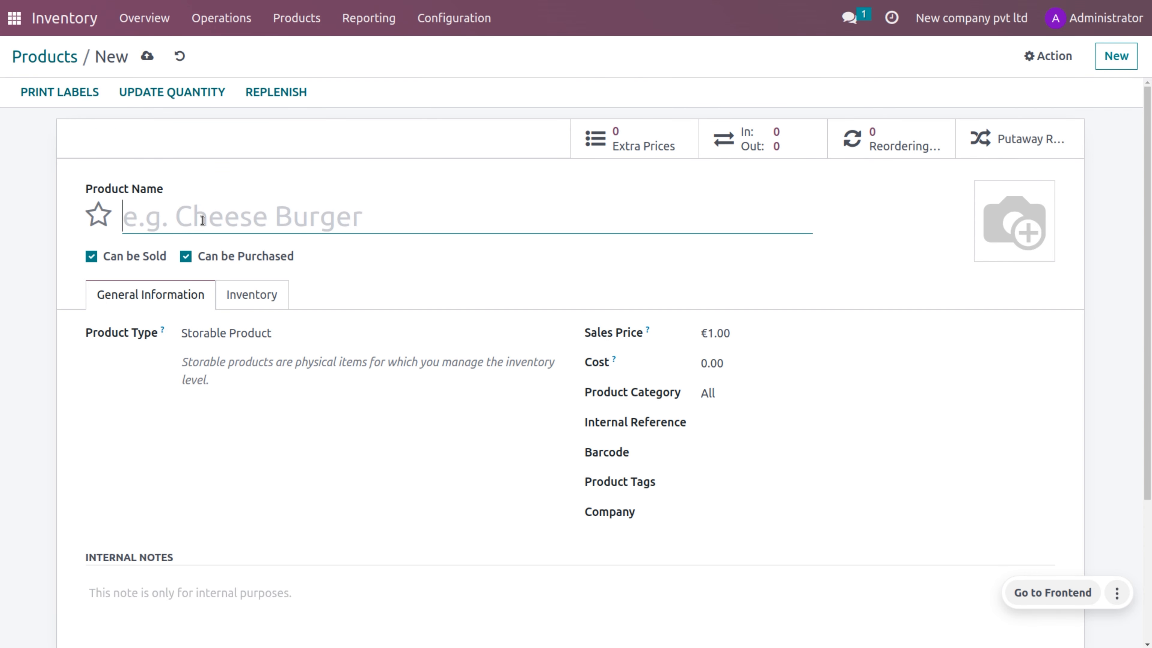
type("C")
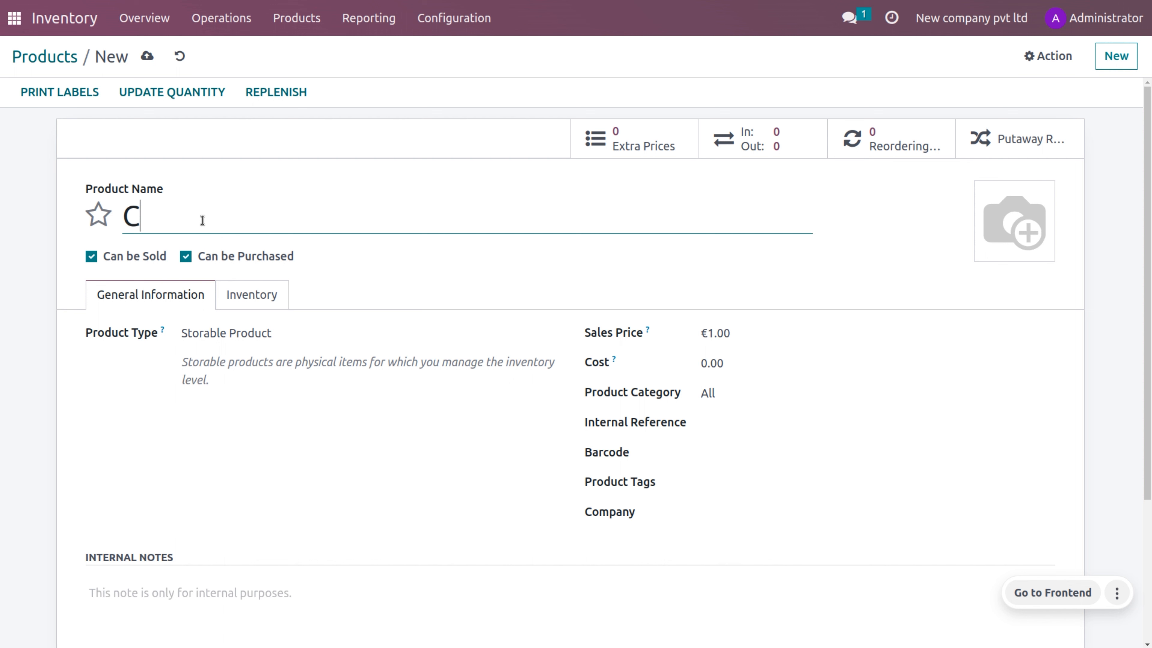
type("hocol")
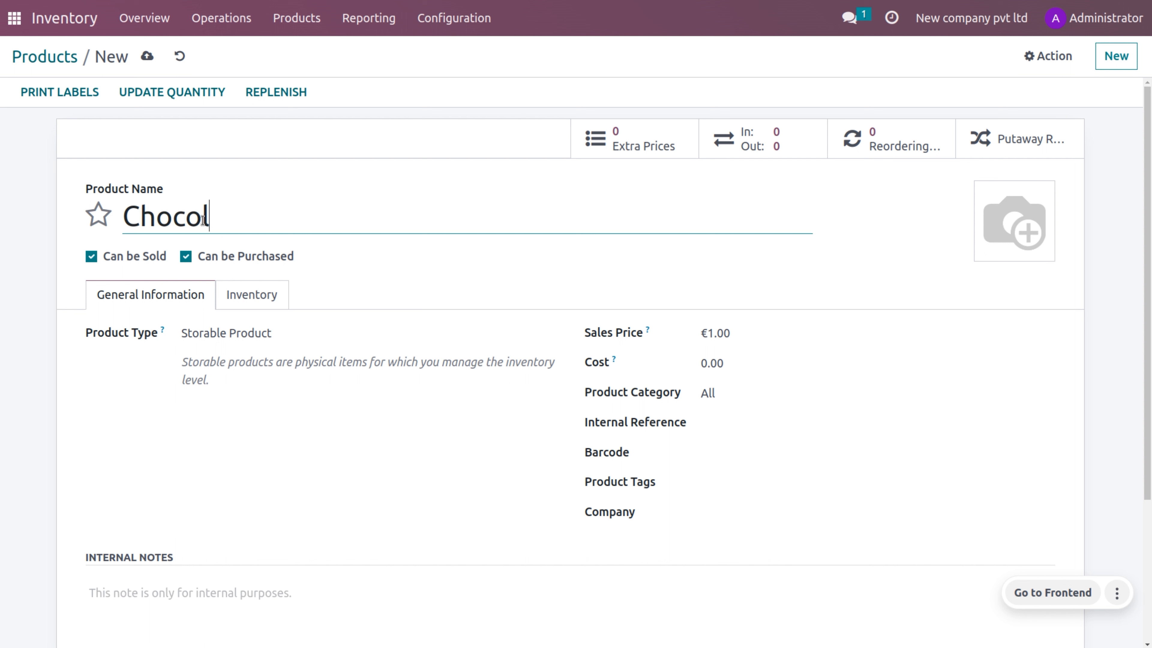
type("ate")
left_click(799, 394)
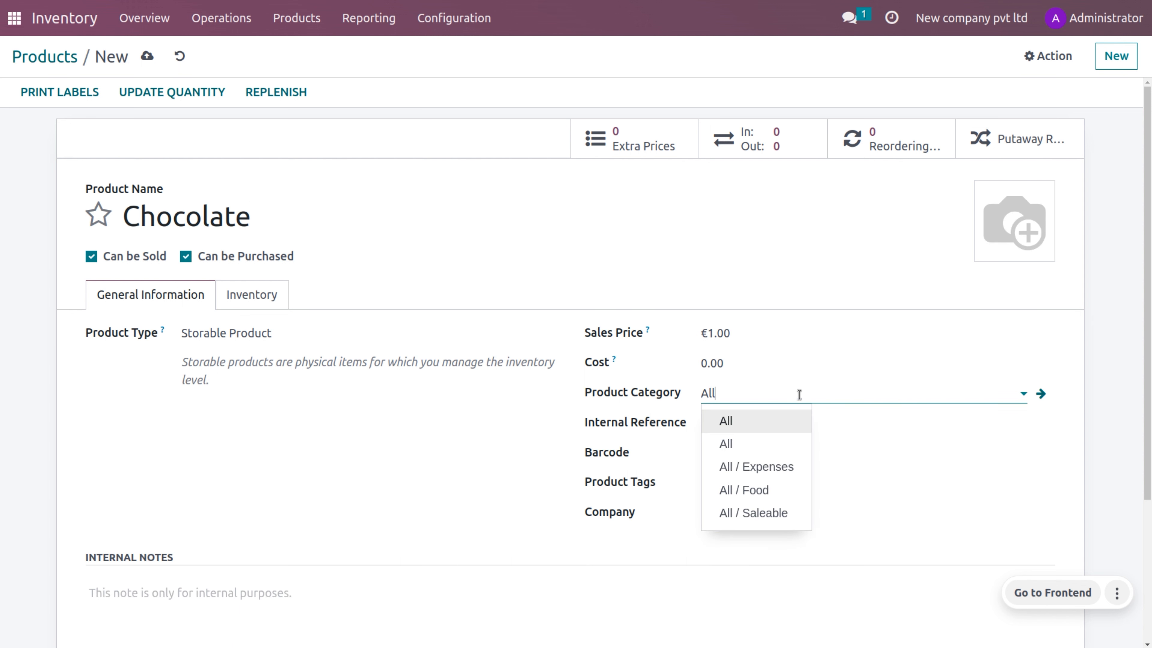
left_click(772, 494)
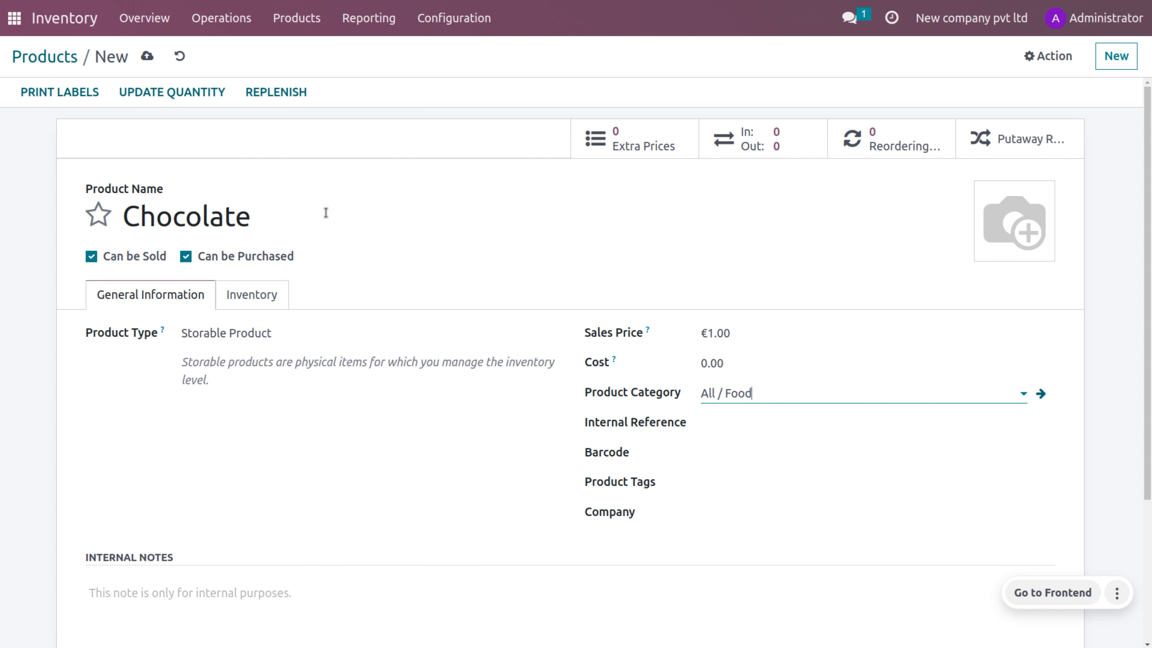
left_click(147, 56)
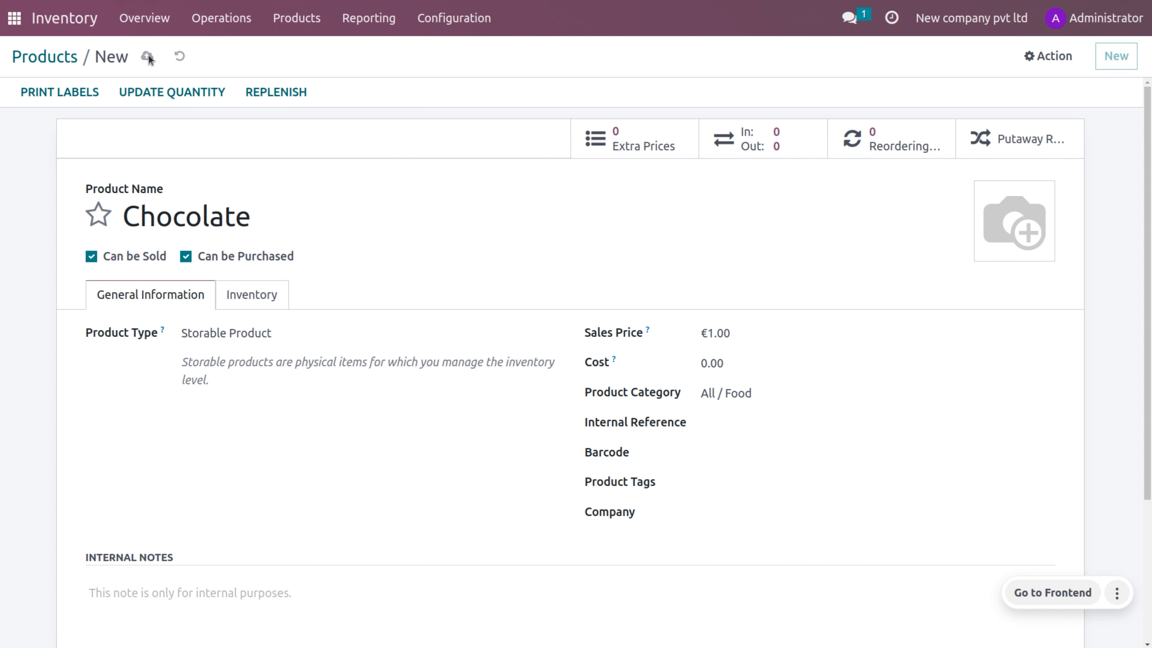
Return to the product overview, remove the Products filter and show the products as a list.
left_click(41, 57)
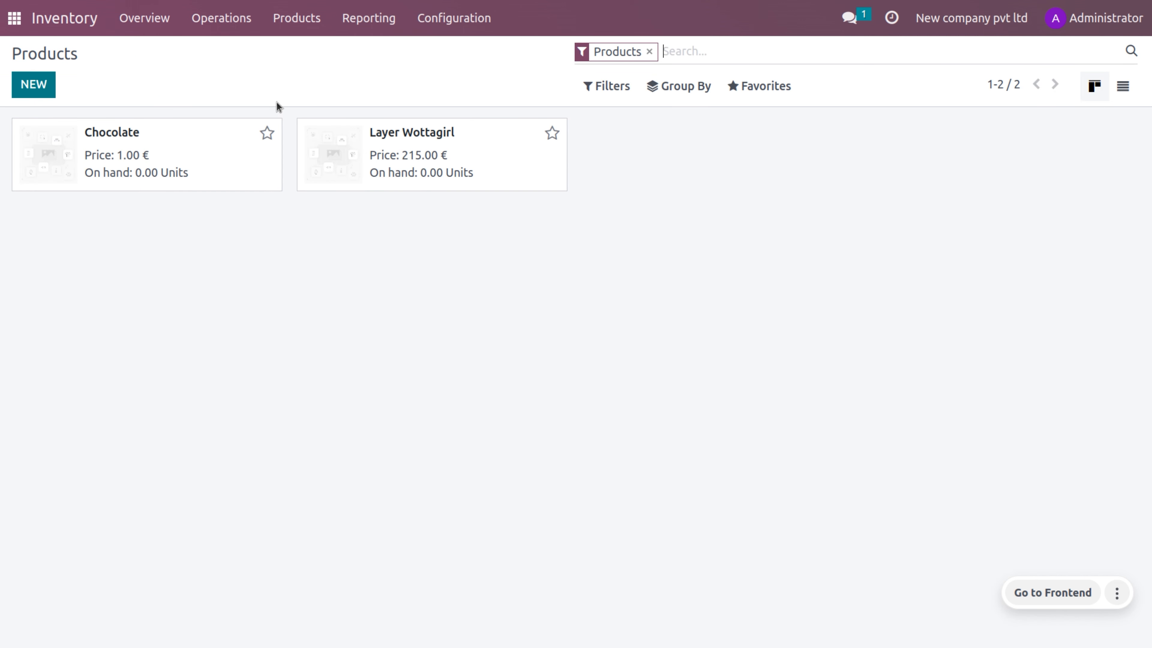
left_click(650, 51)
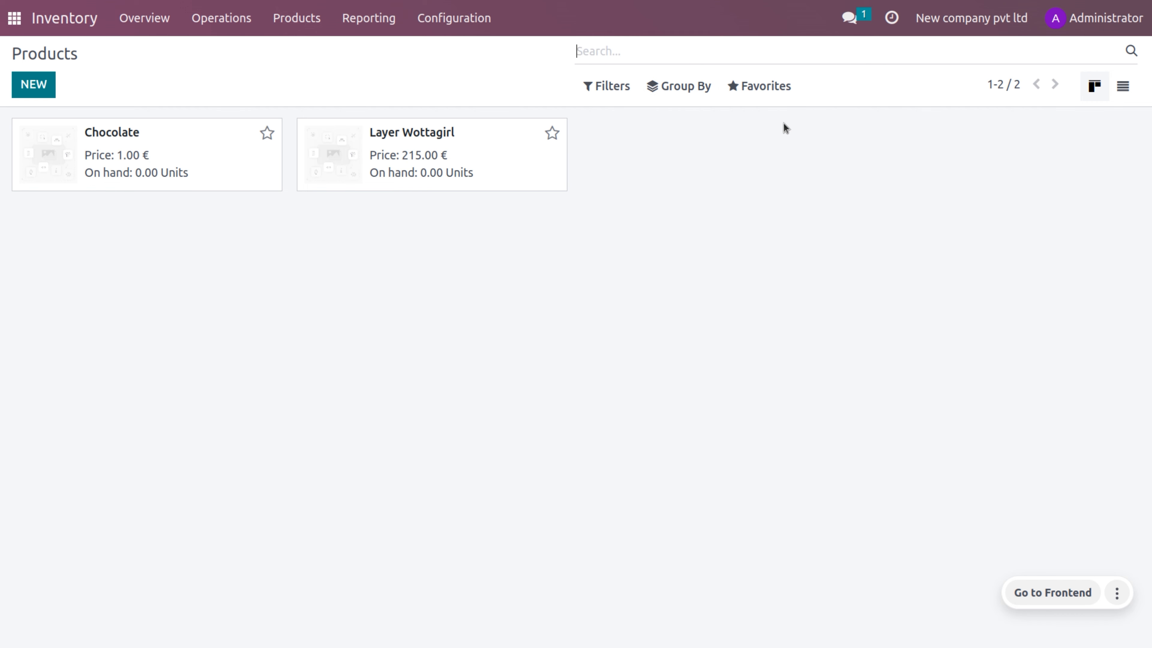
left_click(1126, 97)
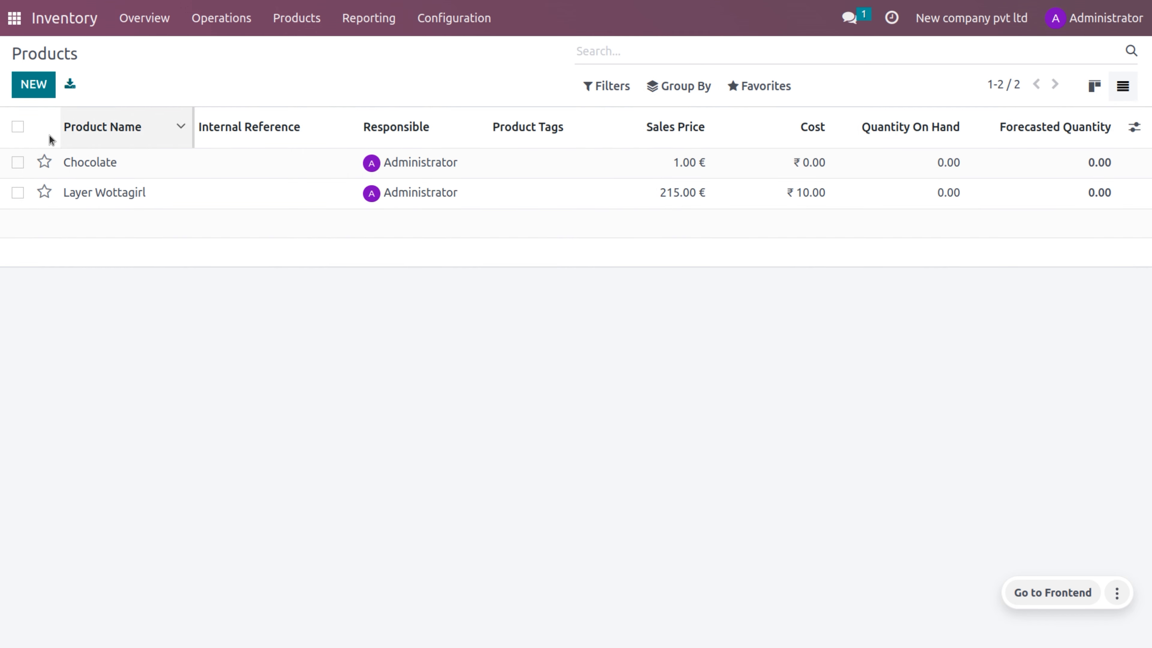
Export the Chocolate product to XLSX as an import-compatible export with the default fields.
left_click(18, 163)
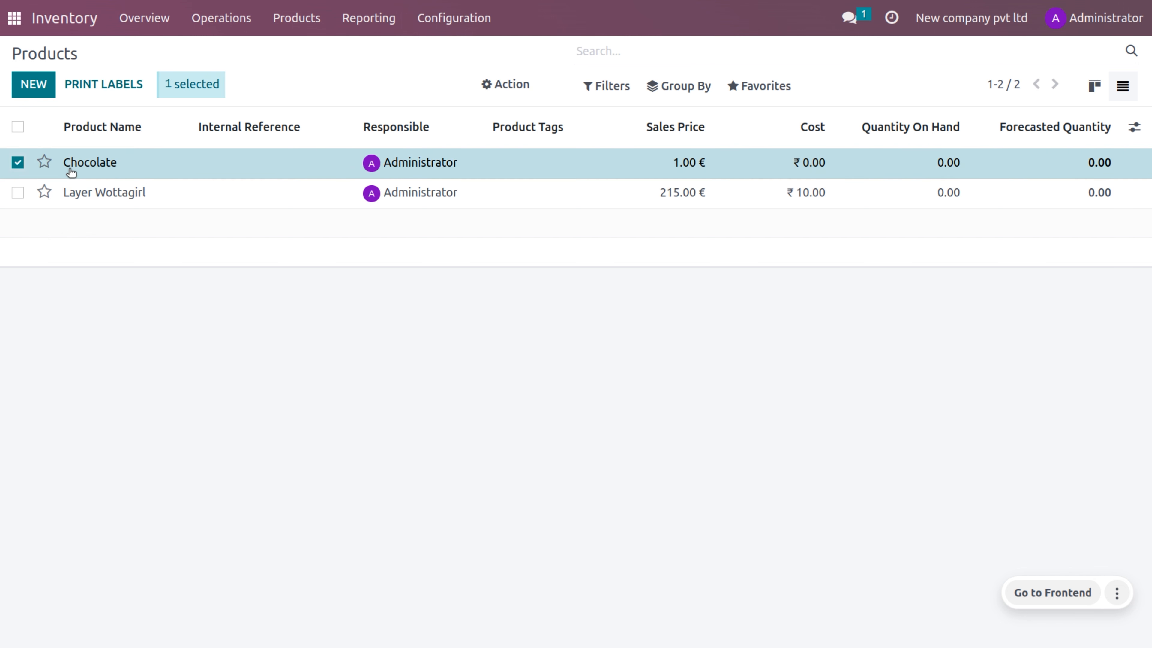
left_click(504, 90)
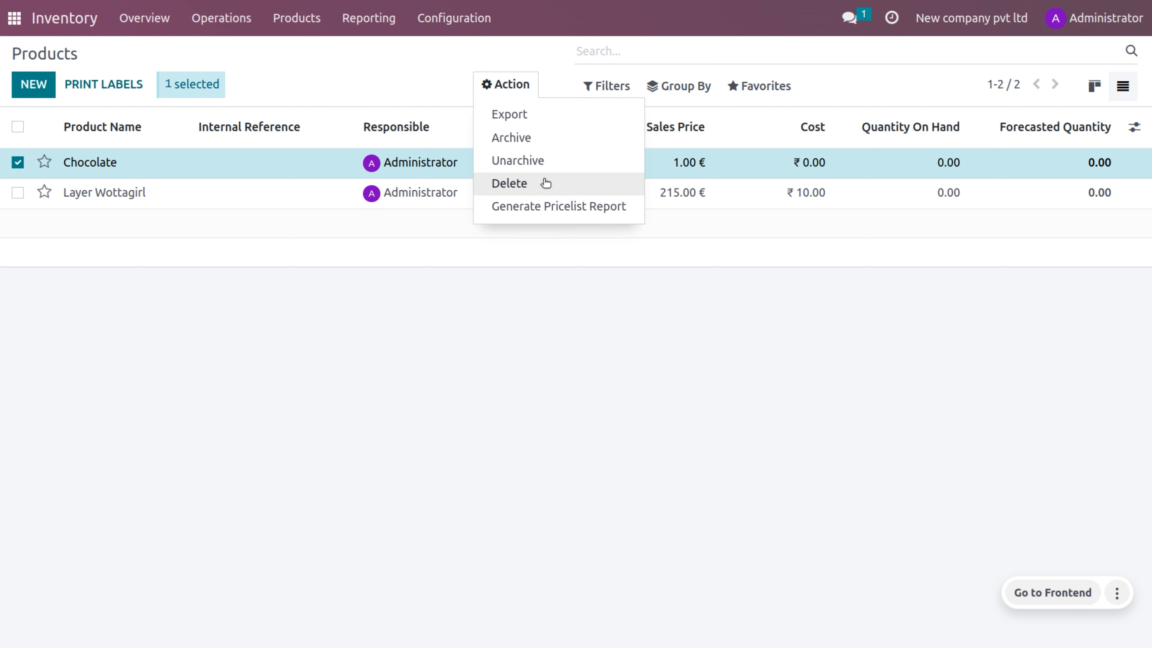
left_click(535, 124)
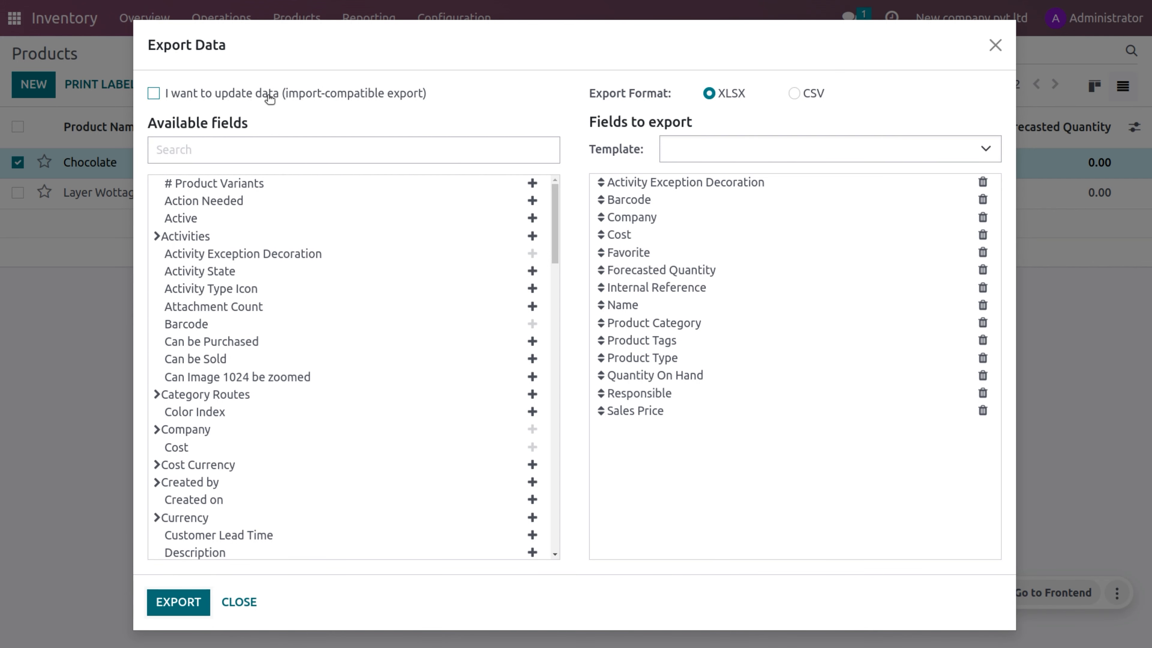
left_click(231, 99)
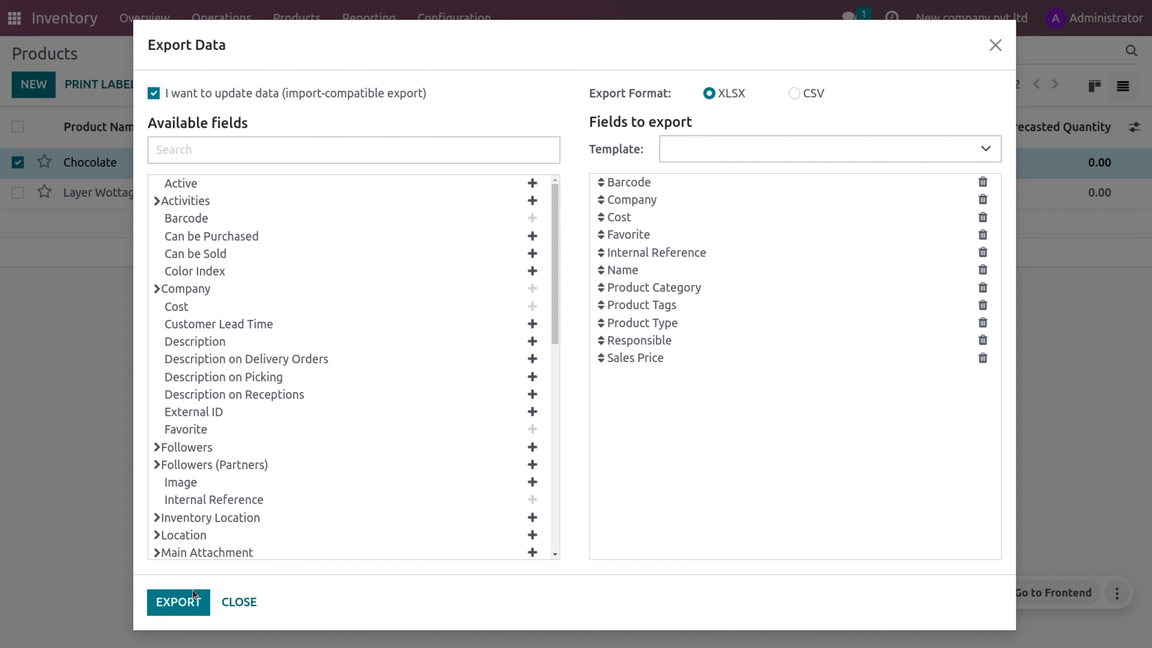
left_click(179, 602)
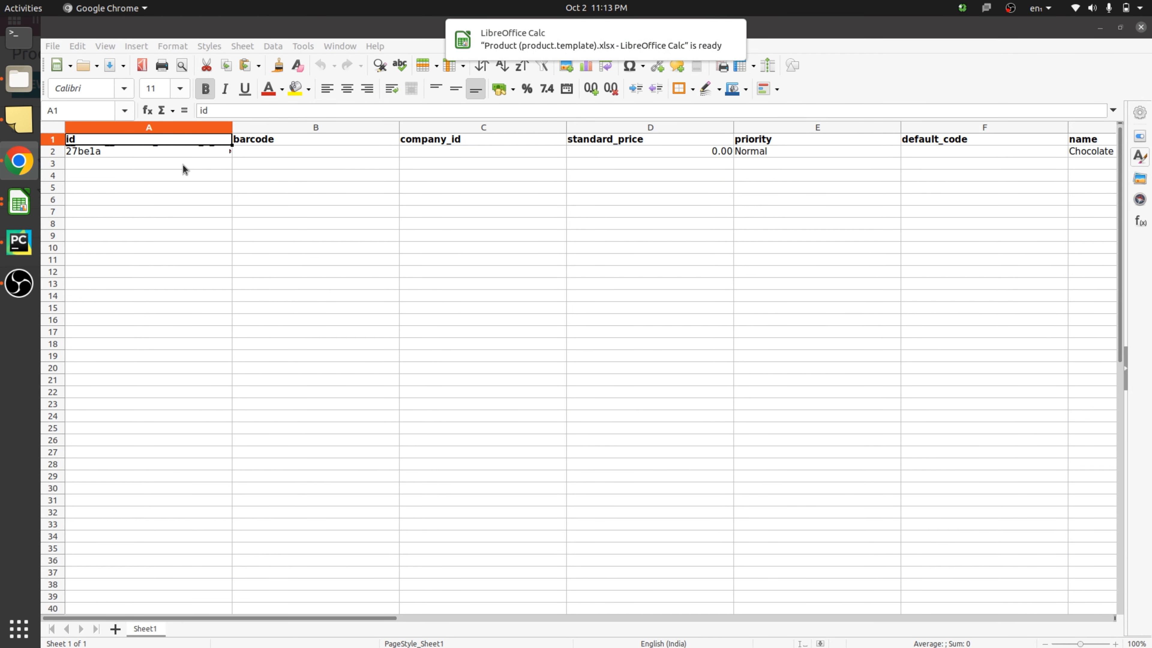
In row 3 of the exported product sheet, enter barcode BK123, standard_price 20 and priority Normal.
left_click(281, 163)
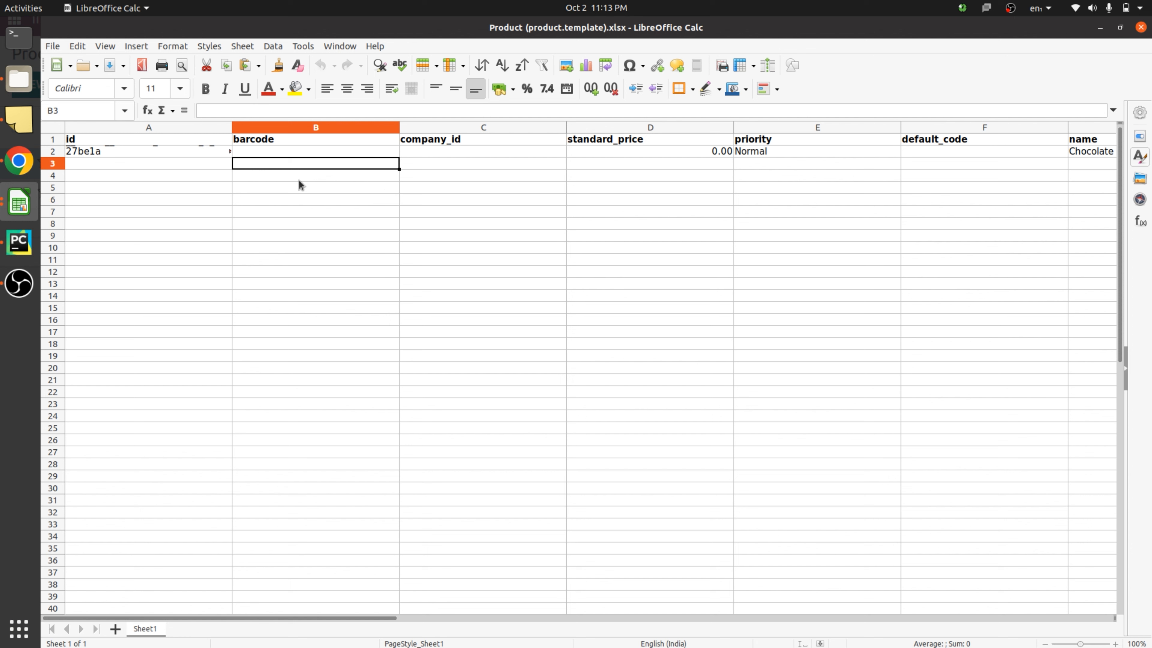
left_click(95, 151)
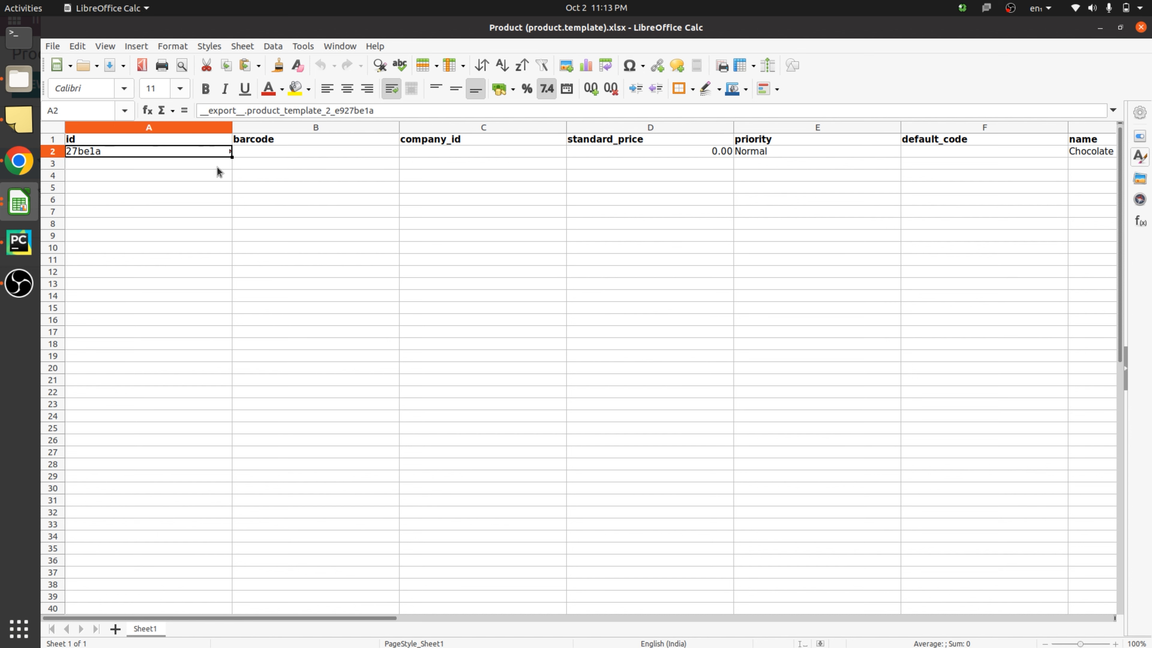
left_click(199, 166)
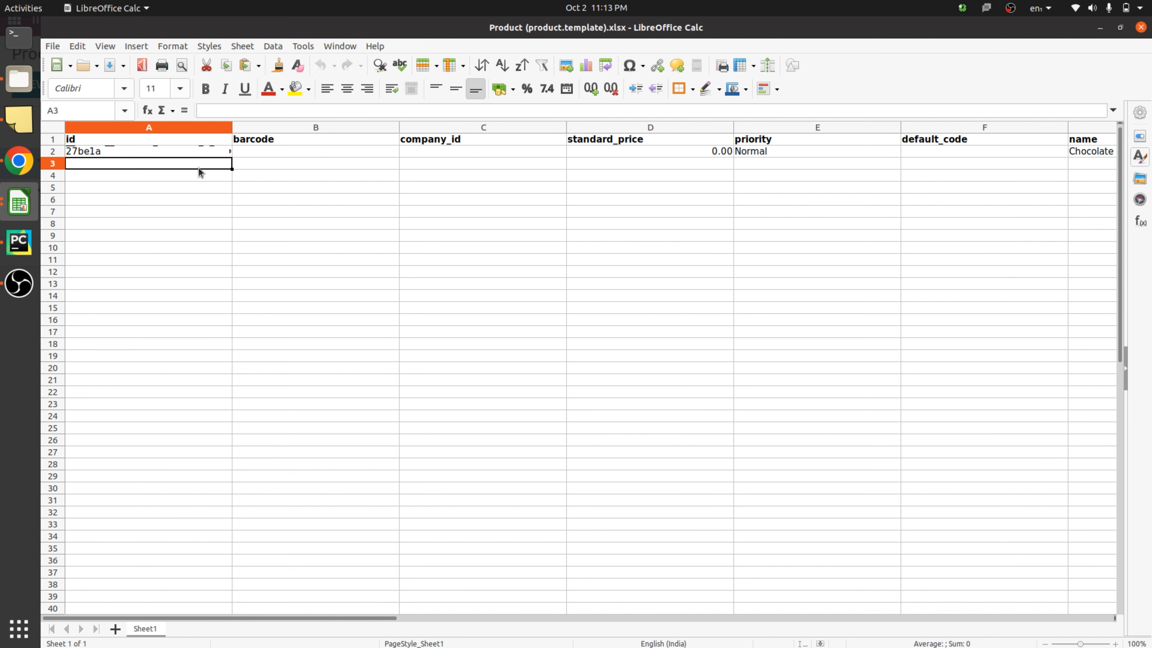
left_click(298, 164)
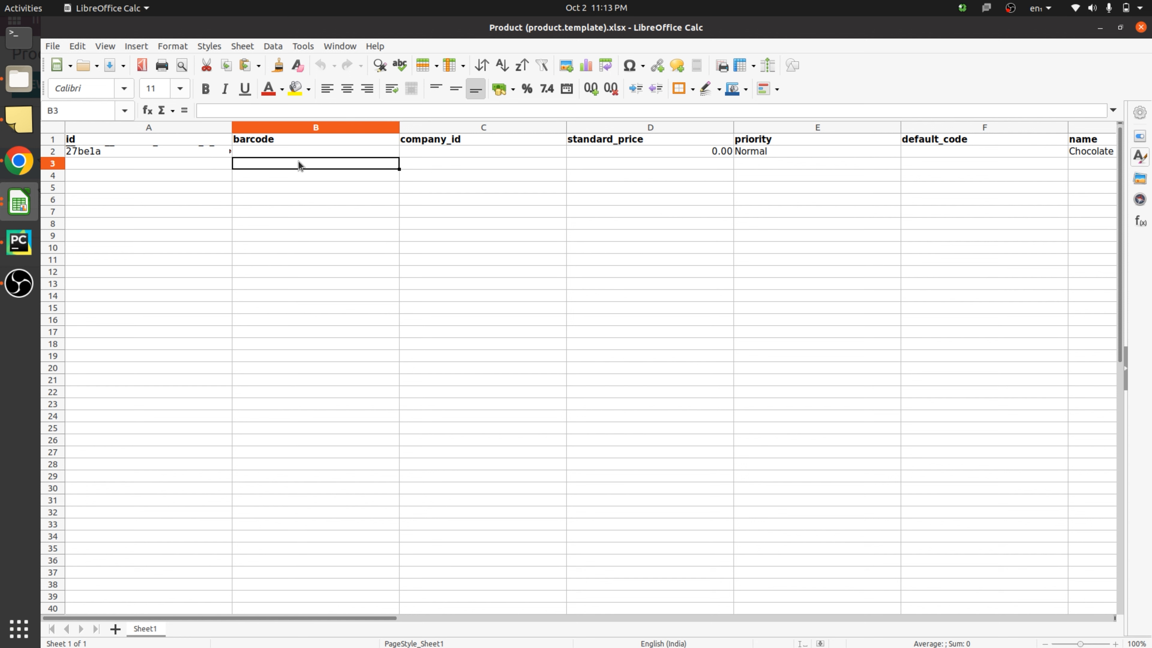
type("BK")
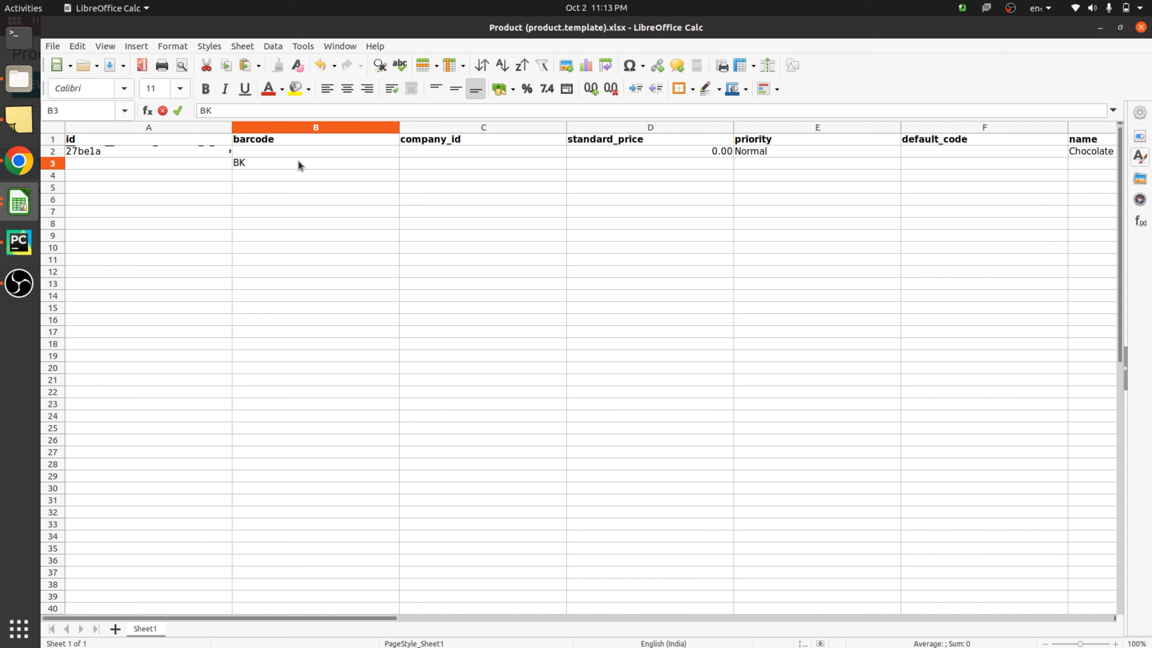
type("123")
left_click(720, 166)
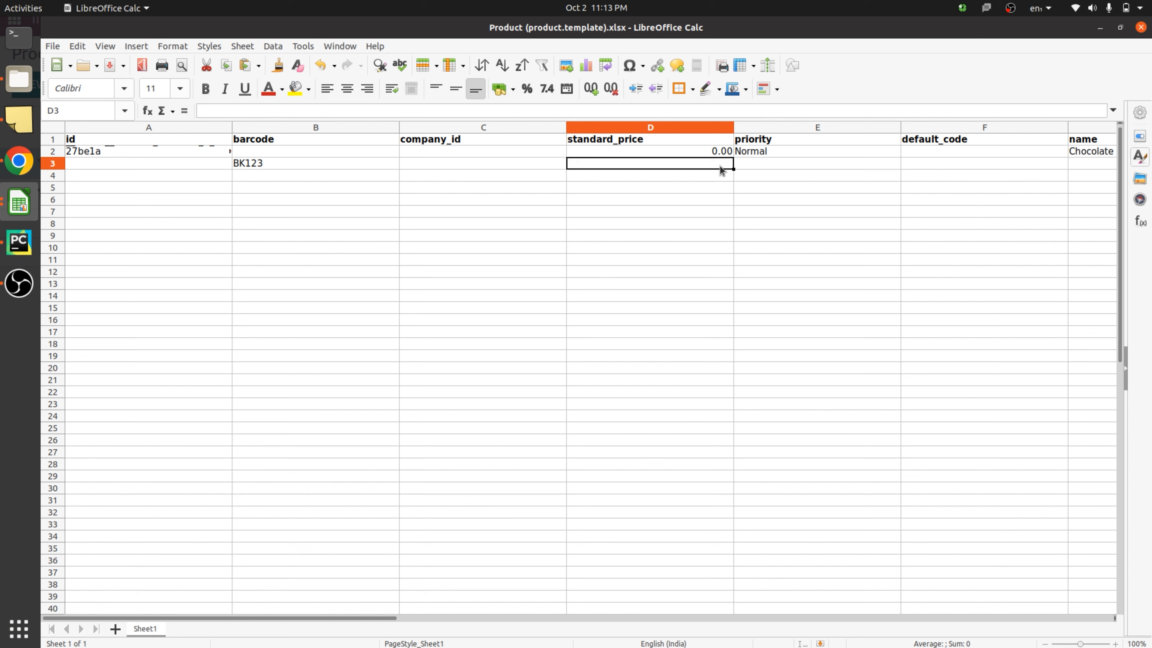
type("20")
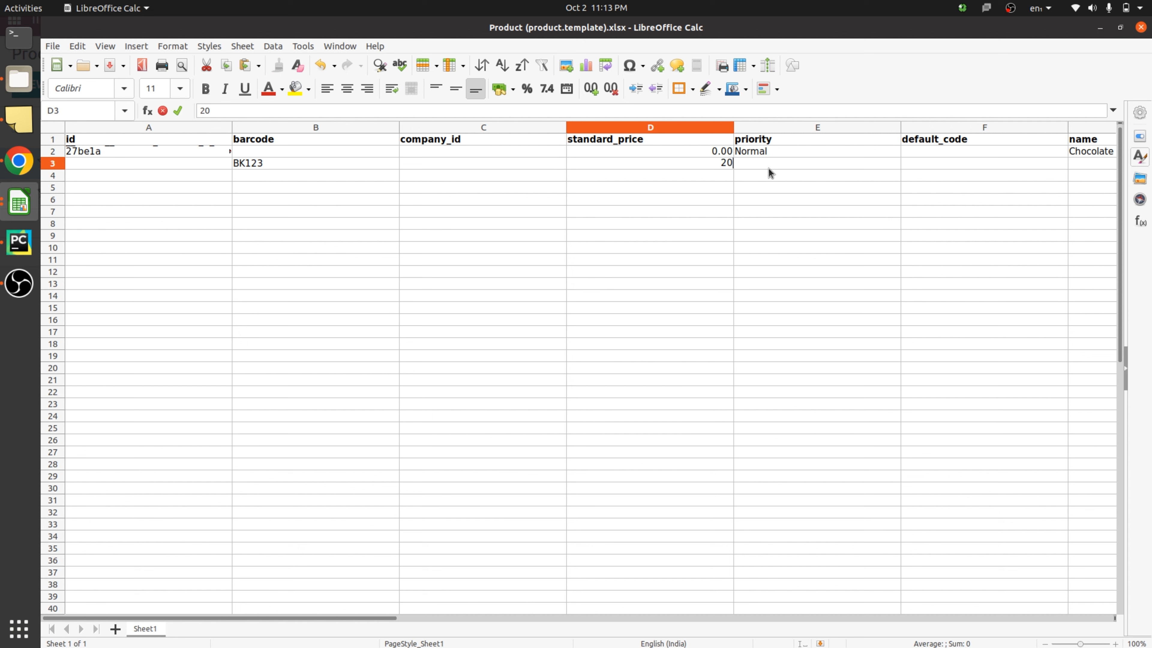
left_click(769, 167)
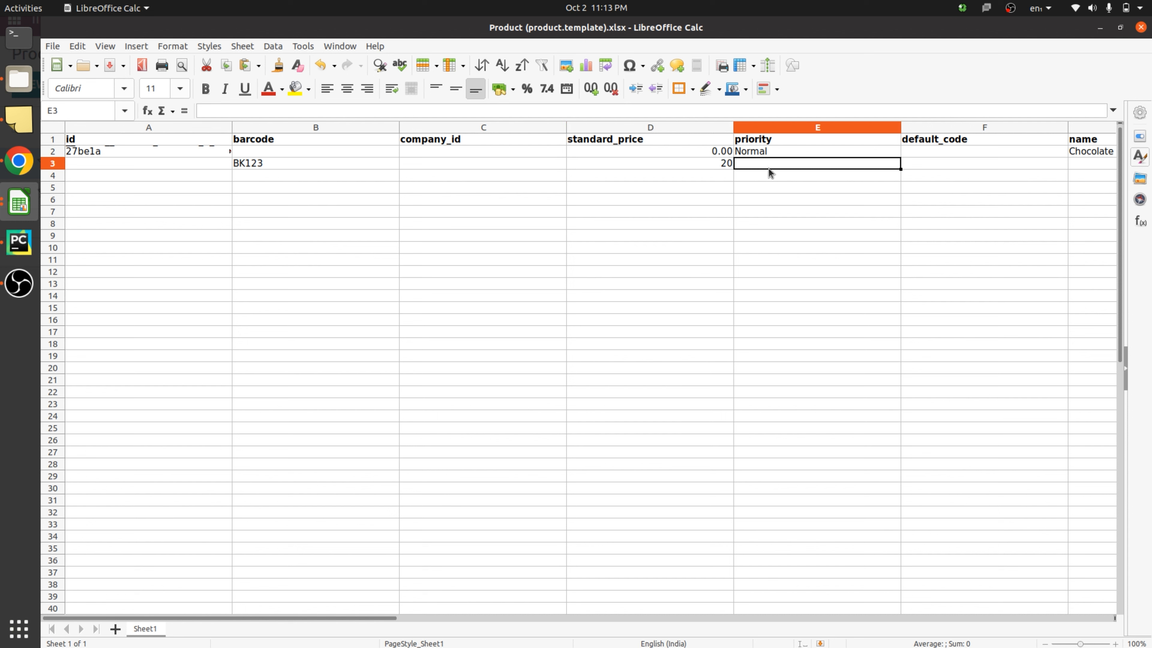
type("N")
key("Tab")
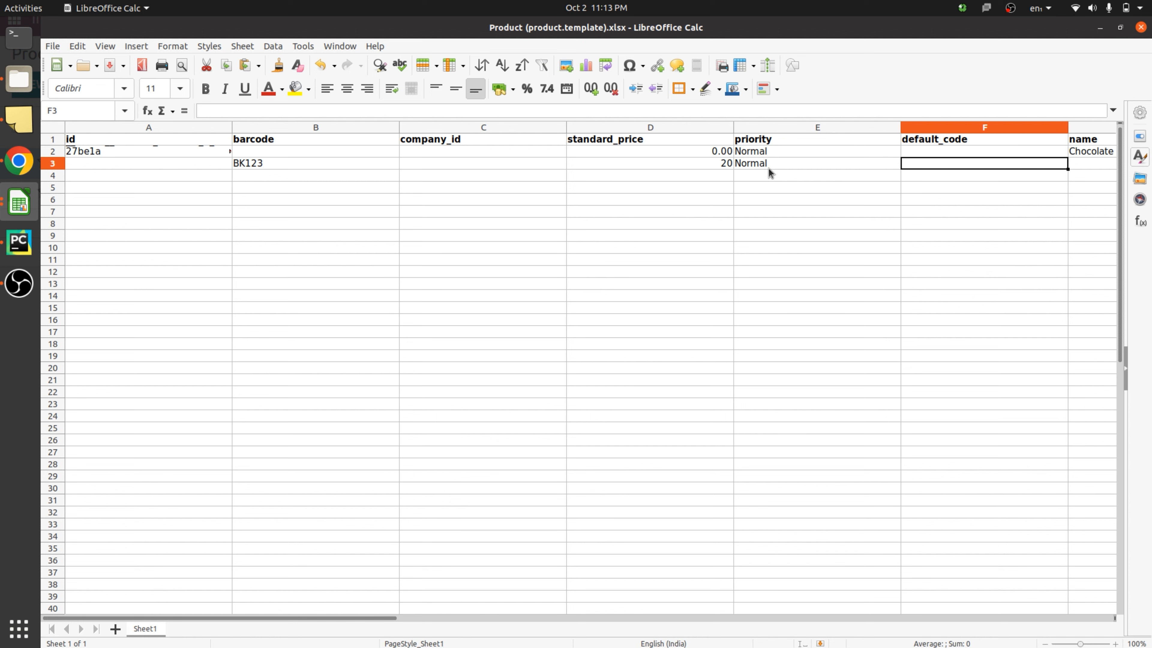
key("Tab")
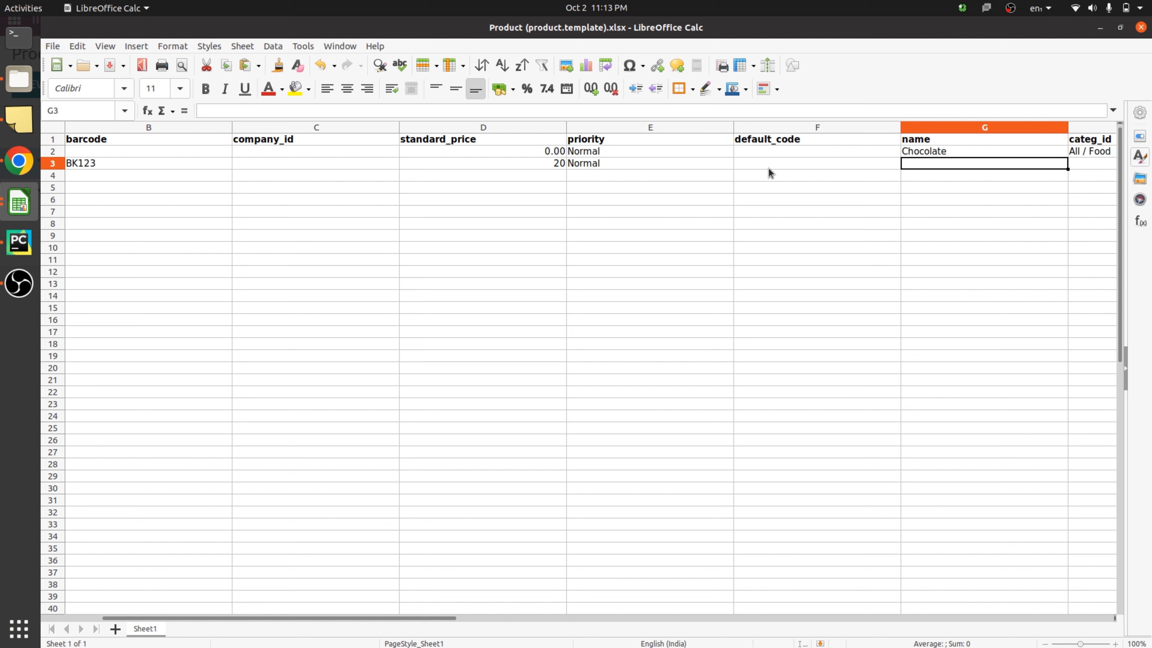
Enter Book as the name and All as the categ_id in row 3.
type("Book")
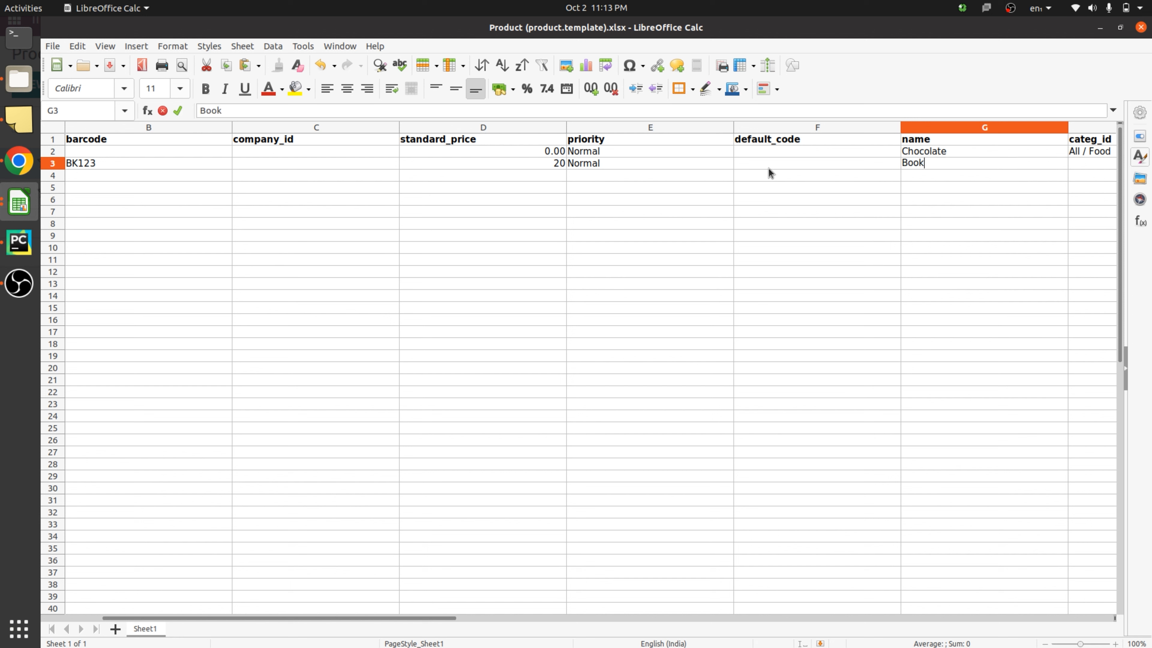
key("Tab")
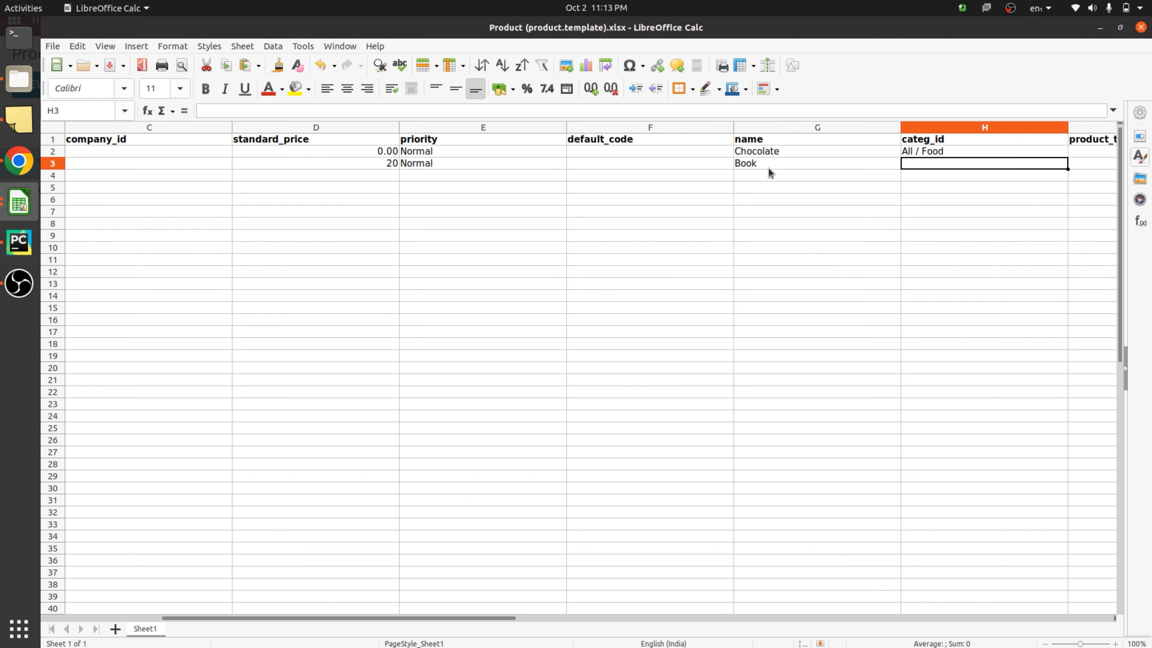
type("a")
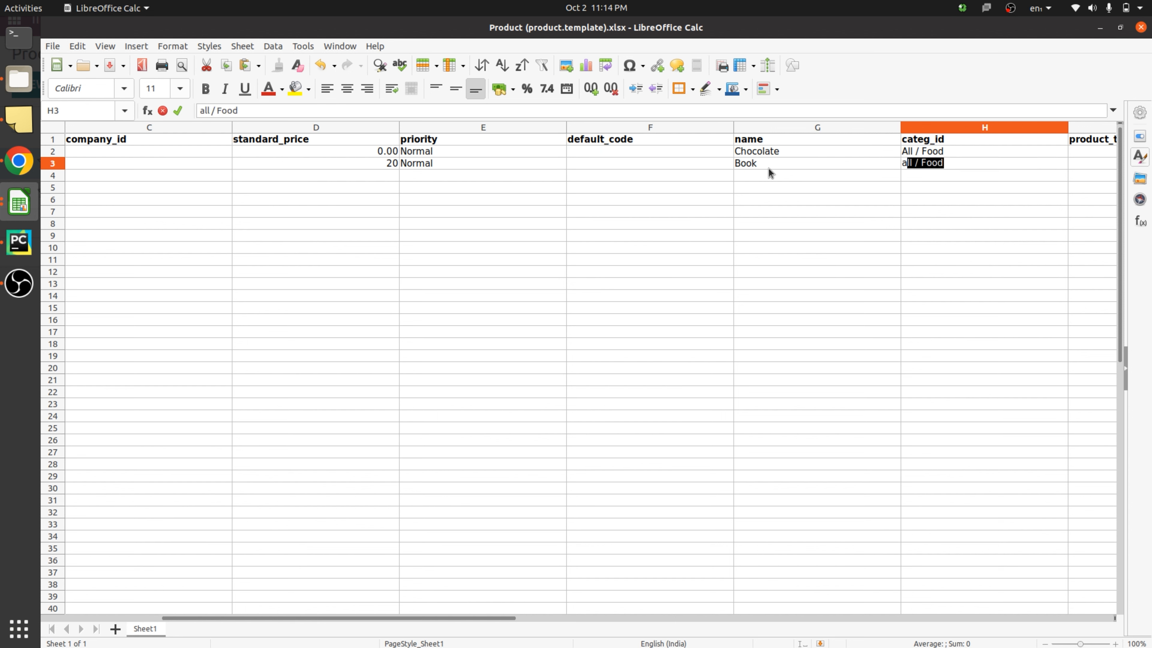
key("Tab")
left_click(769, 168)
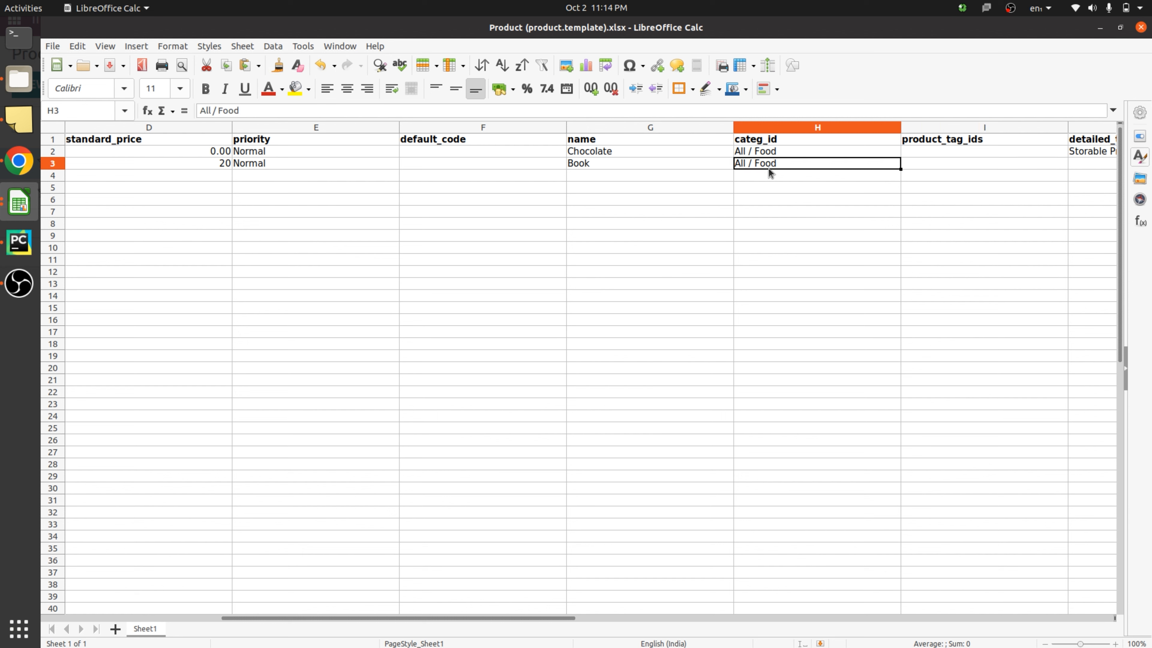
double_click(788, 158)
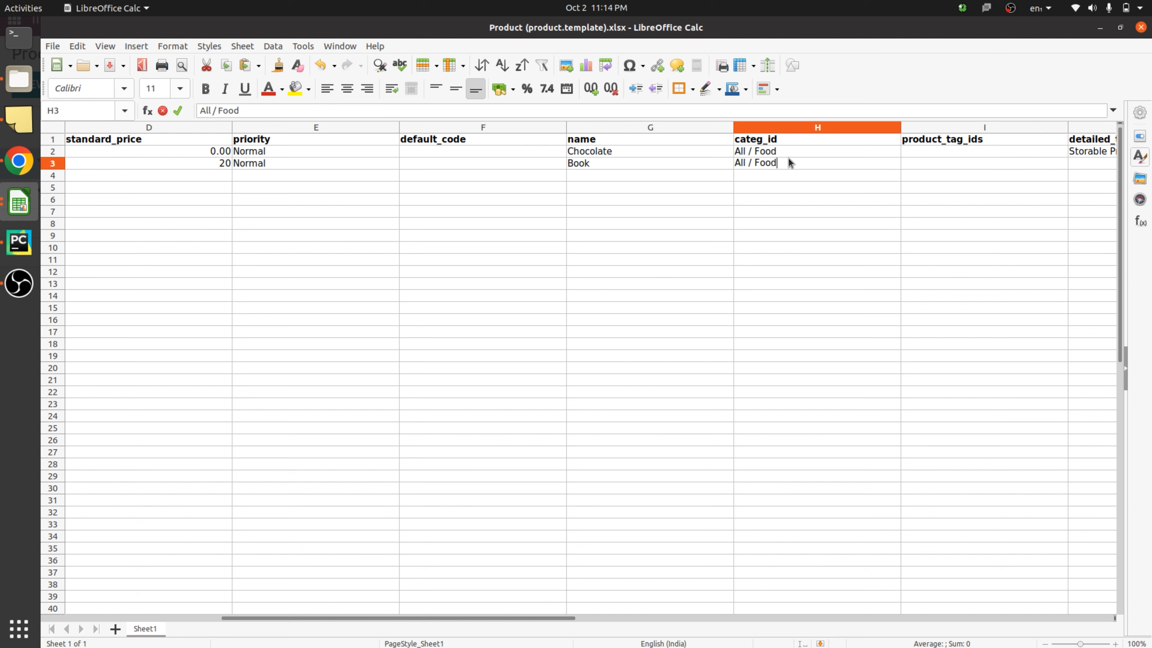
key("BackSpace")
key("BackSpace")
key("BackSpace")
key("BackSpace")
left_click(942, 170)
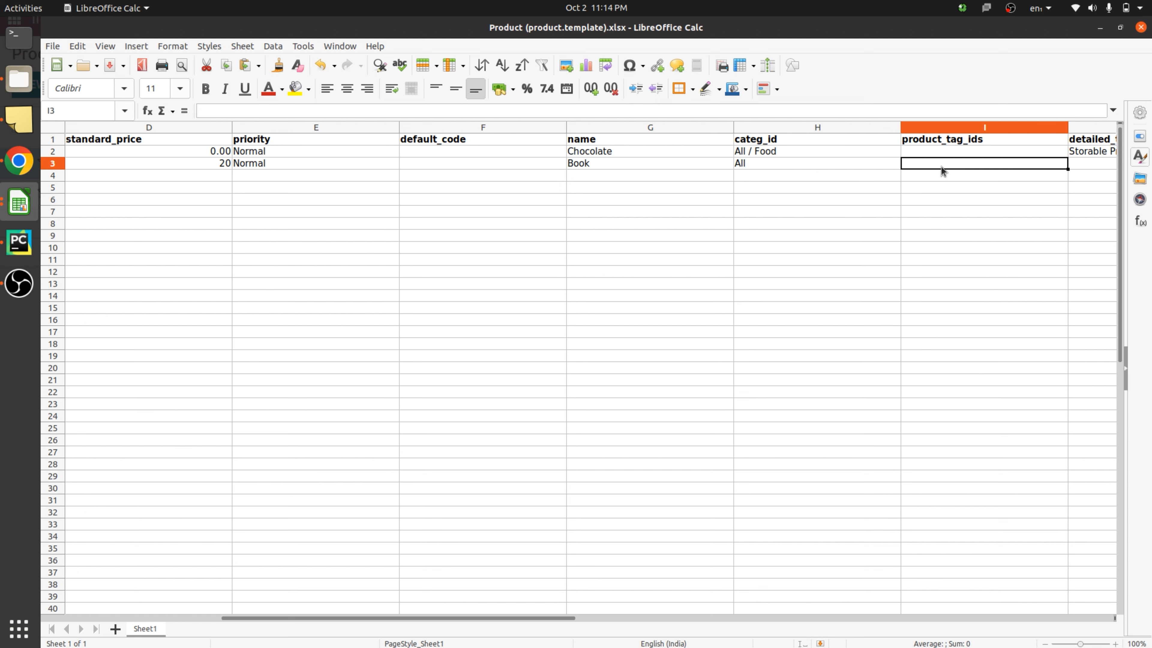
Complete the Book row with detailed_type Storable Product, responsible_id Administrator and list_price 50, and save the file in Excel 2007–365 format.
key("Tab")
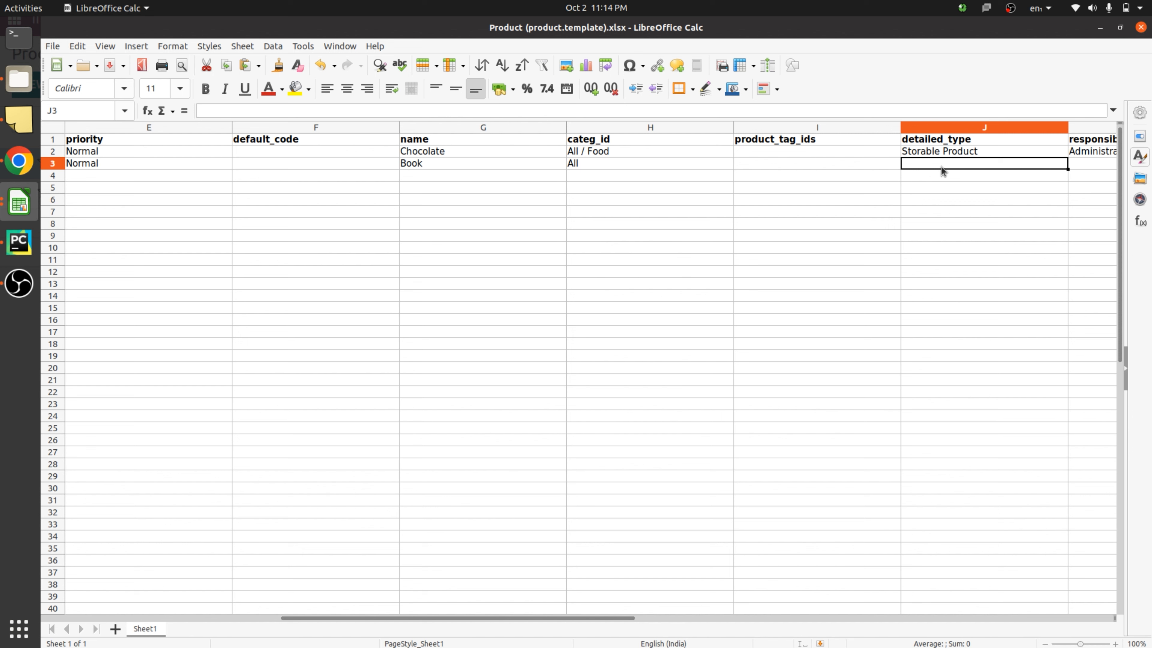
type("Storable Product")
key("Tab")
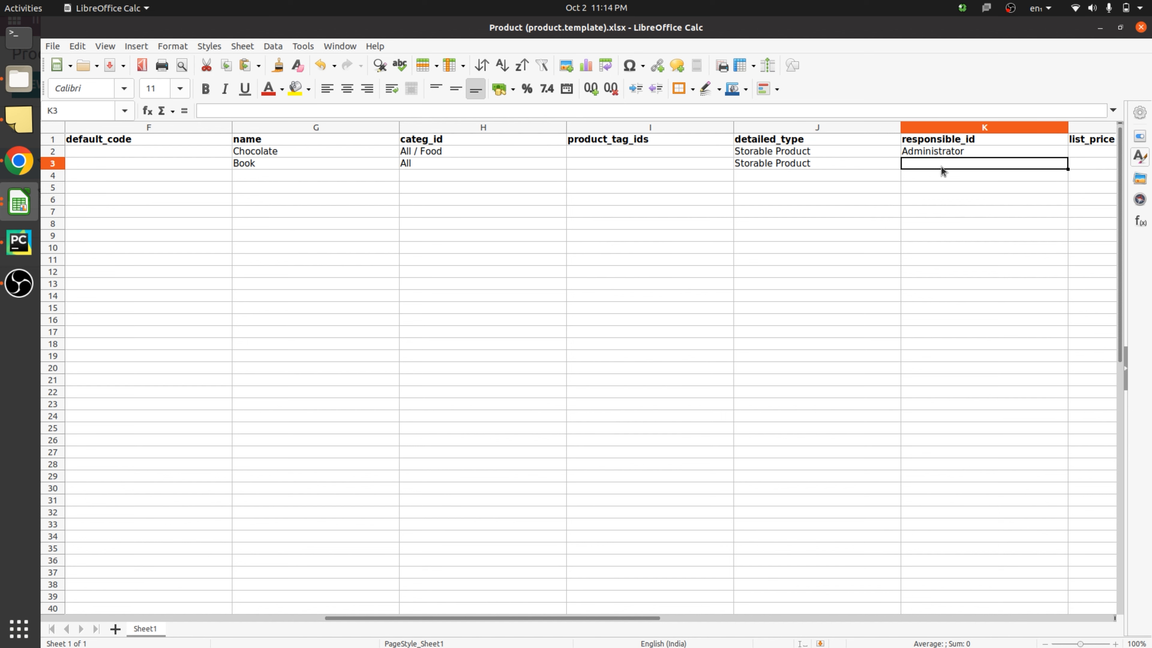
type("A")
key("Tab")
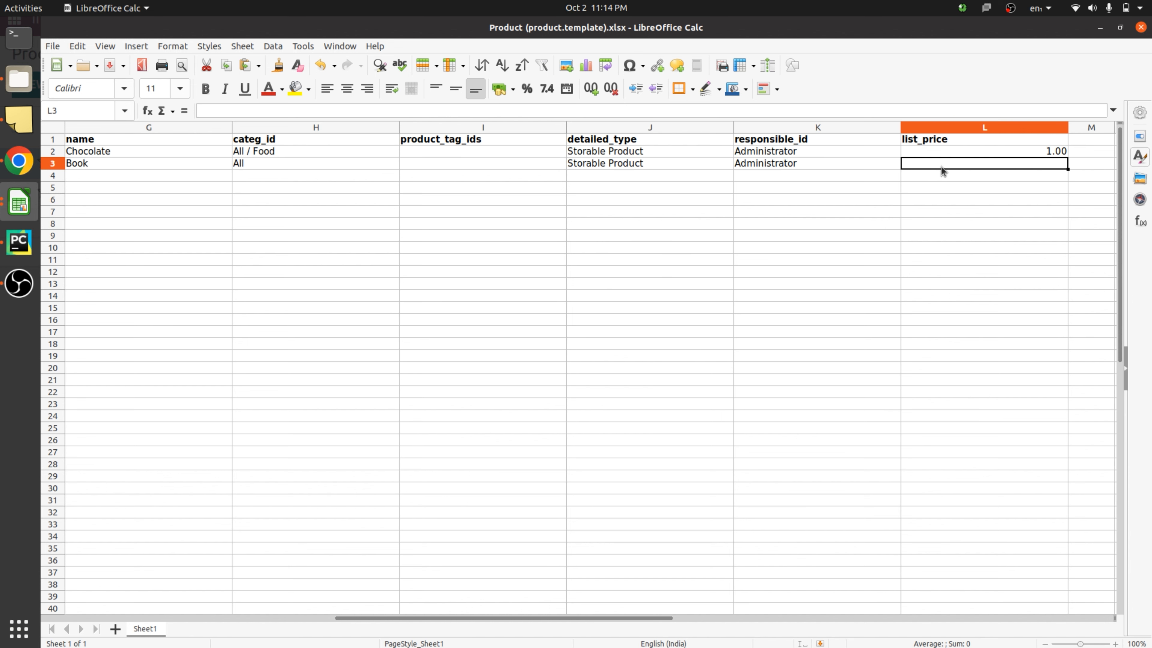
type("50")
key("Tab")
key("Tab")
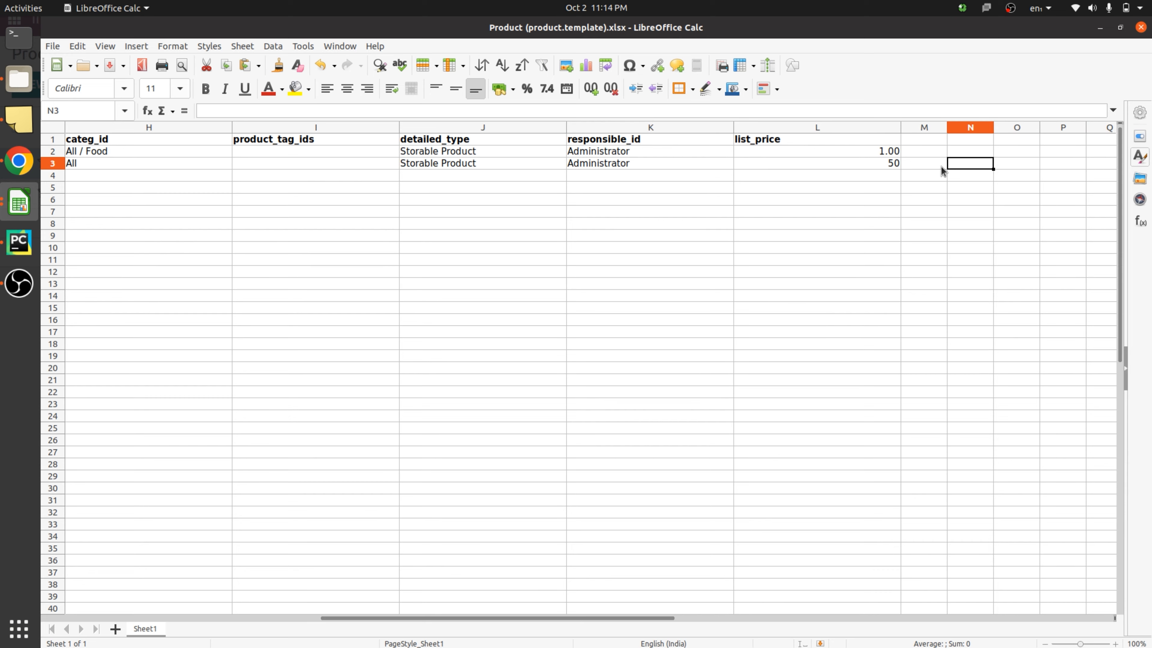
key("ctrl+s")
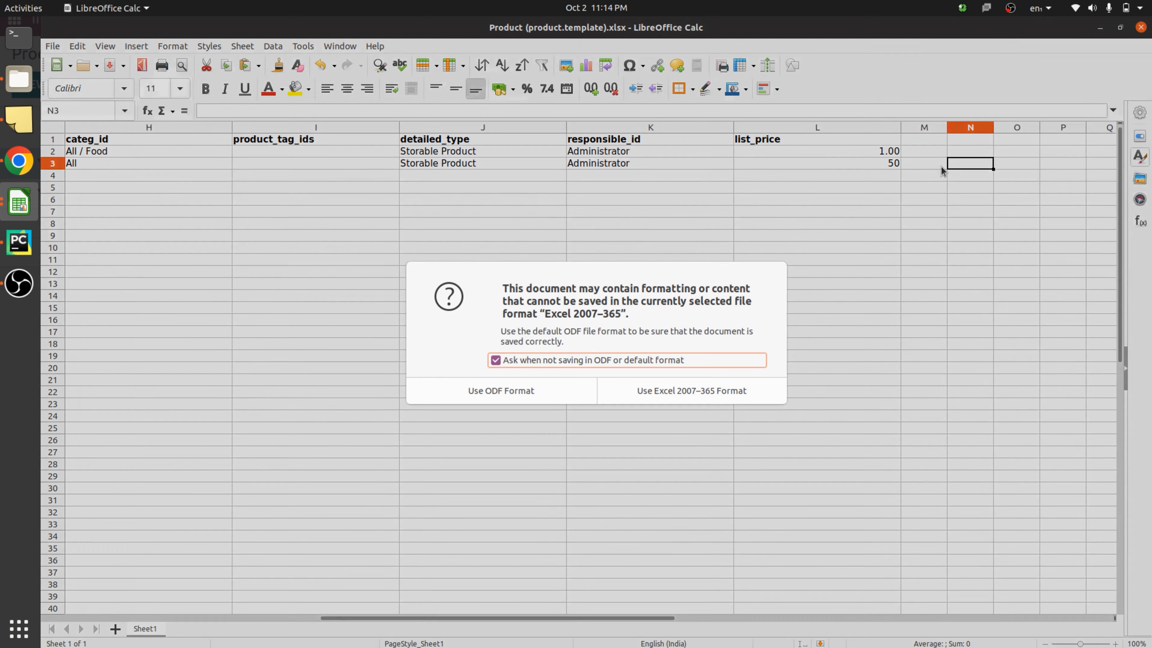
left_click(742, 391)
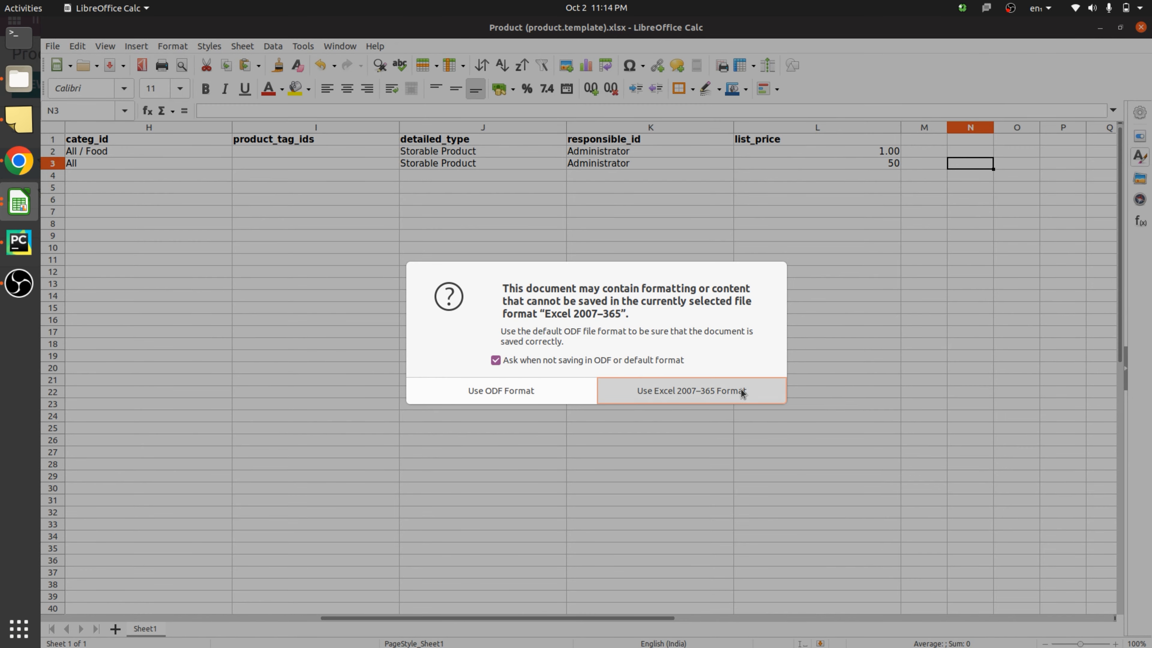
Delete the entire Chocolate row from the sheet.
scroll(369, 269, "left", 4)
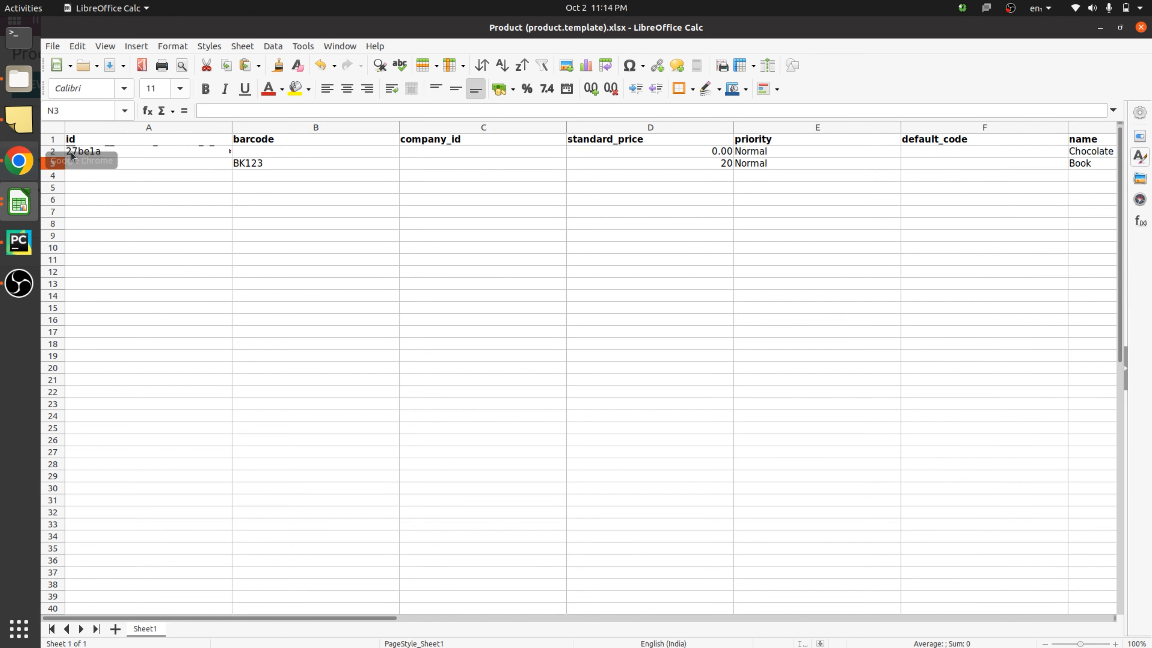
left_click(111, 151)
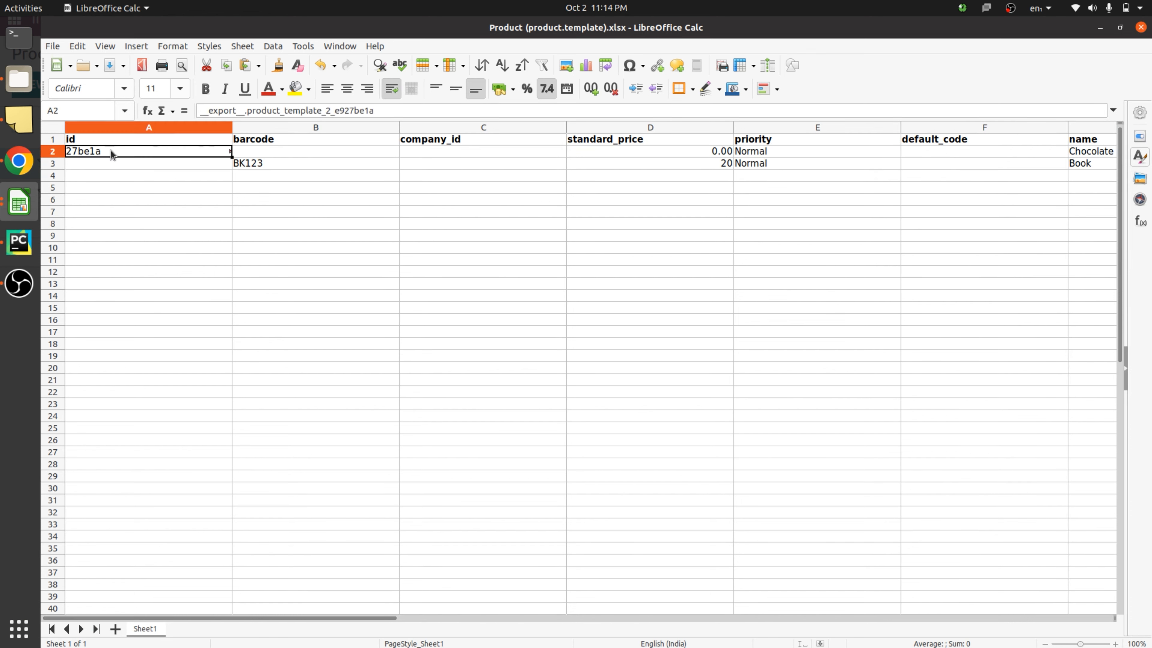
right_click(111, 153)
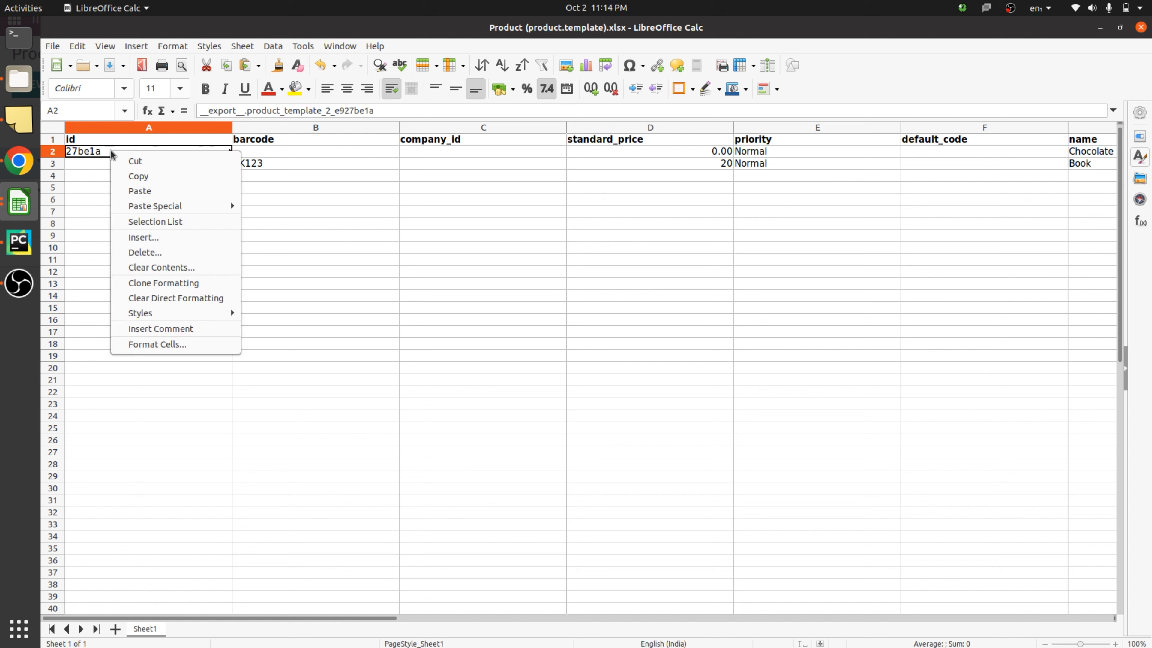
key("Escape")
right_click(49, 154)
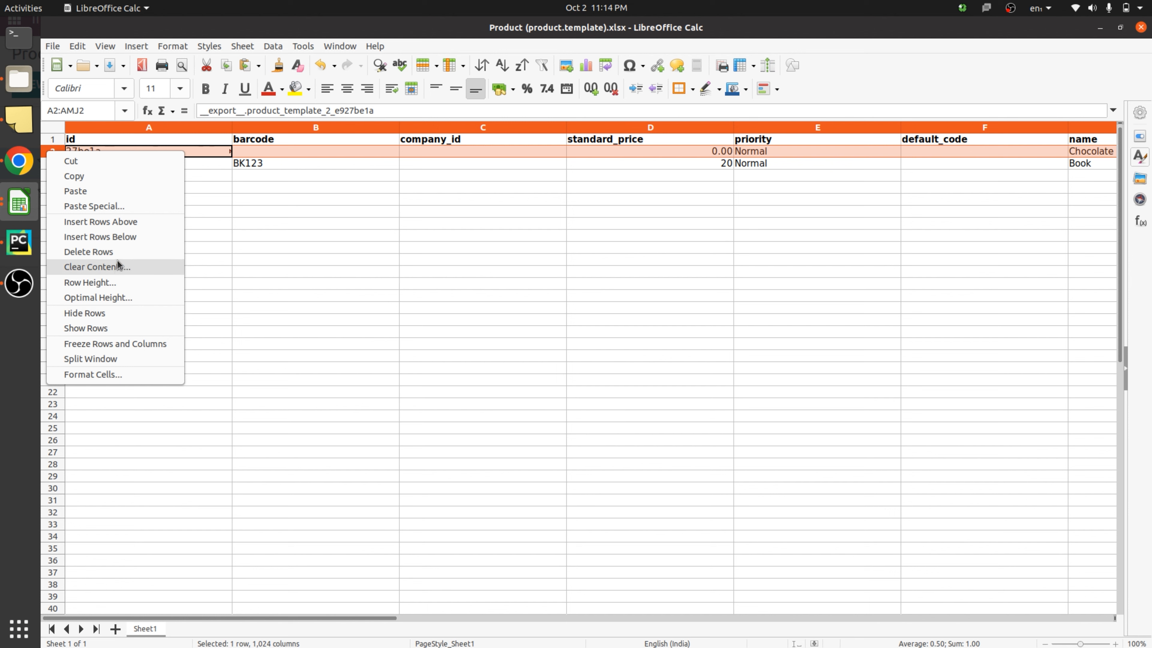
left_click(88, 251)
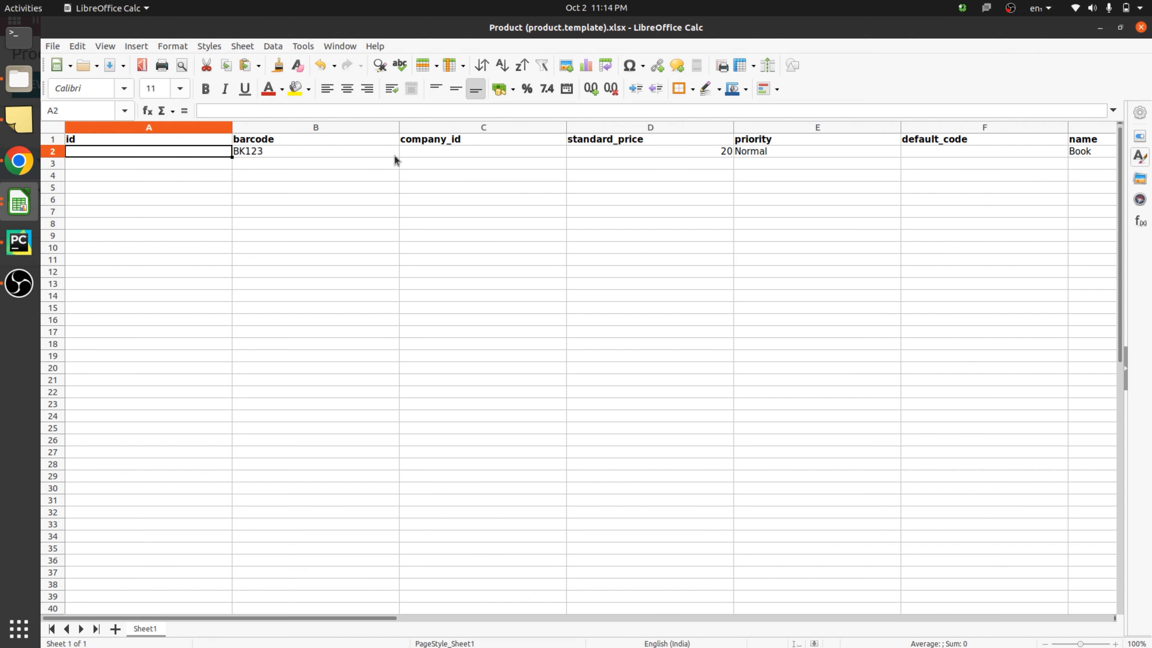
Switch back to Odoo in the browser, close the export dialog and open the record import page for products.
left_click(17, 171)
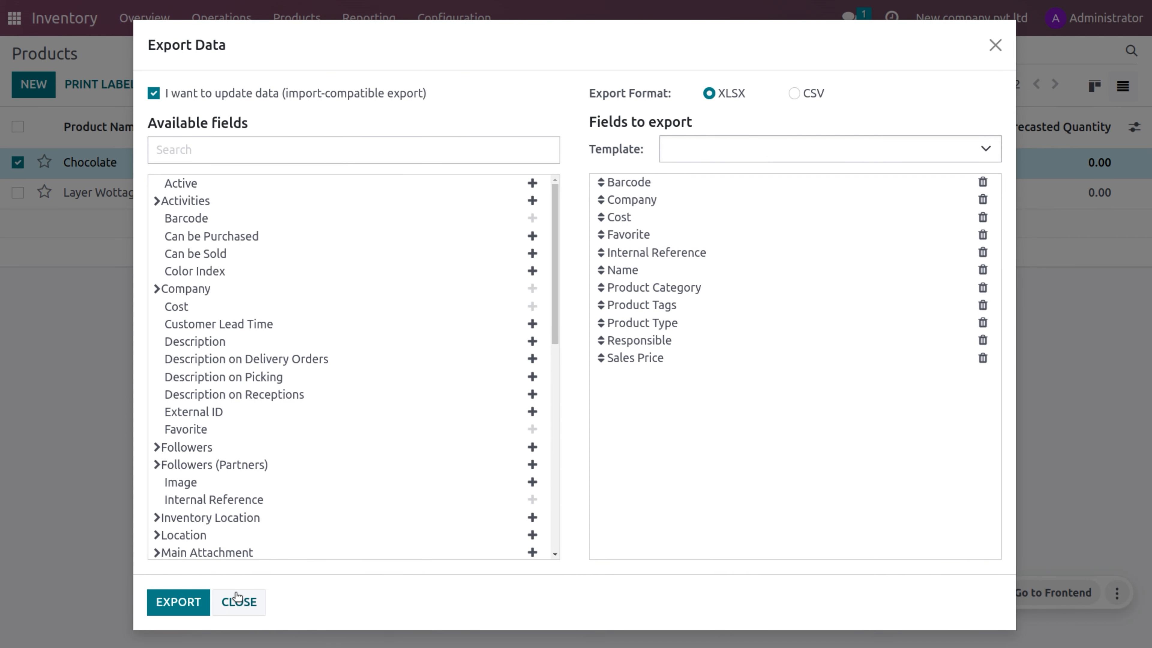
left_click(239, 602)
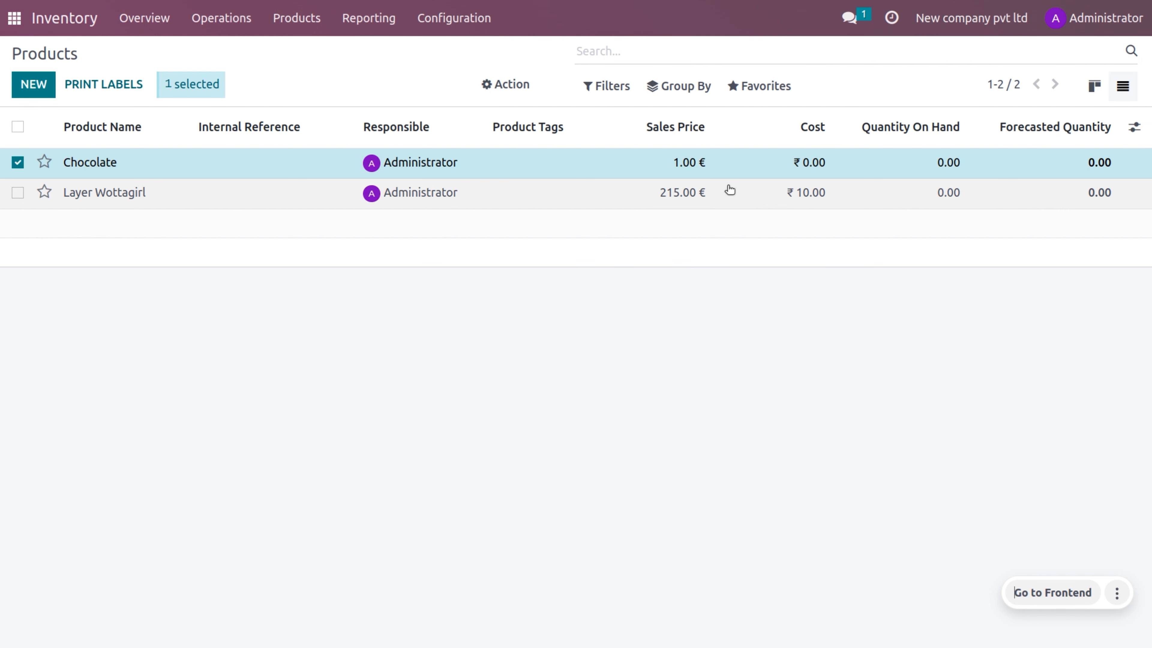
left_click(772, 90)
left_click(787, 144)
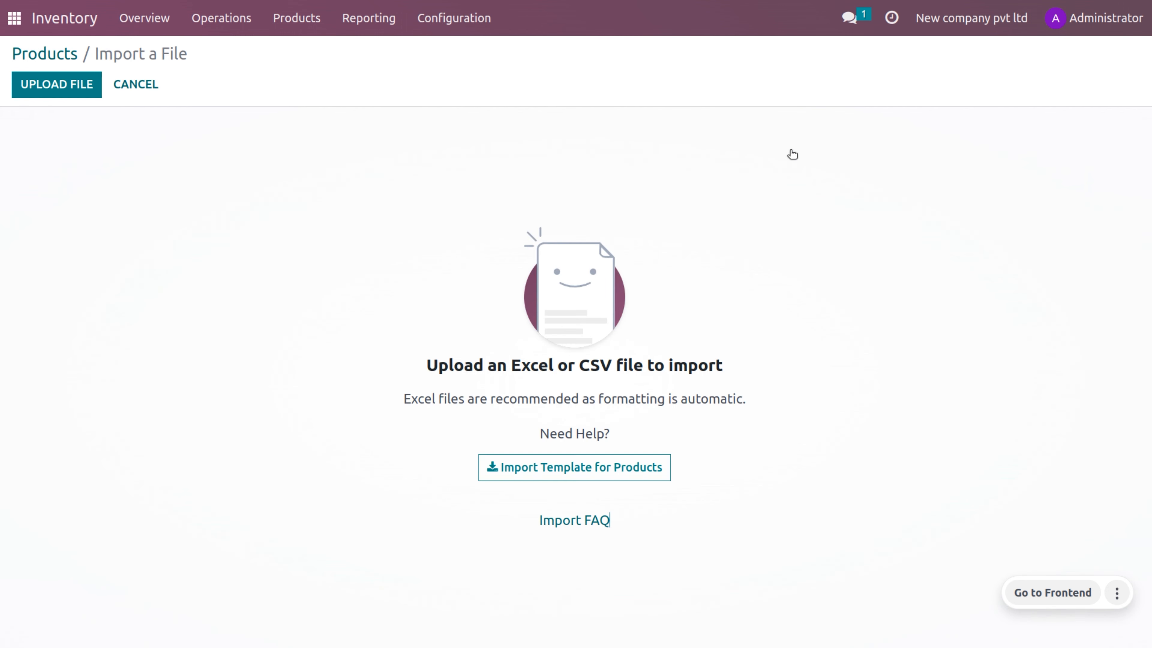
Upload Product (product.template).xlsx from Downloads and test the import.
left_click(77, 92)
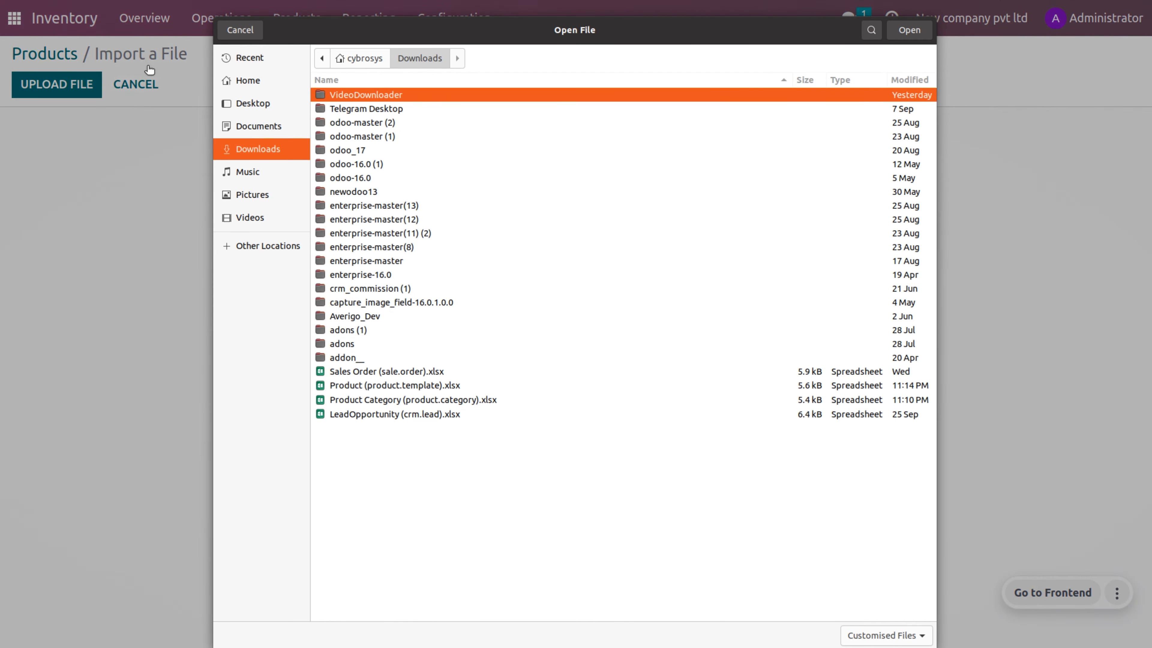
left_click(531, 388)
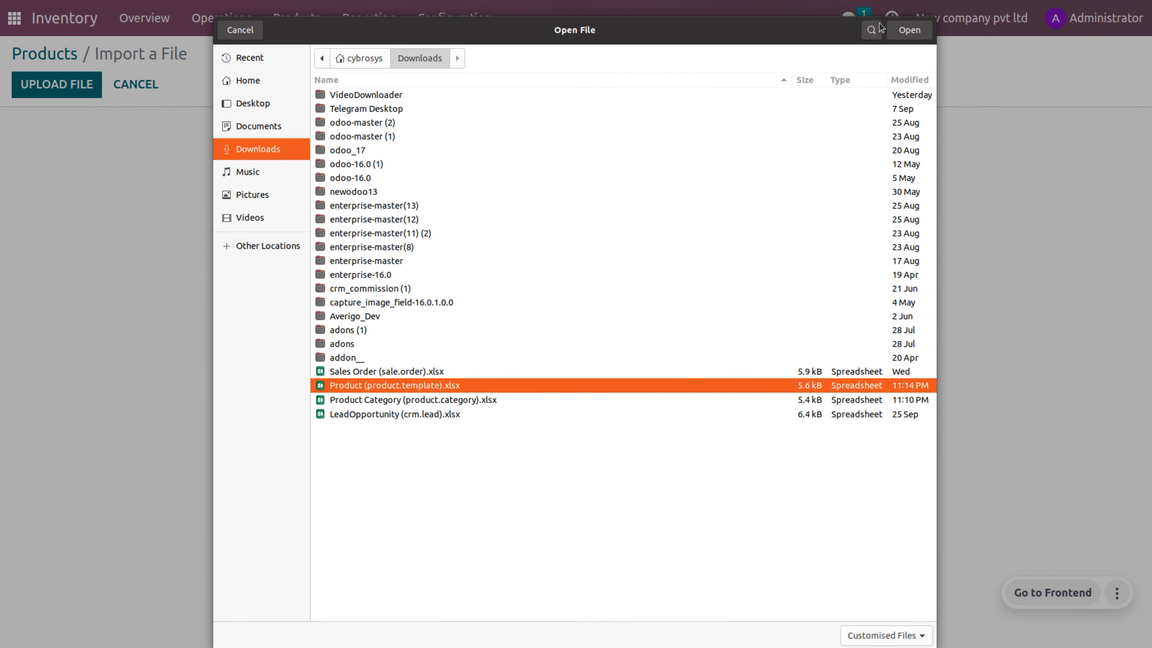
left_click(908, 30)
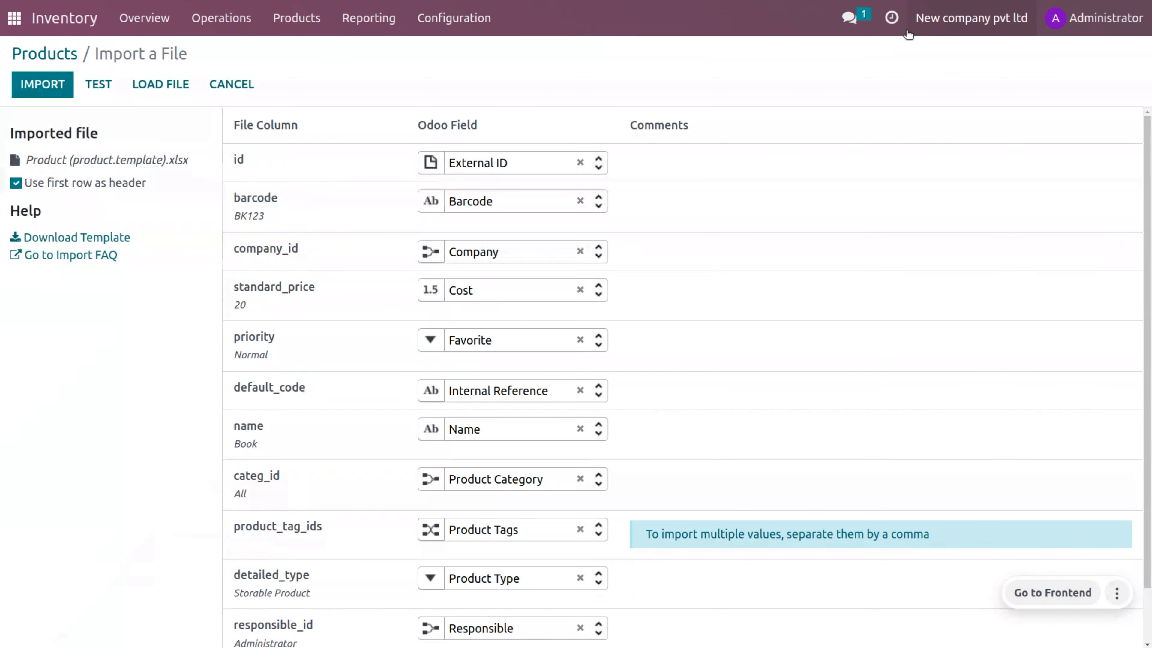
scroll(840, 382, "down", 1)
scroll(839, 376, "up", 1)
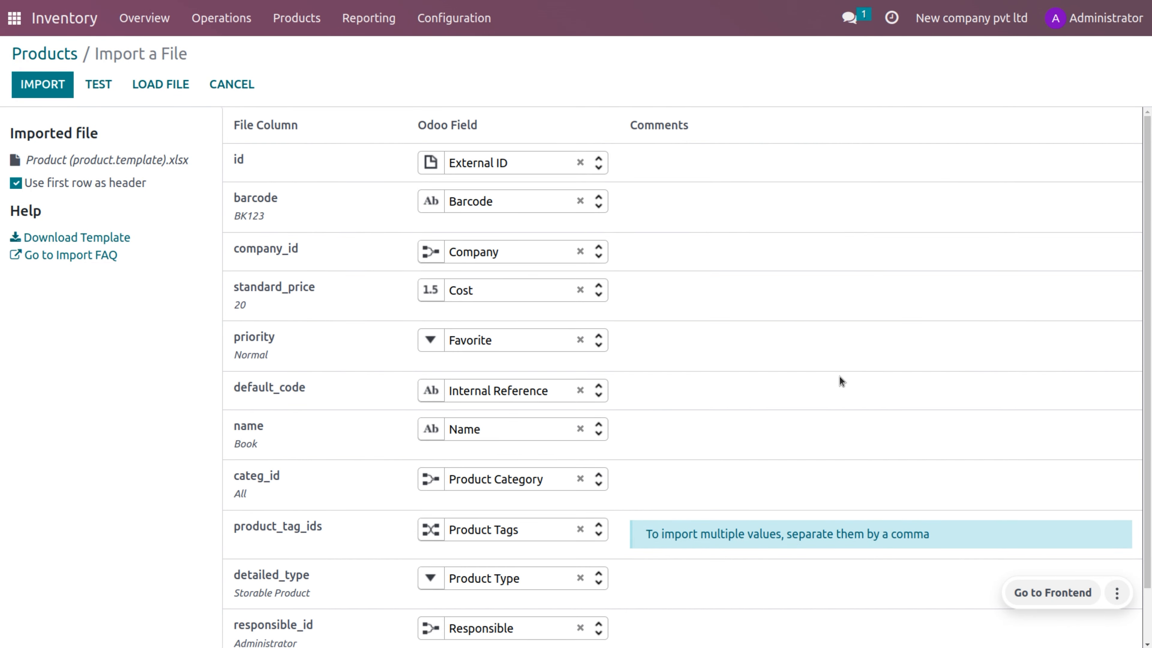
left_click(113, 95)
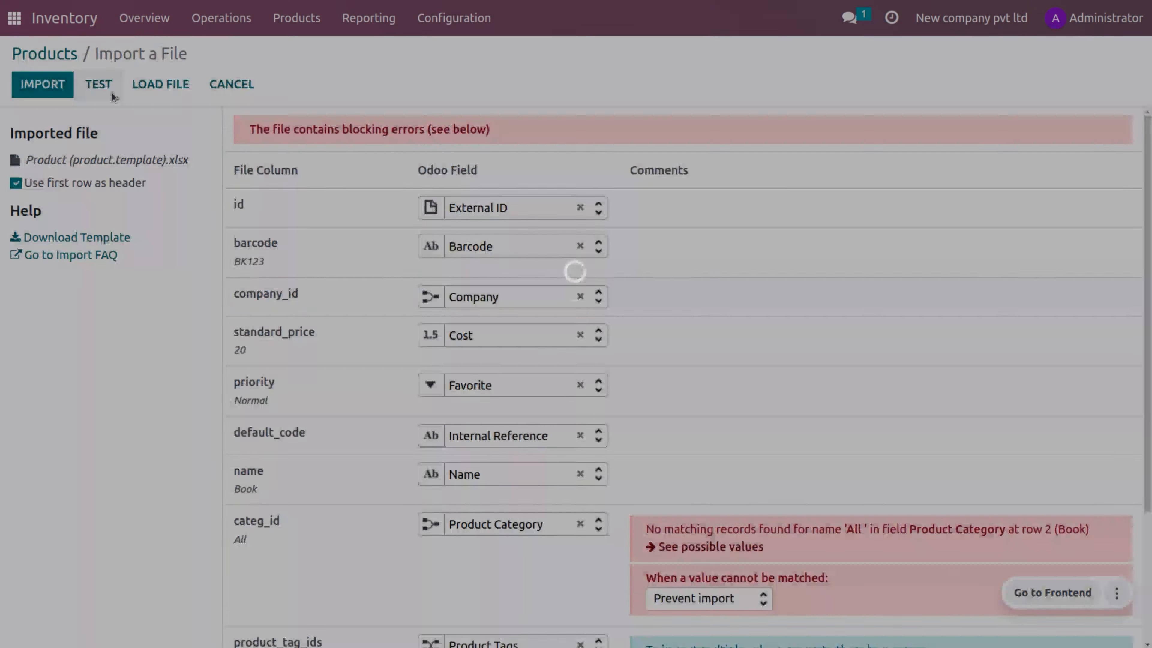
Set unmatched Product Category values to create new values, retest the product file, and import it.
scroll(522, 319, "down", 3)
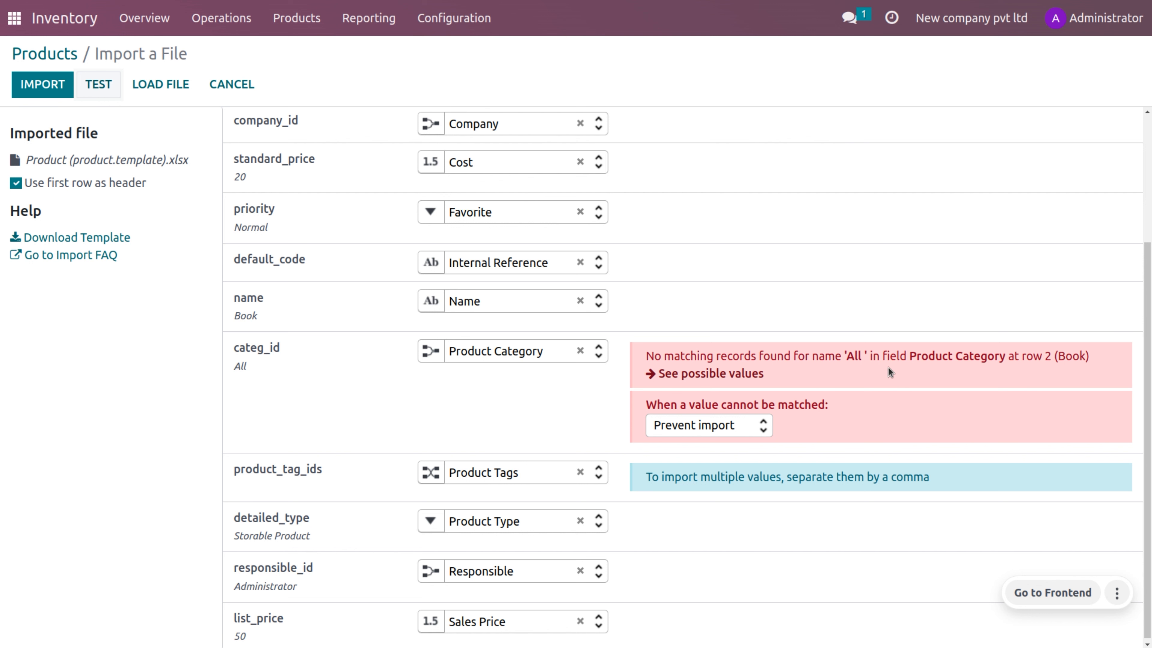
left_click(764, 425)
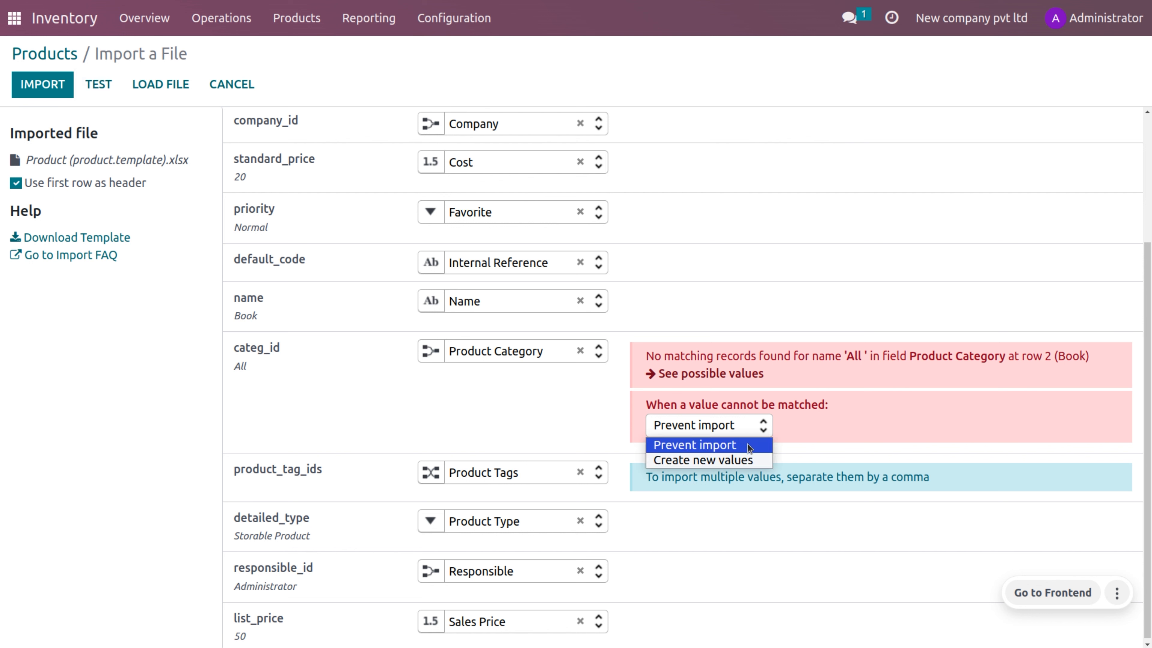
left_click(753, 459)
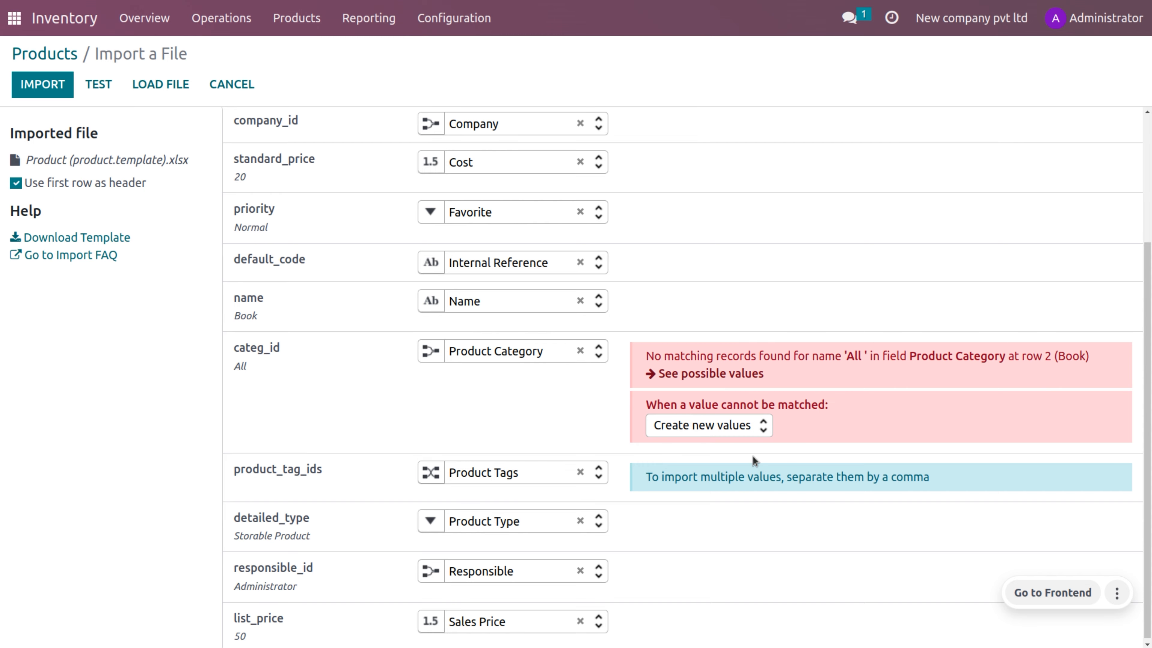
left_click(98, 85)
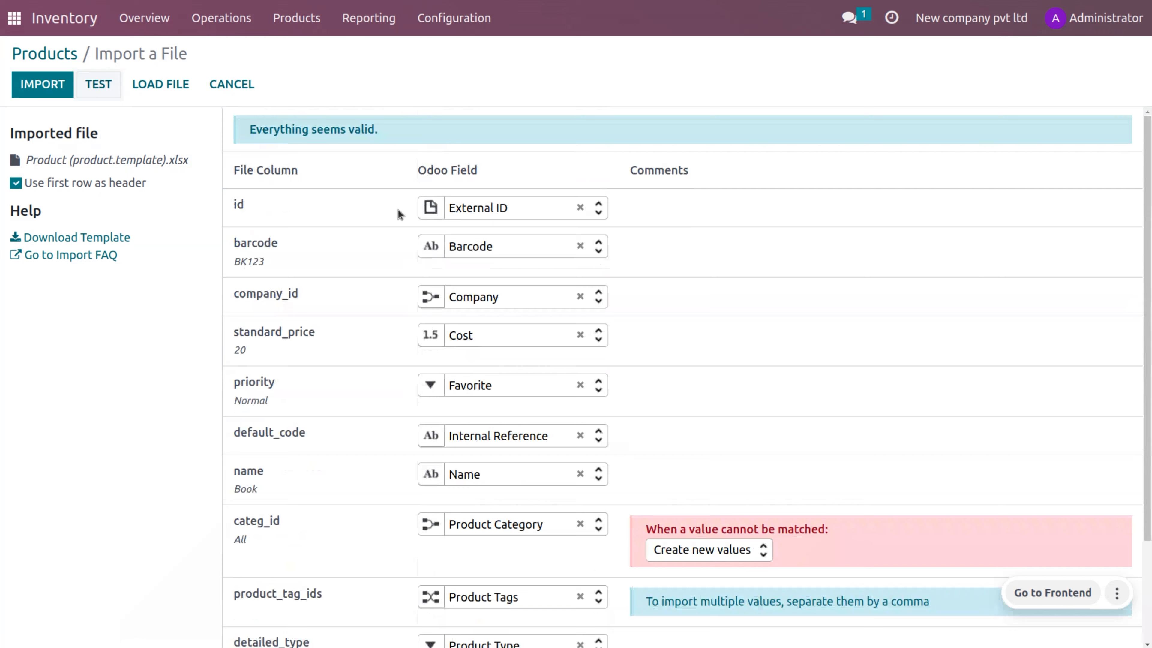
left_click(59, 88)
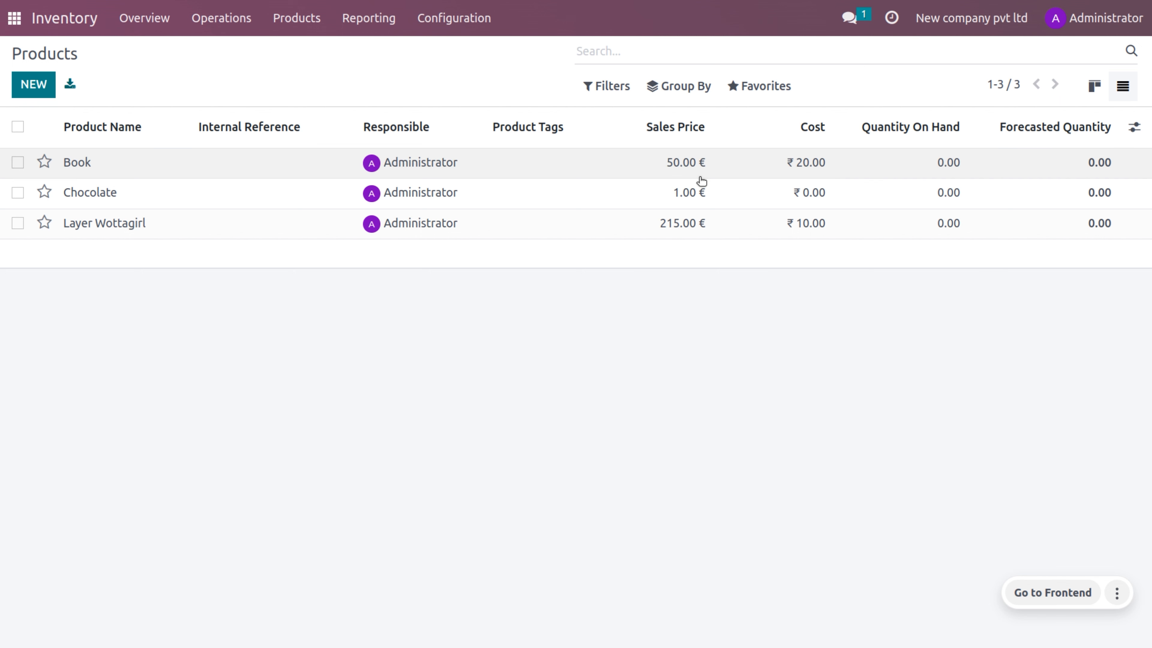
Open the Chocolate product's quantity update and add a new stock line at location New c/Stock.
left_click(589, 186)
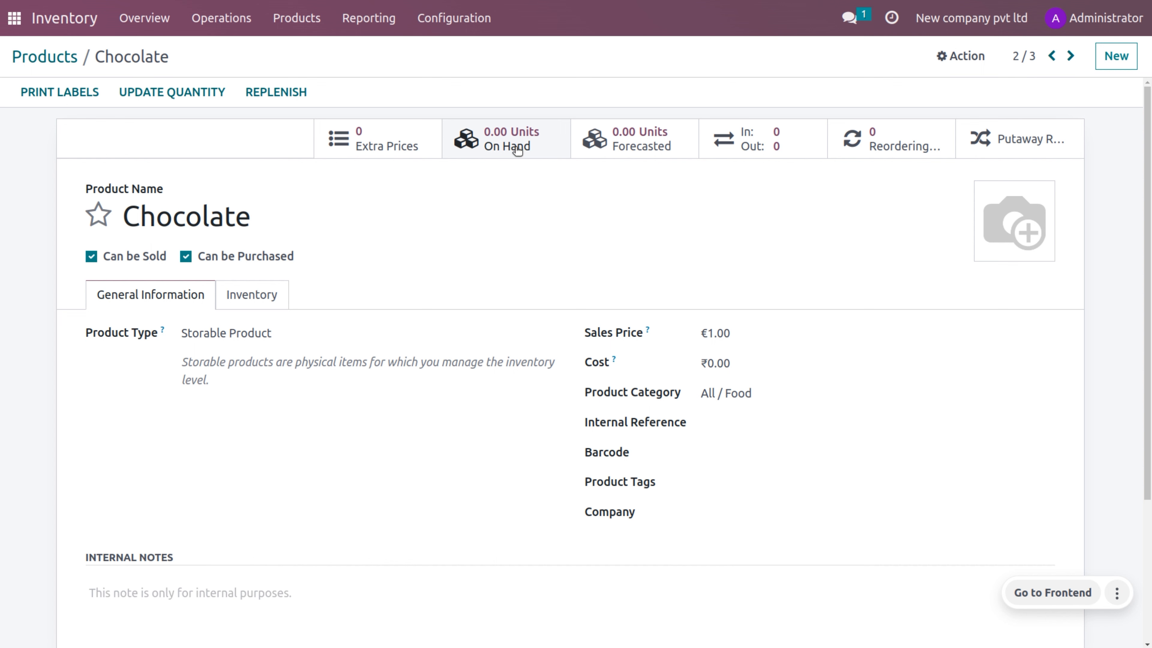
left_click(179, 101)
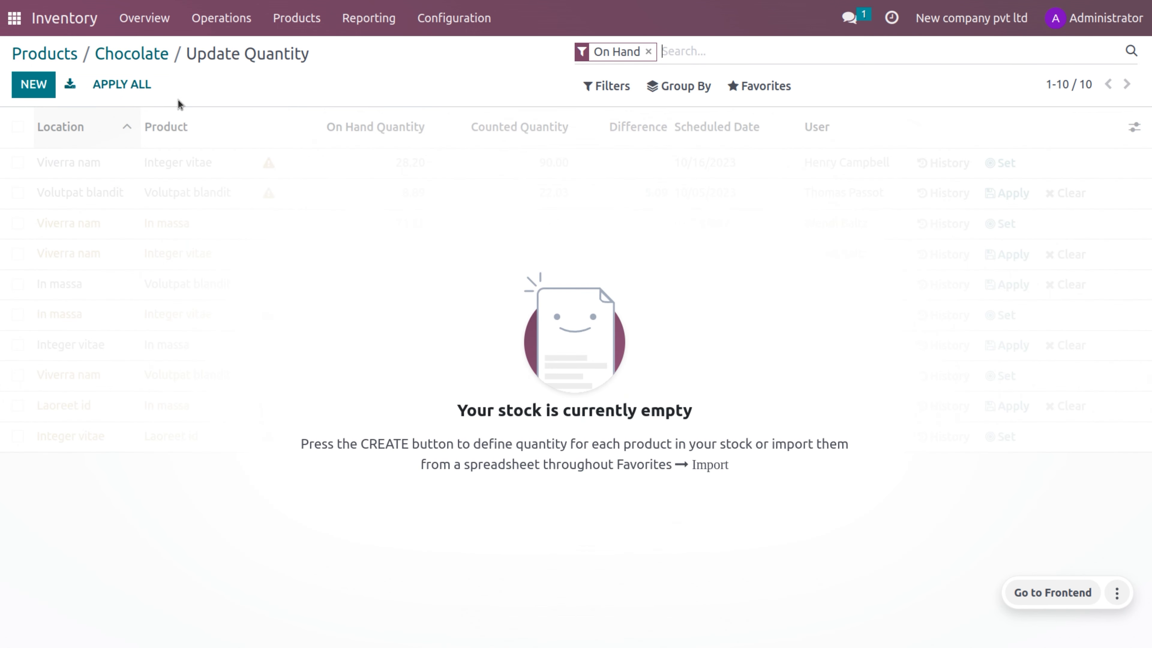
left_click(39, 89)
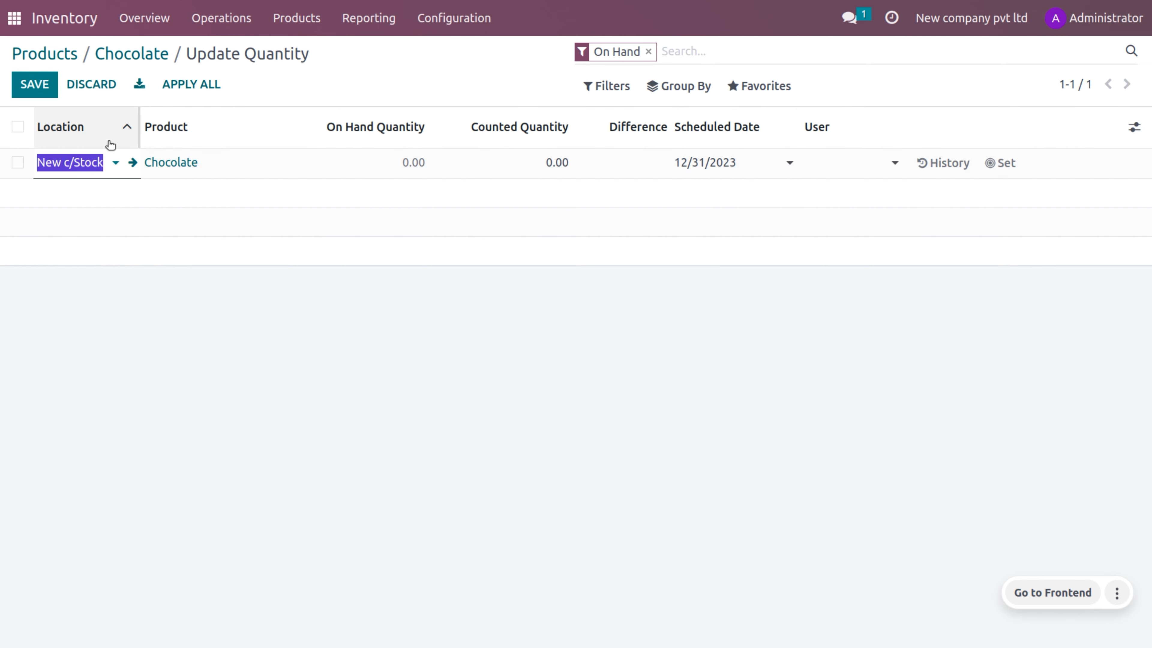
left_click(116, 161)
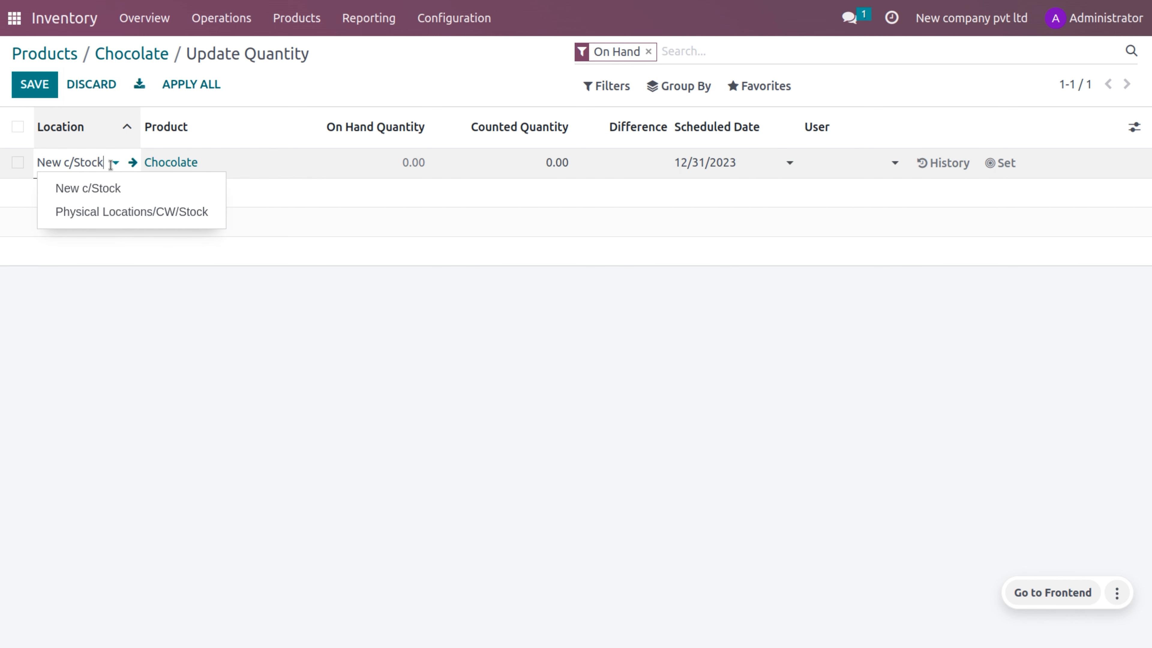
left_click(111, 163)
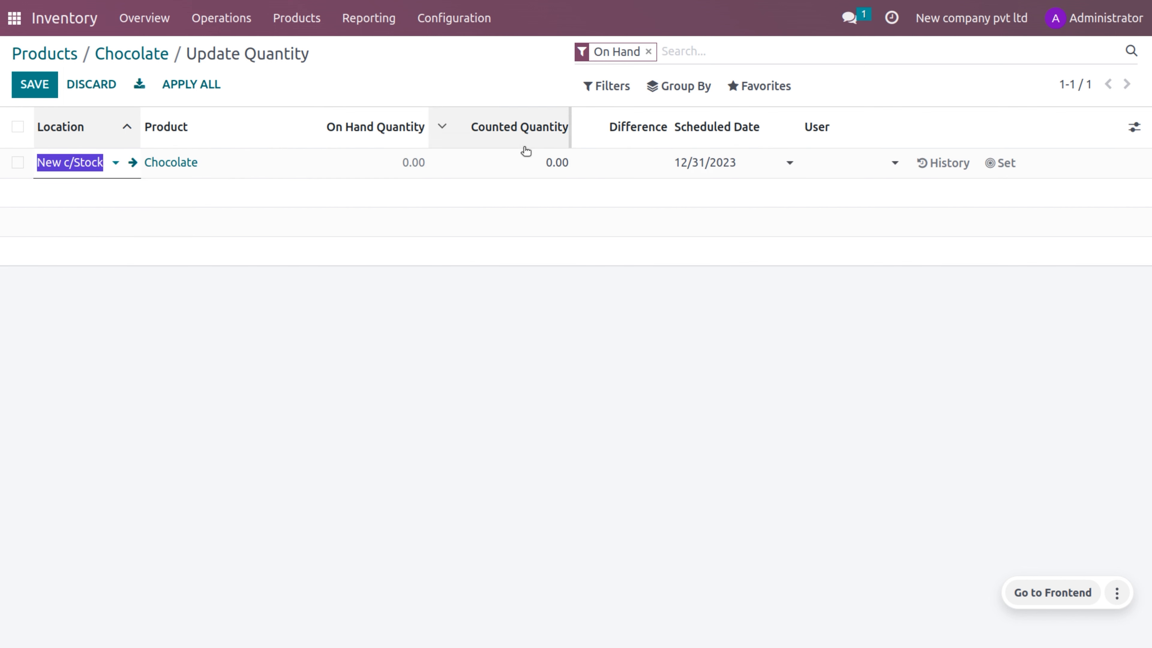
Set Chocolate's counted quantity to 100, apply the adjustment, and return to the products list.
left_click(545, 163)
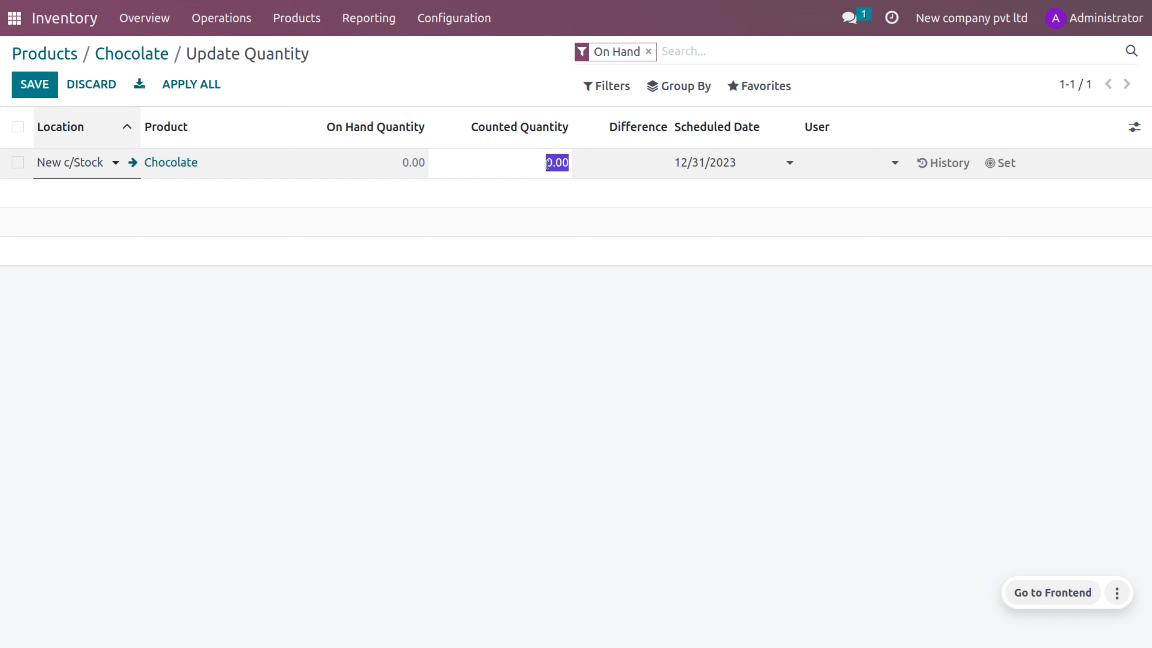
type("100")
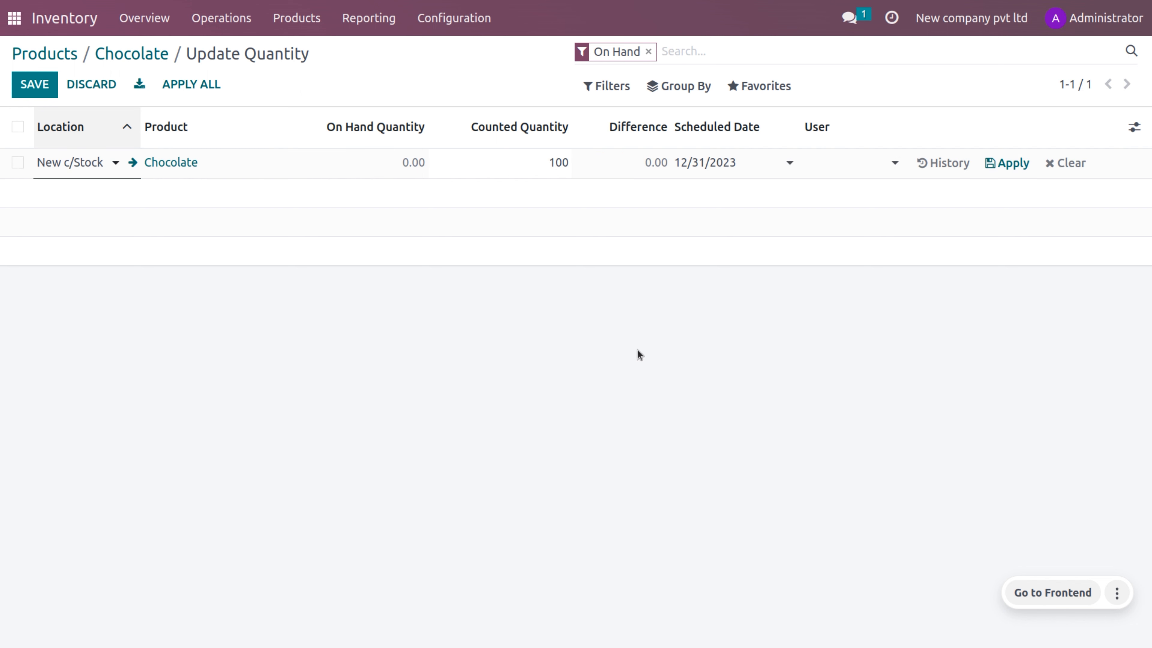
left_click(643, 373)
left_click(990, 166)
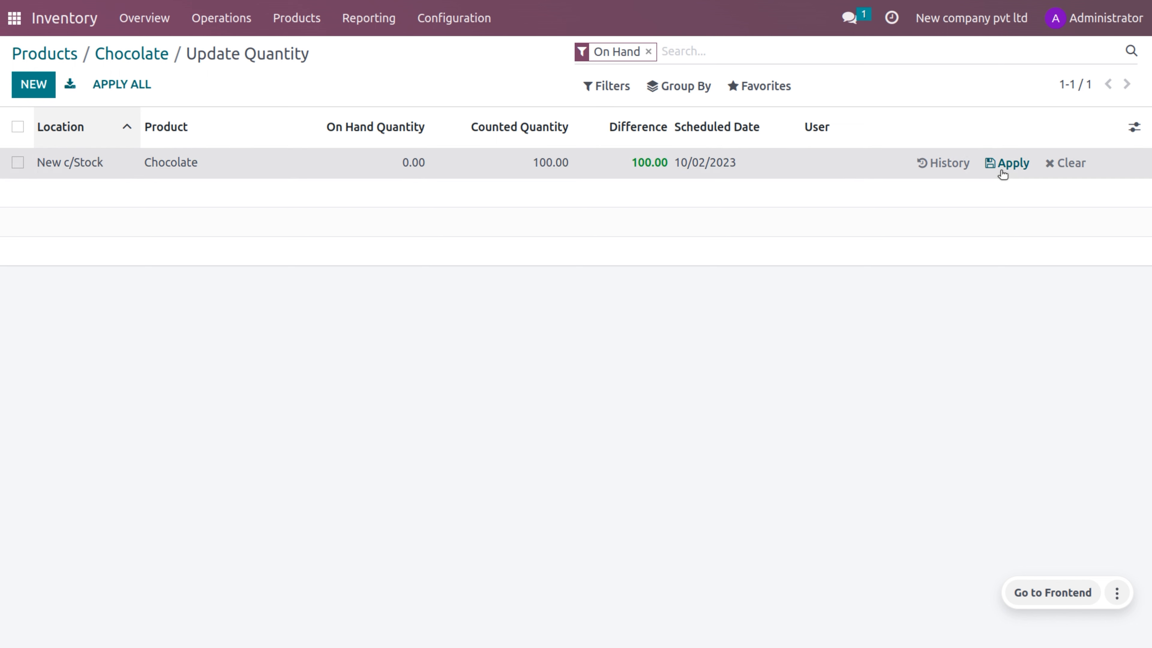
left_click(1003, 172)
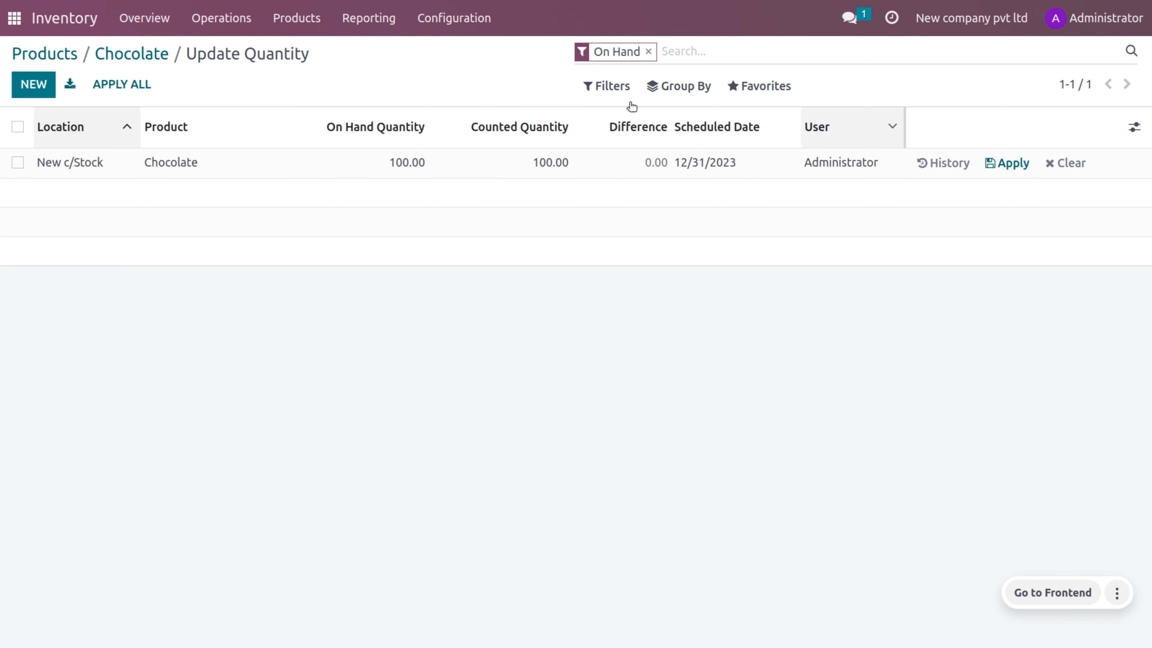
left_click(157, 59)
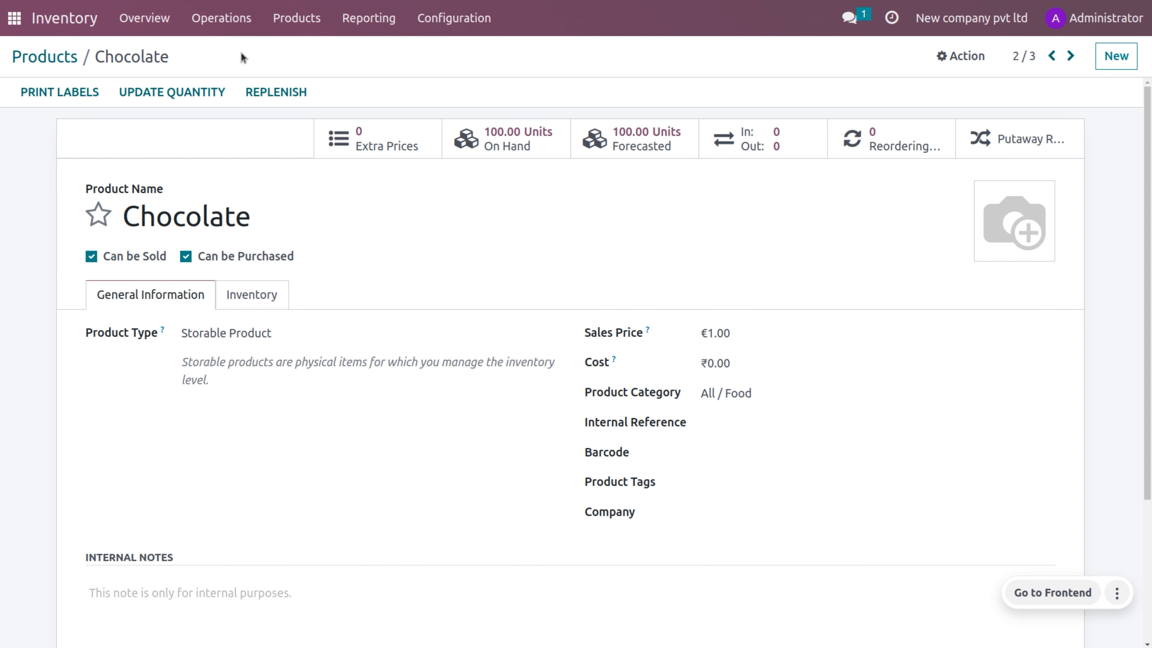
left_click(62, 59)
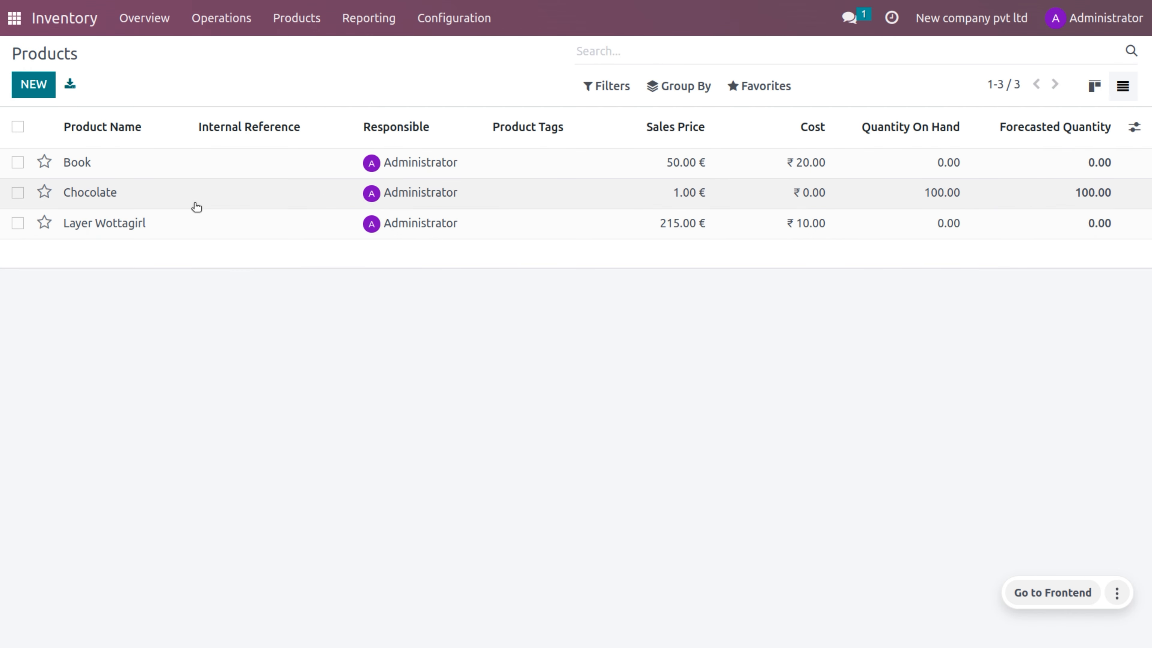
Add an inventory adjustment line for Book at New c/Stock with counted quantity 1000 and user Administrator.
left_click(223, 22)
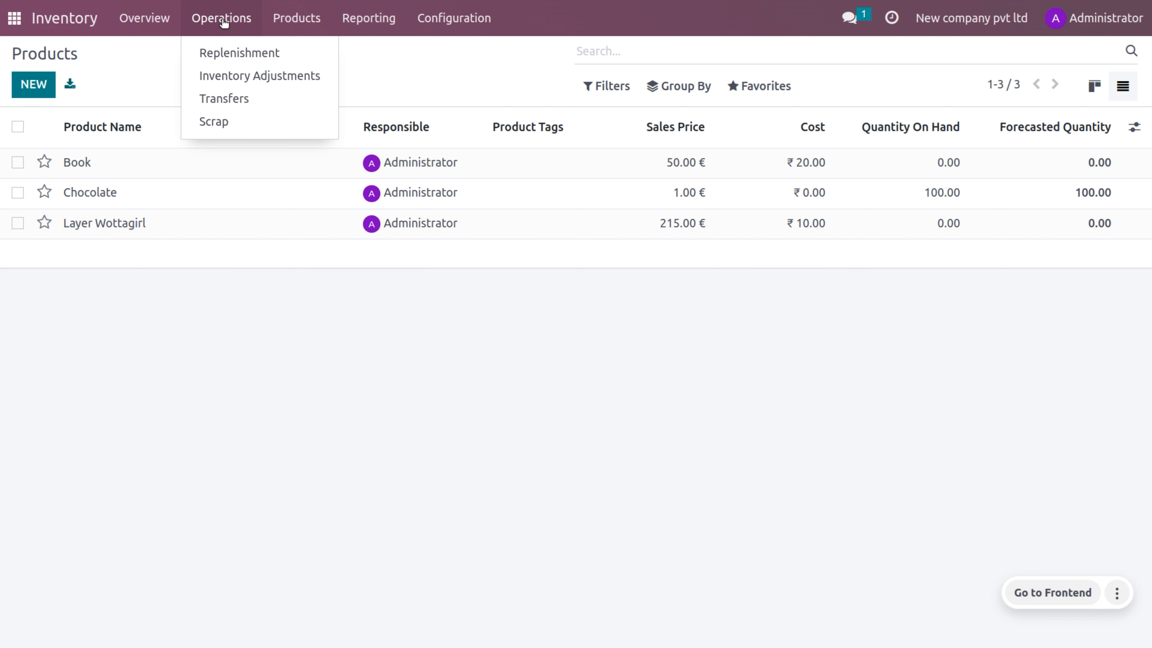
left_click(249, 76)
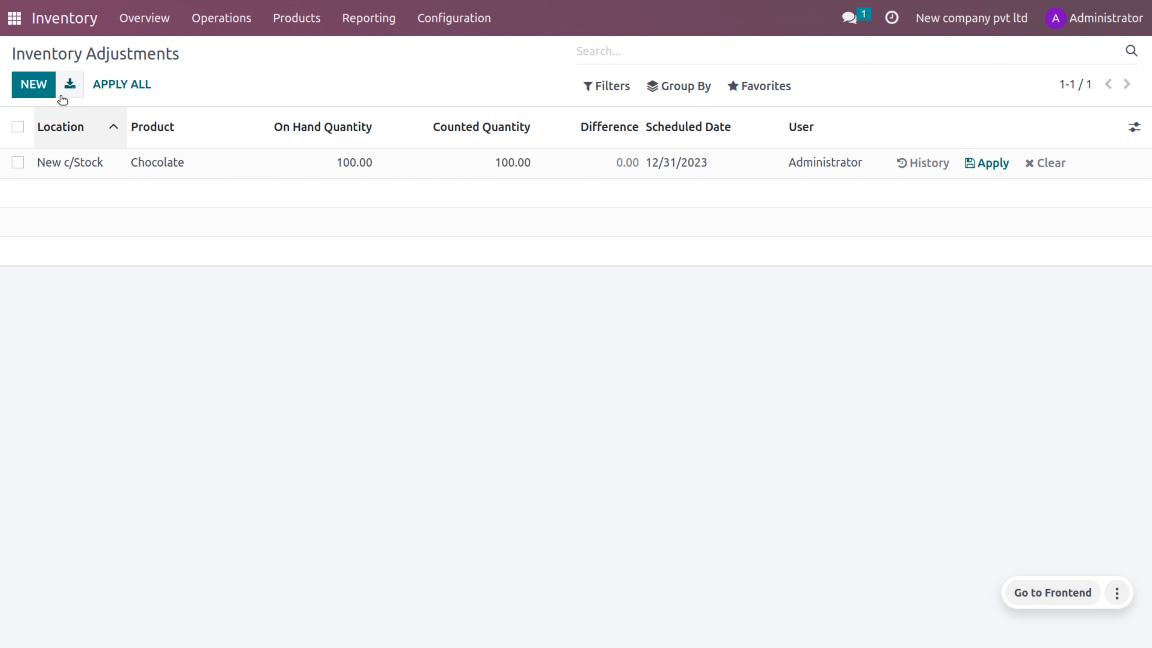
left_click(47, 90)
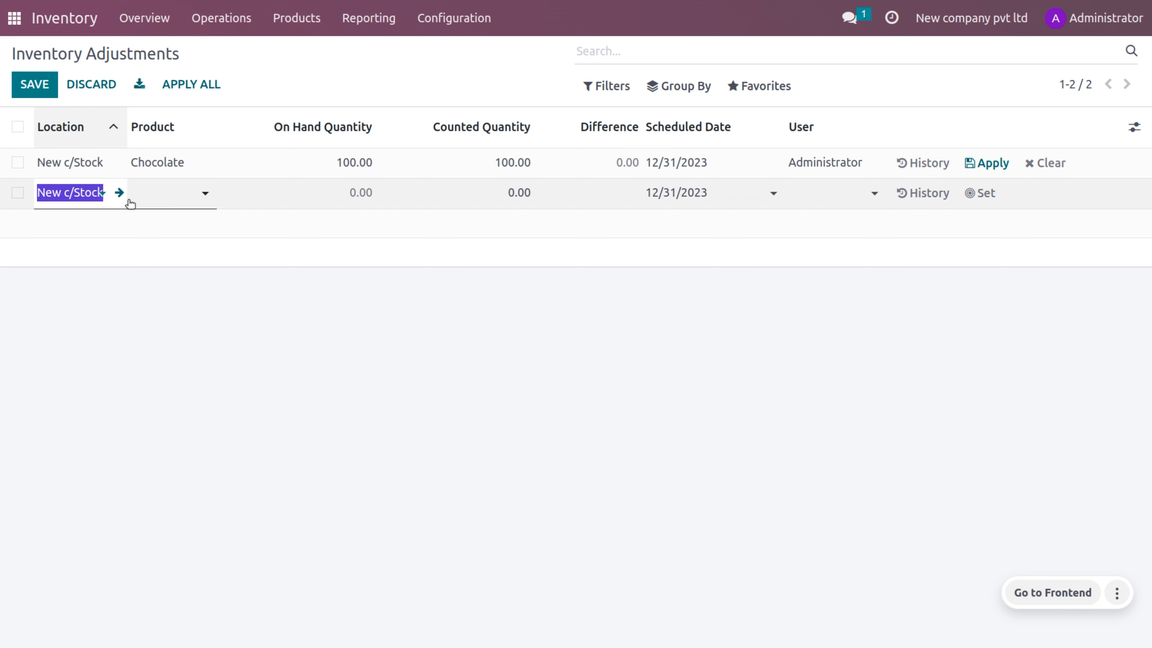
left_click(181, 187)
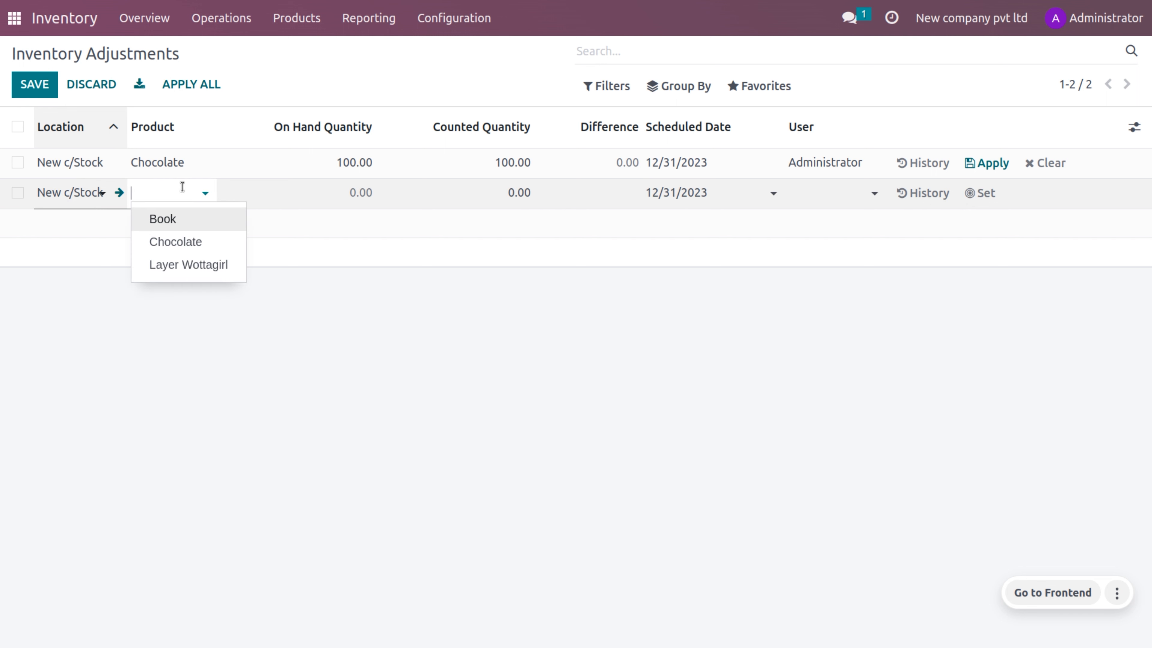
left_click(190, 217)
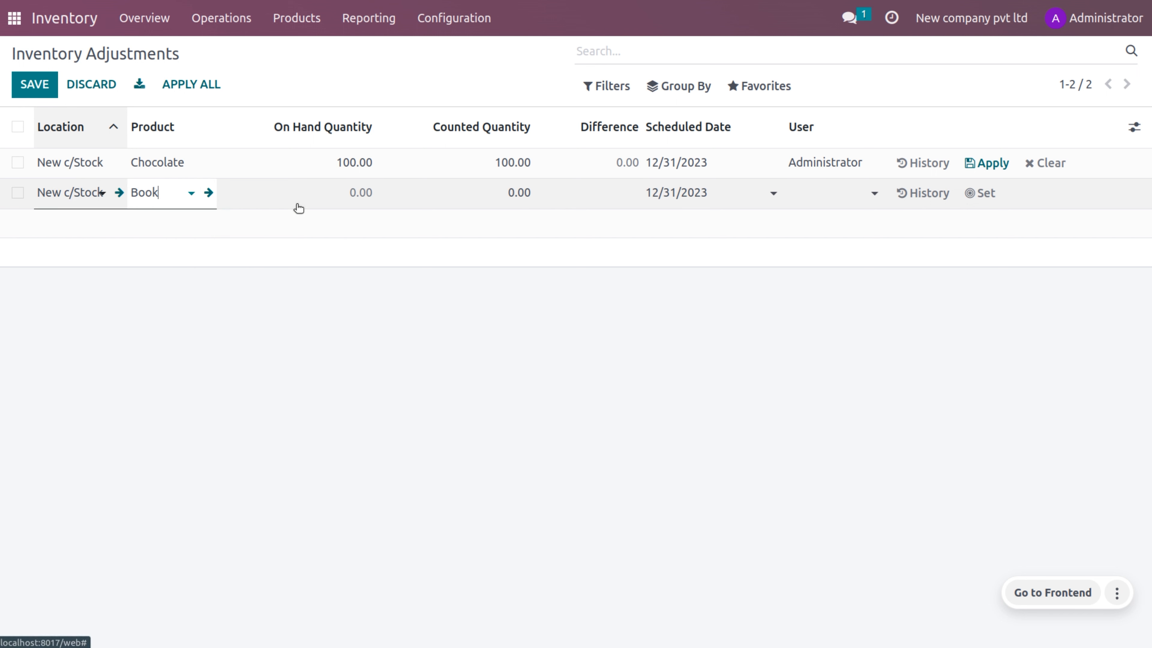
left_click(514, 191)
type("1000")
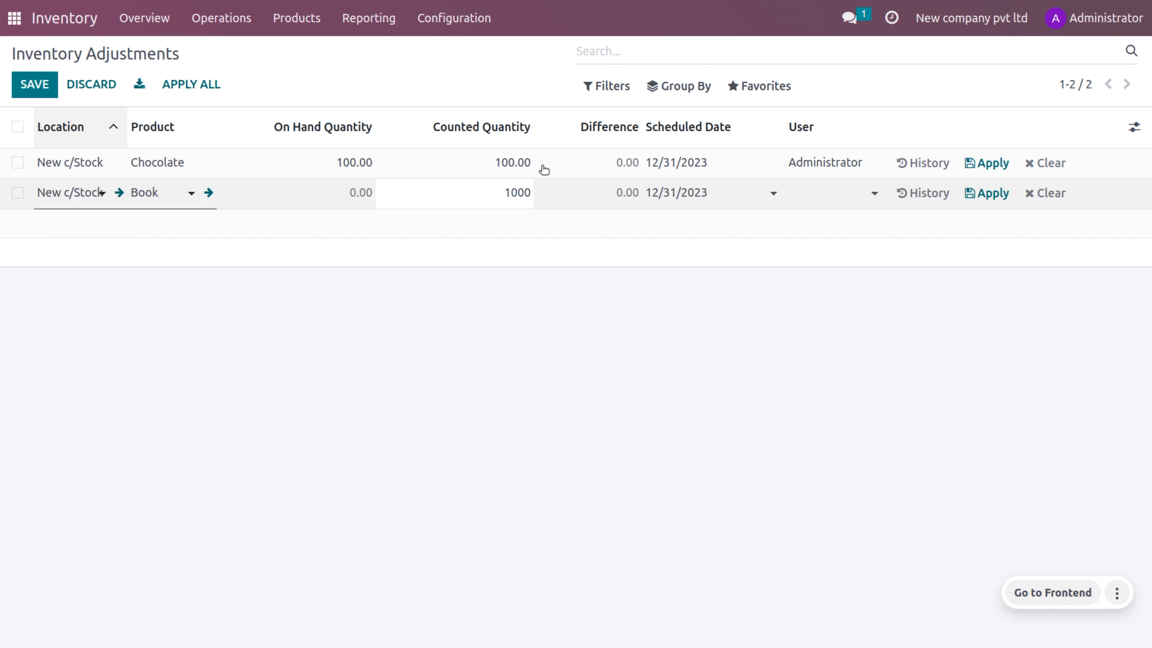
left_click(823, 186)
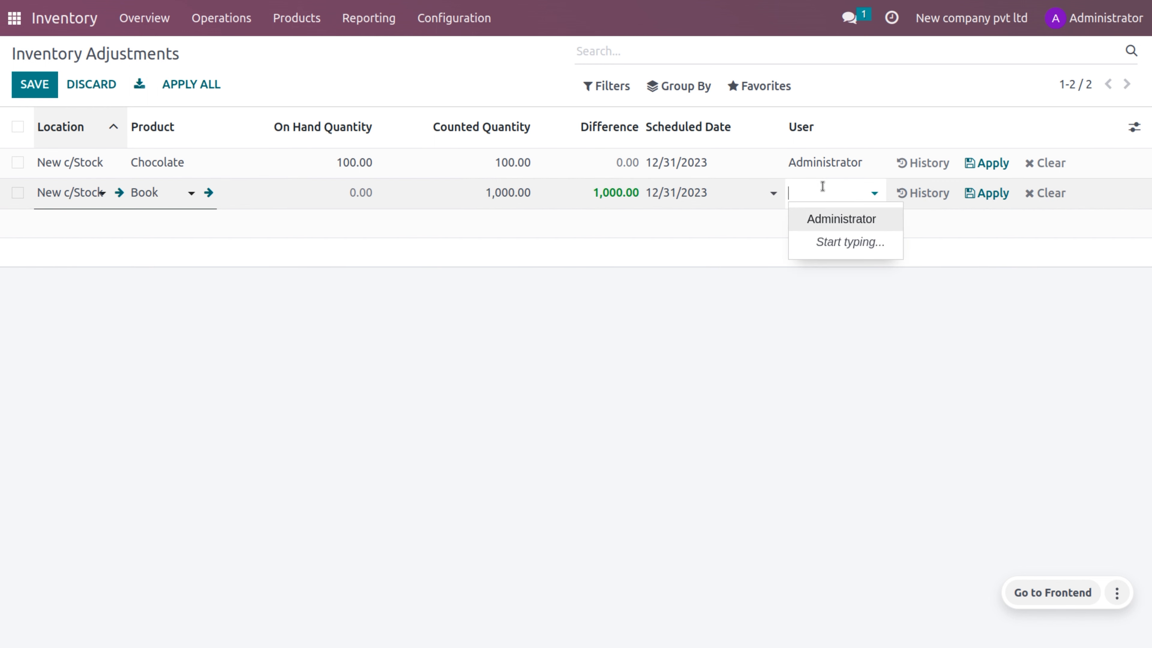
left_click(1142, 127)
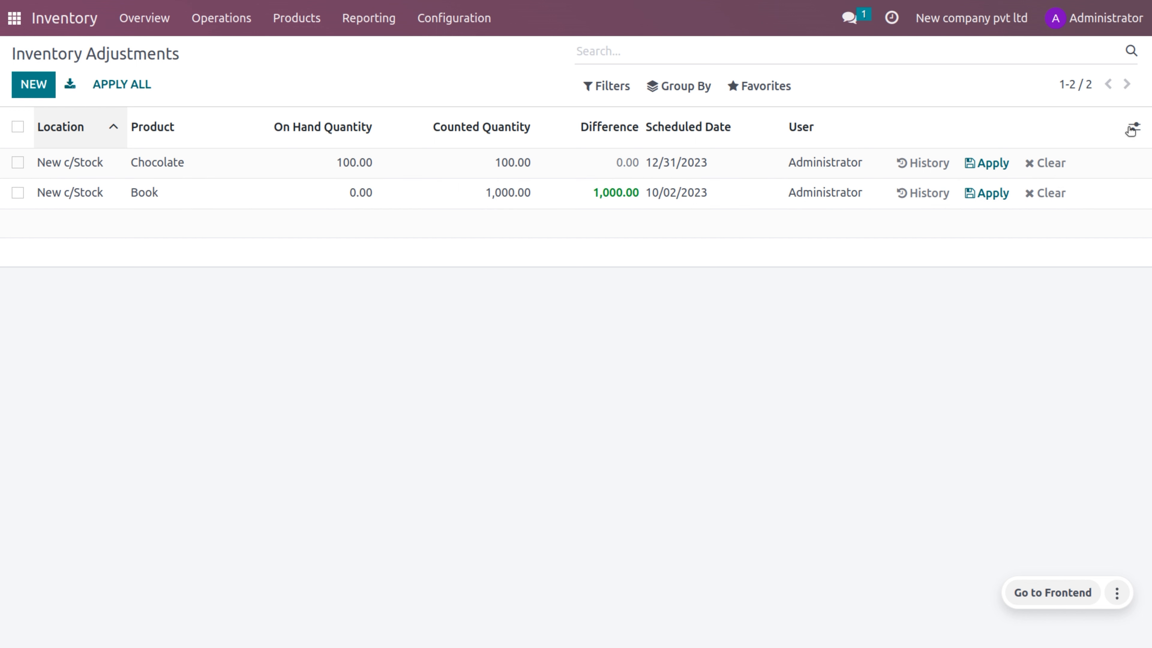
Show the Last Count Date column in the inventory adjustments list.
left_click(1132, 129)
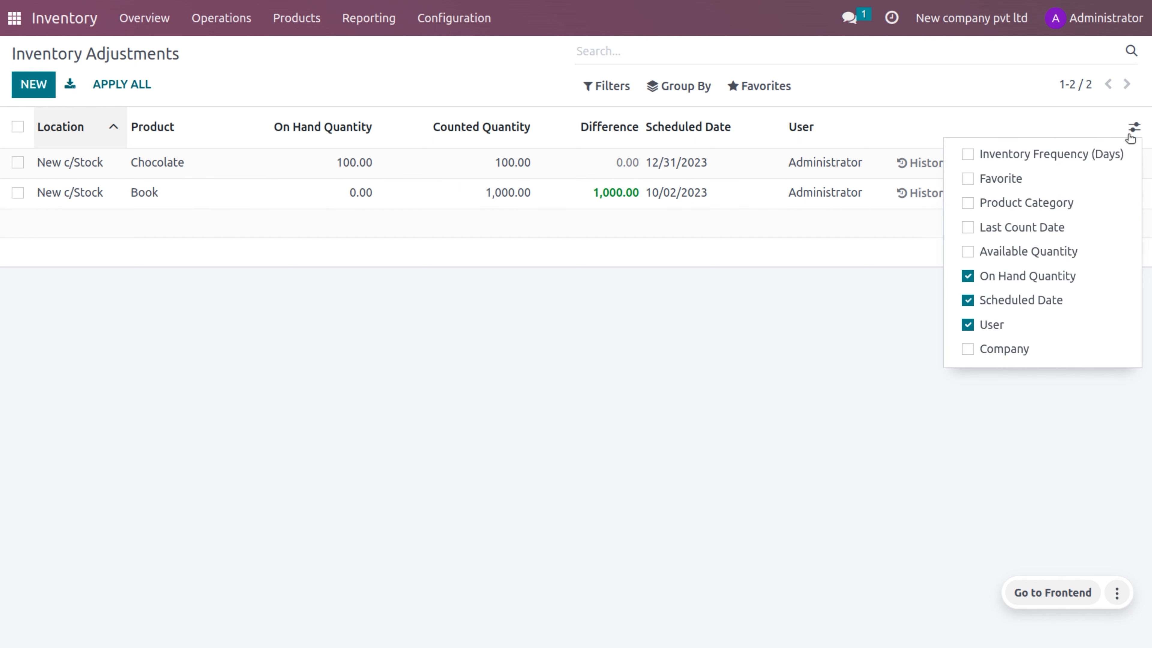
left_click(1071, 233)
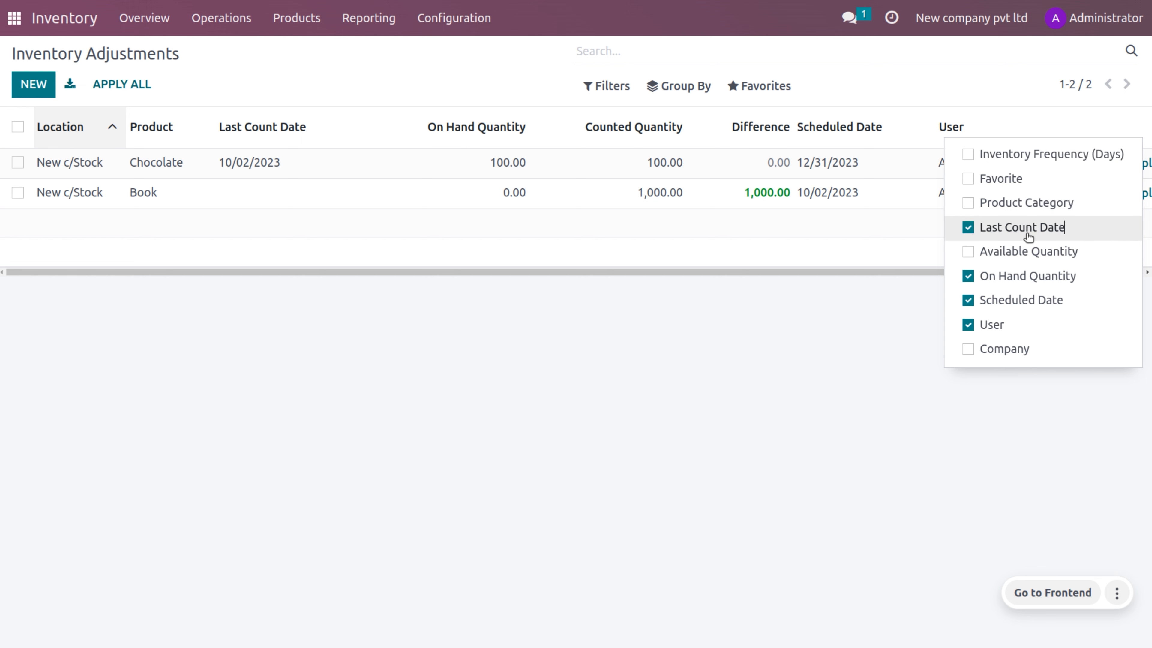
left_click(882, 375)
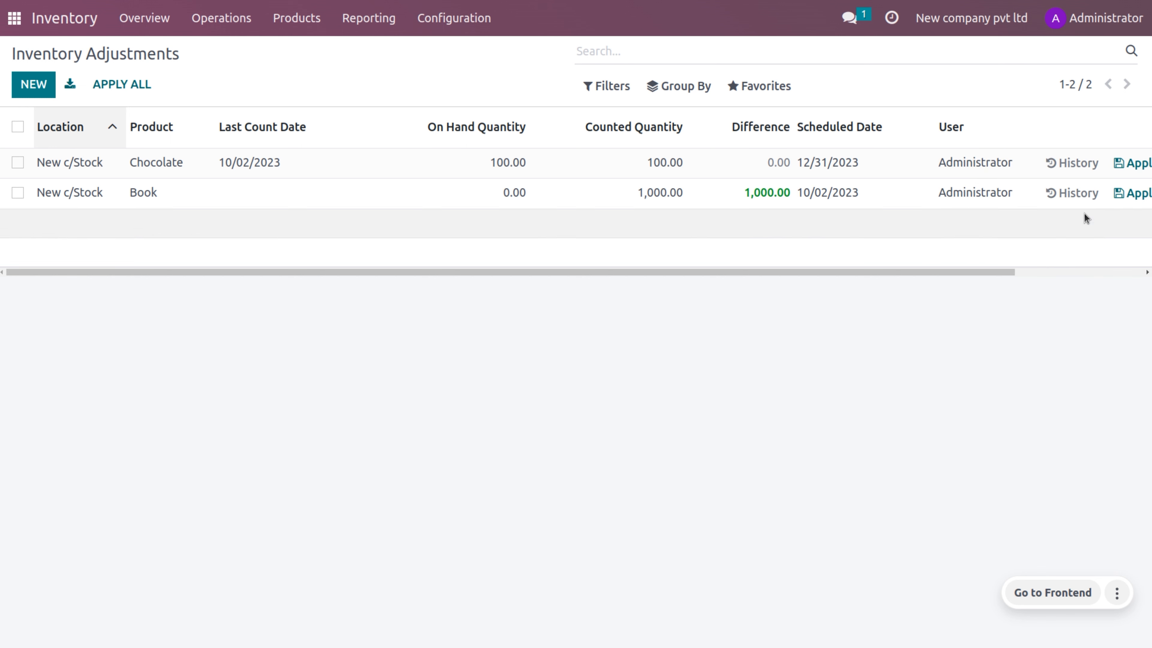
Apply the Book inventory adjustment, then set its counted quantity to match the on-hand quantity.
scroll(1102, 211, "right", 3)
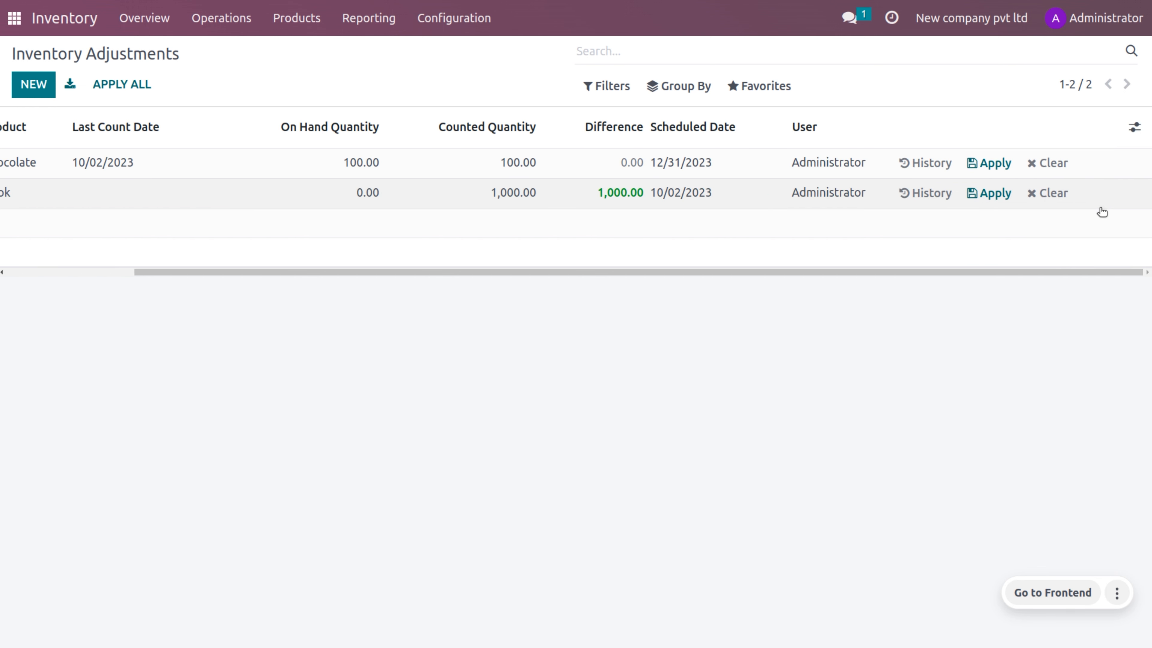
left_click(992, 194)
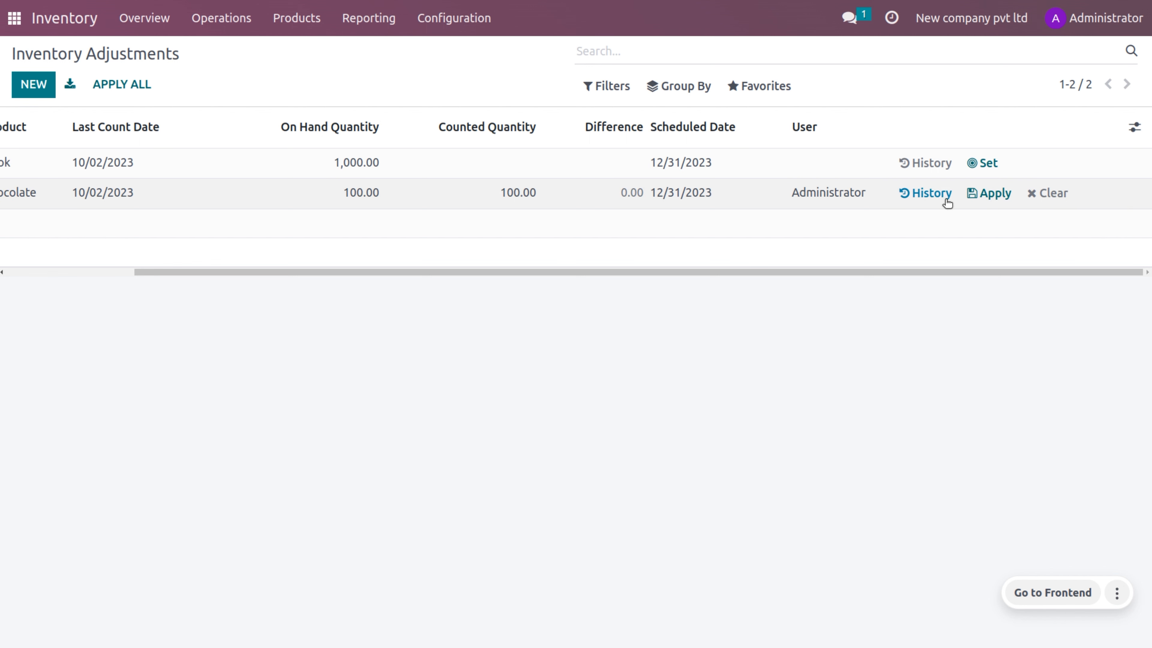
scroll(947, 203, "left", 3)
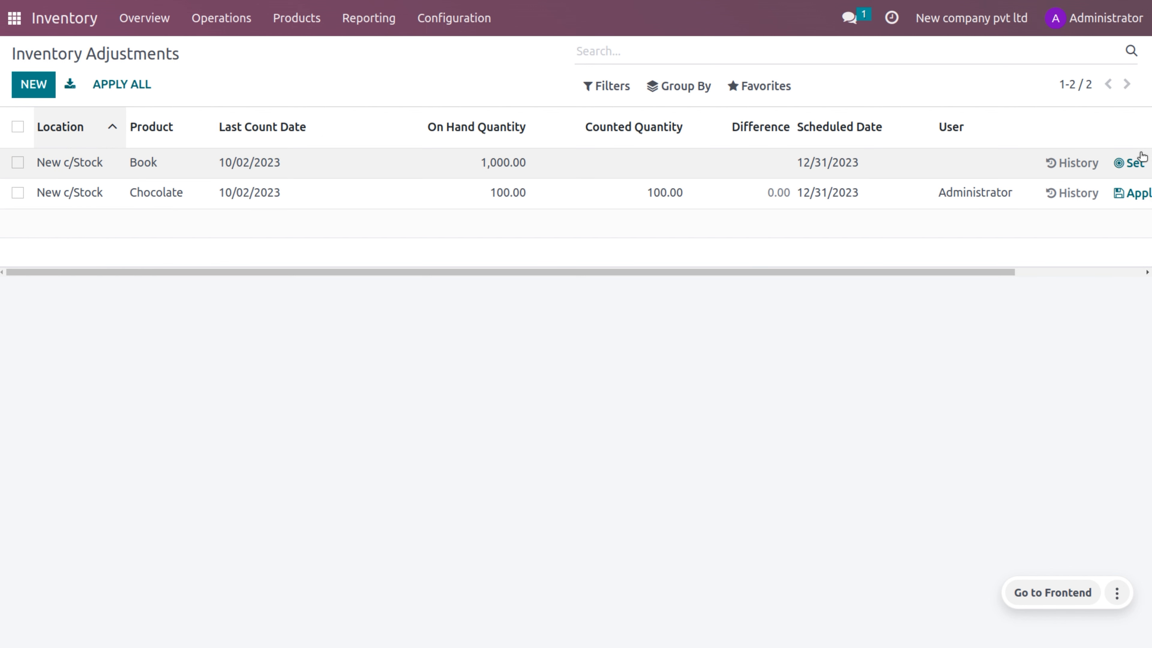
left_click(1134, 165)
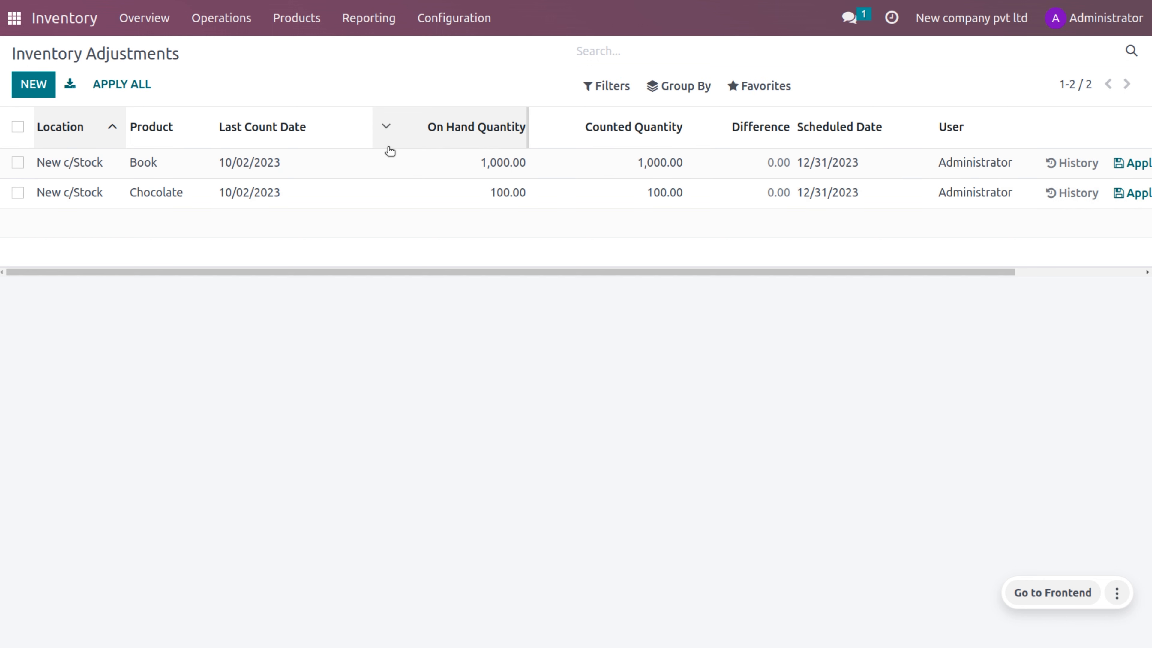
Open the products overview to check each product's on-hand quantity.
left_click(275, 21)
left_click(298, 53)
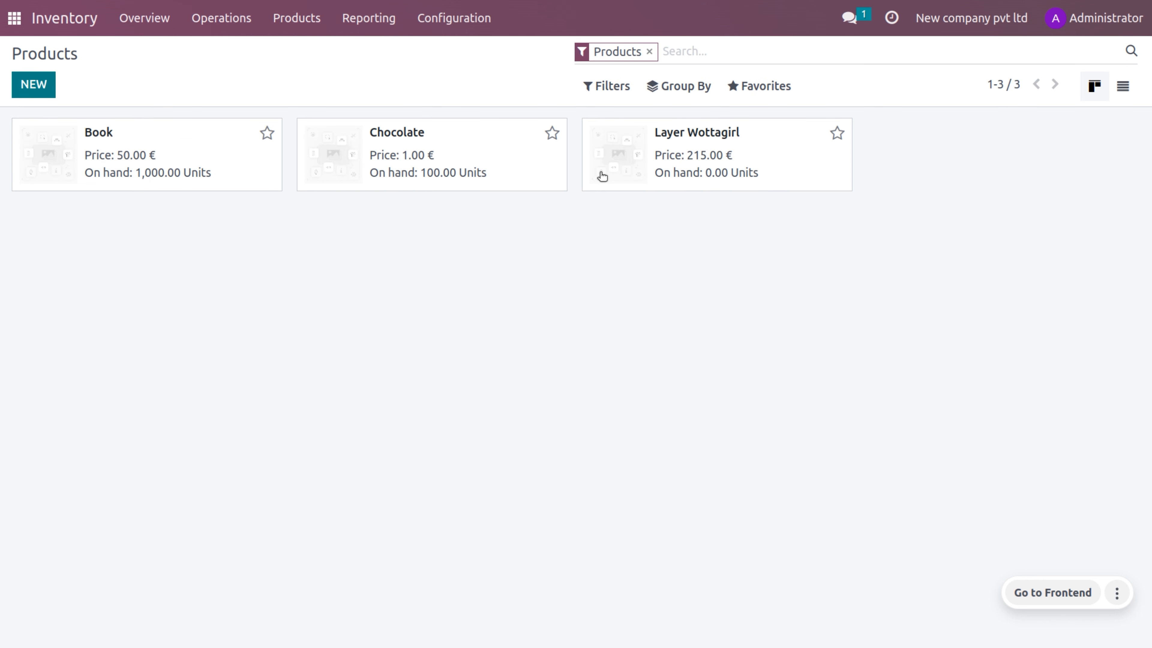